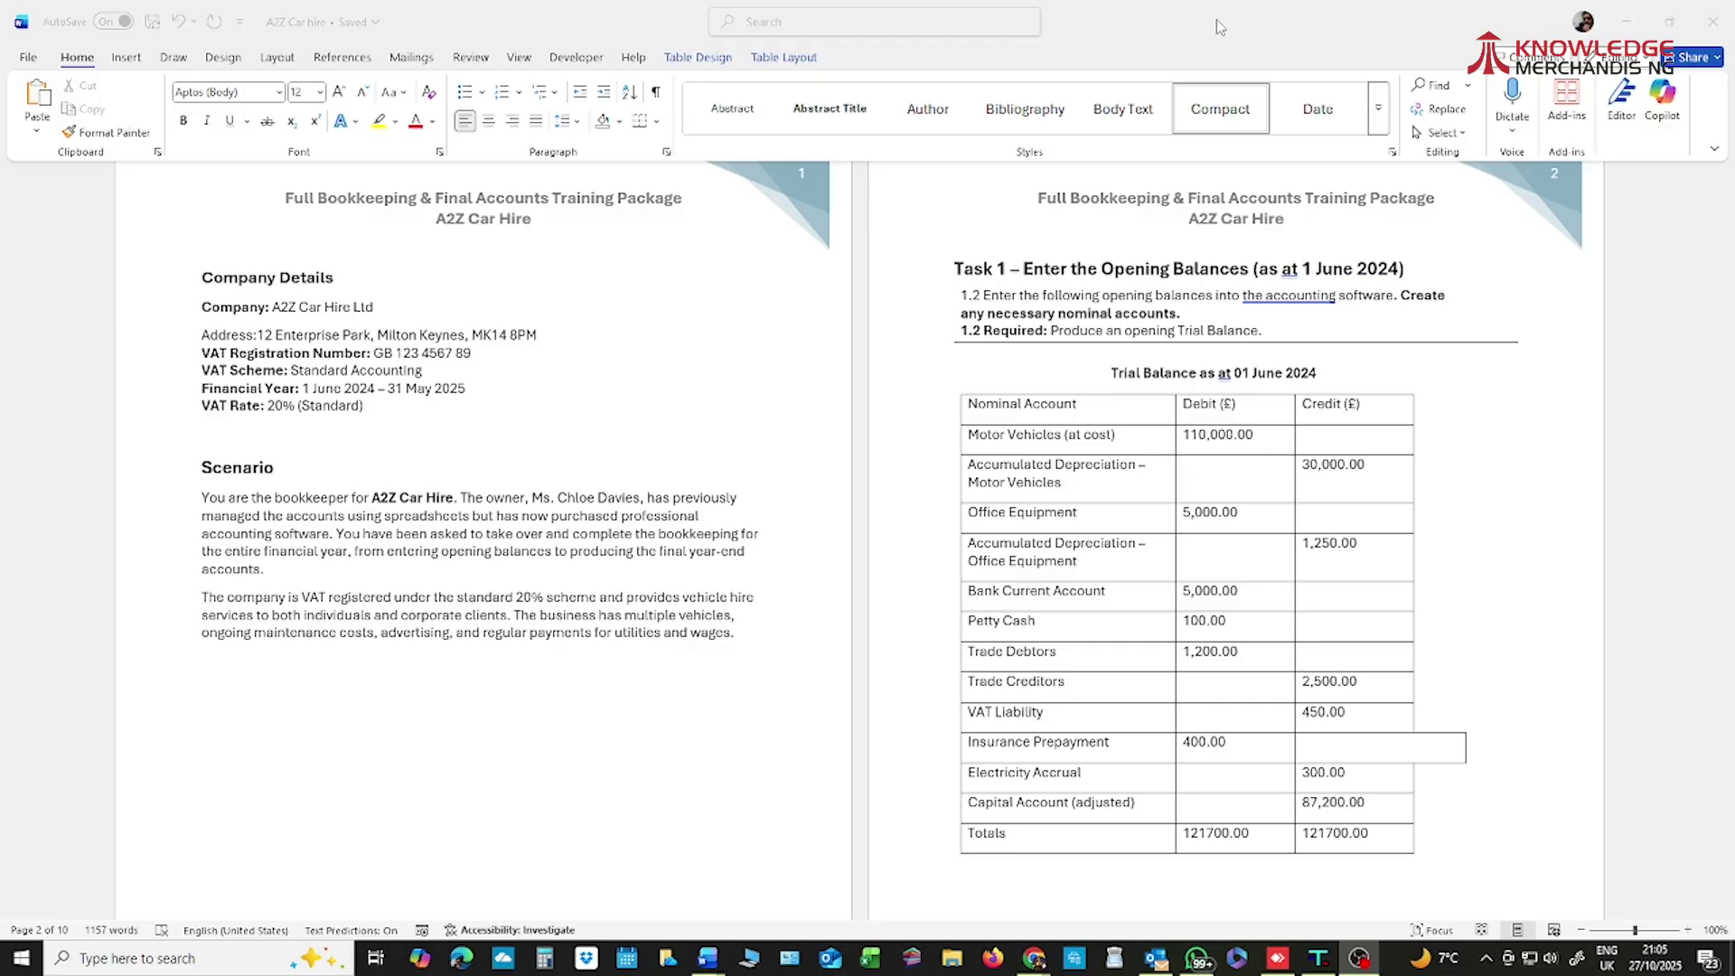
Step: Switch to VT Transaction+ and open a new journal in Trial Balance Style
key("alt+Tab")
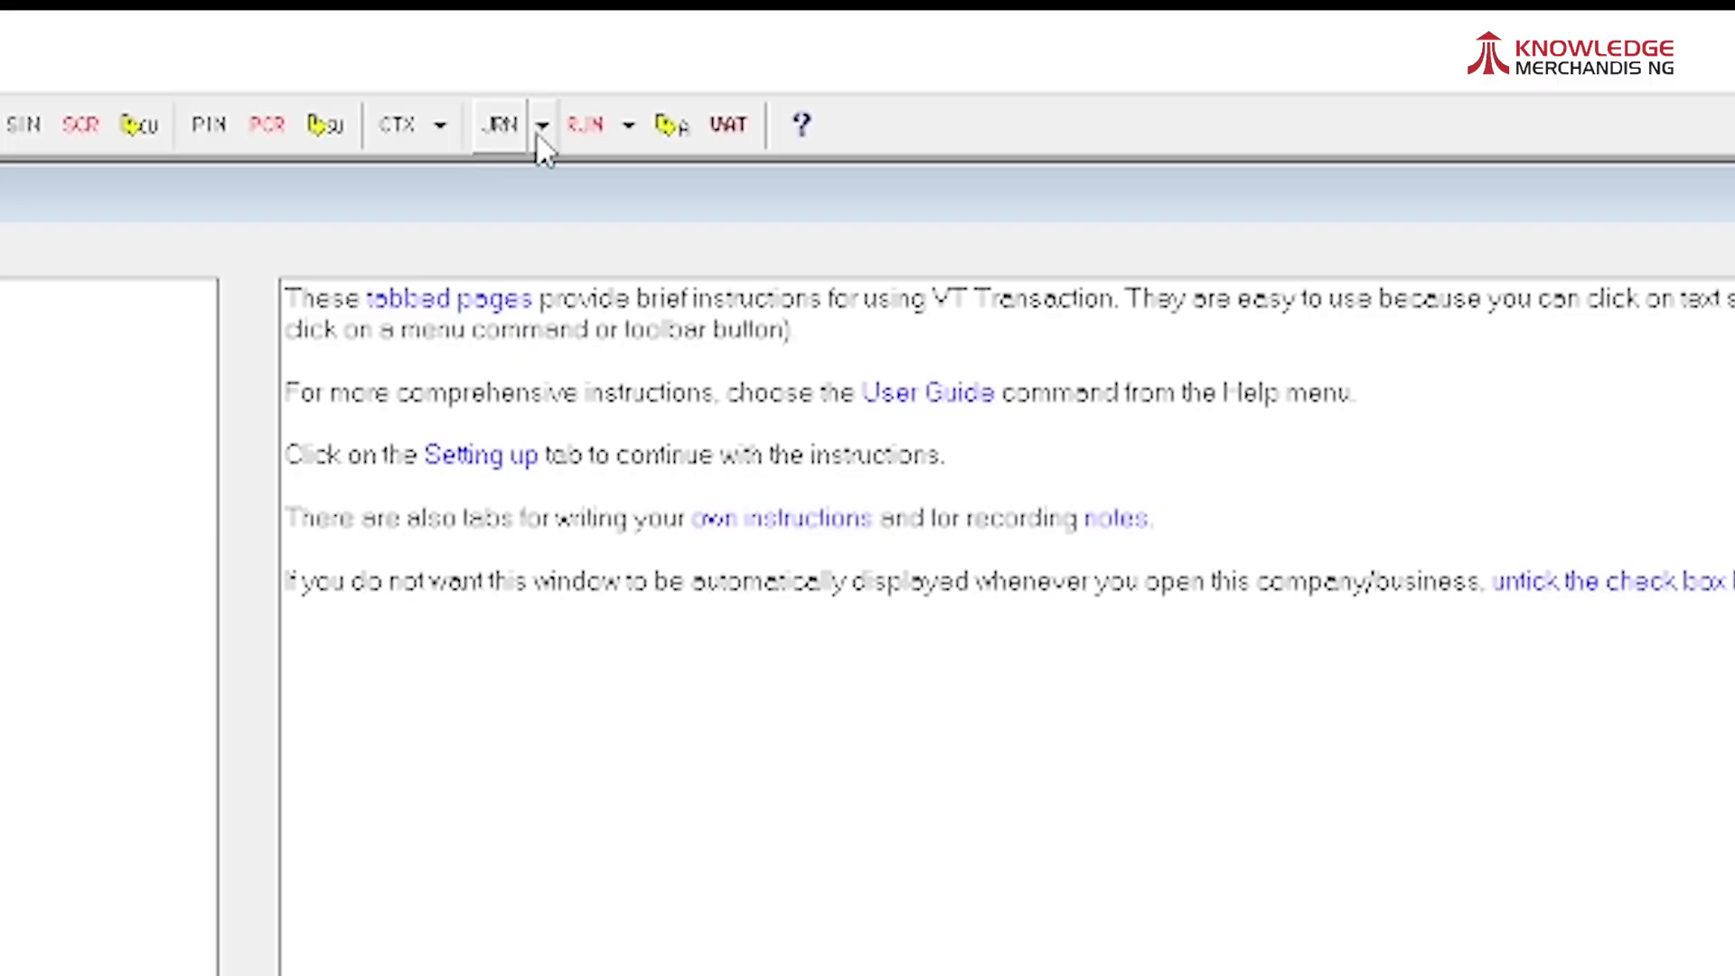
left_click(543, 127)
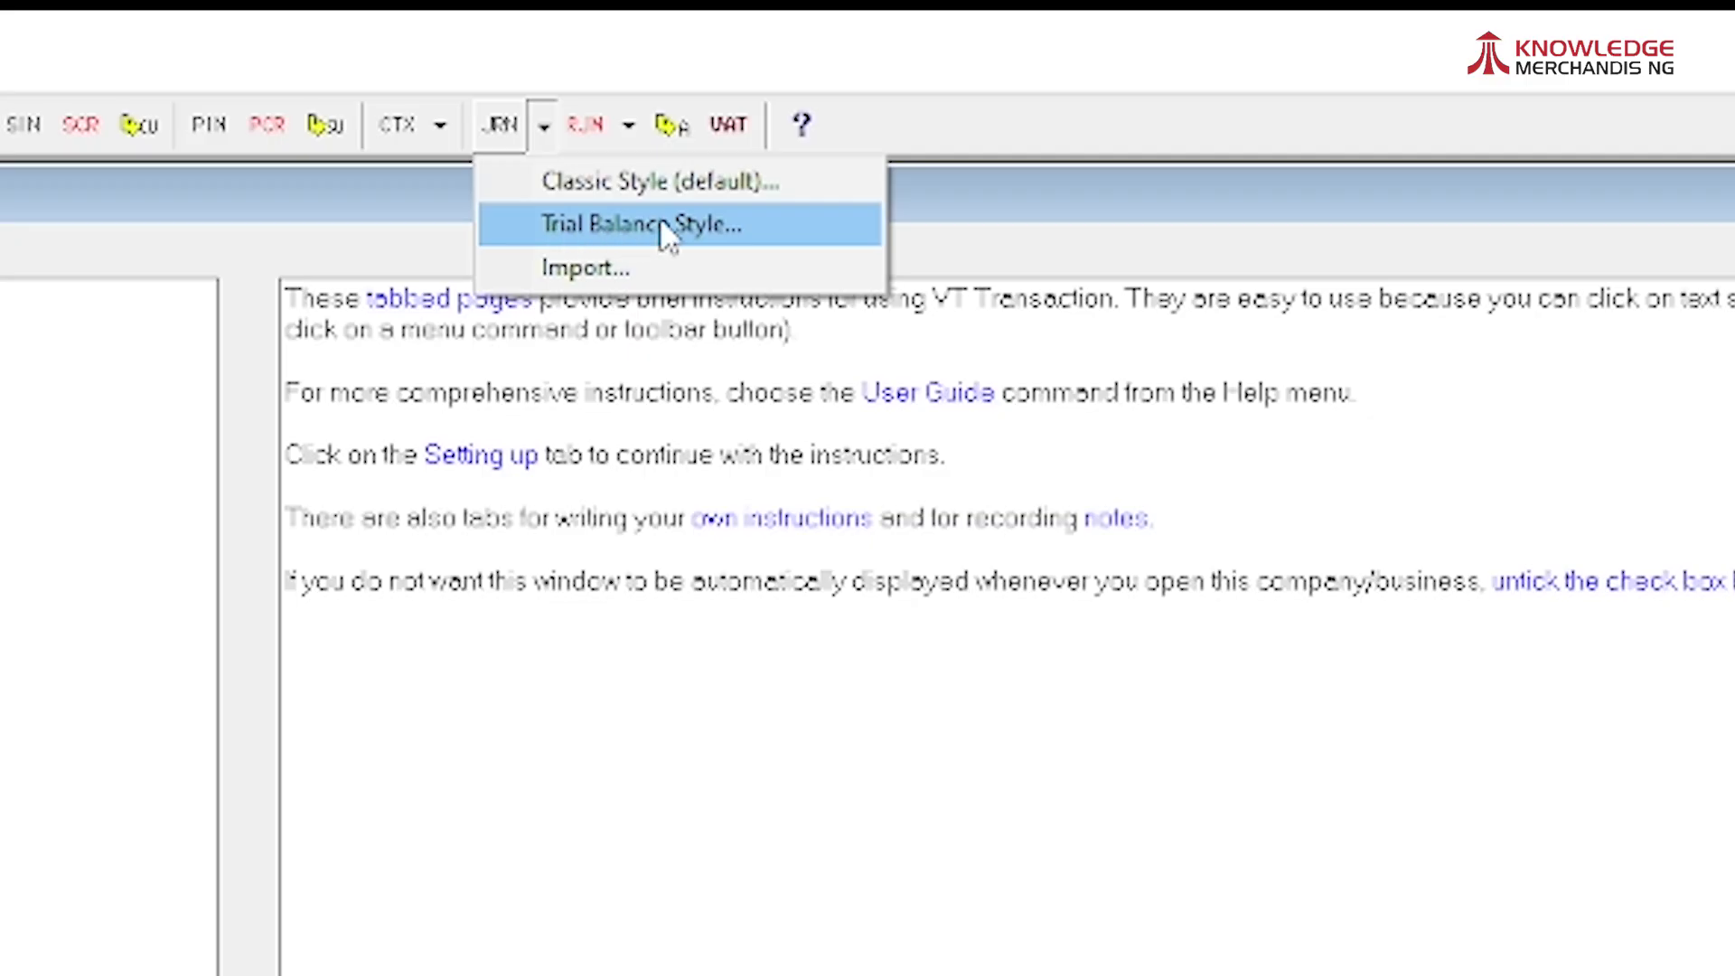
left_click(611, 237)
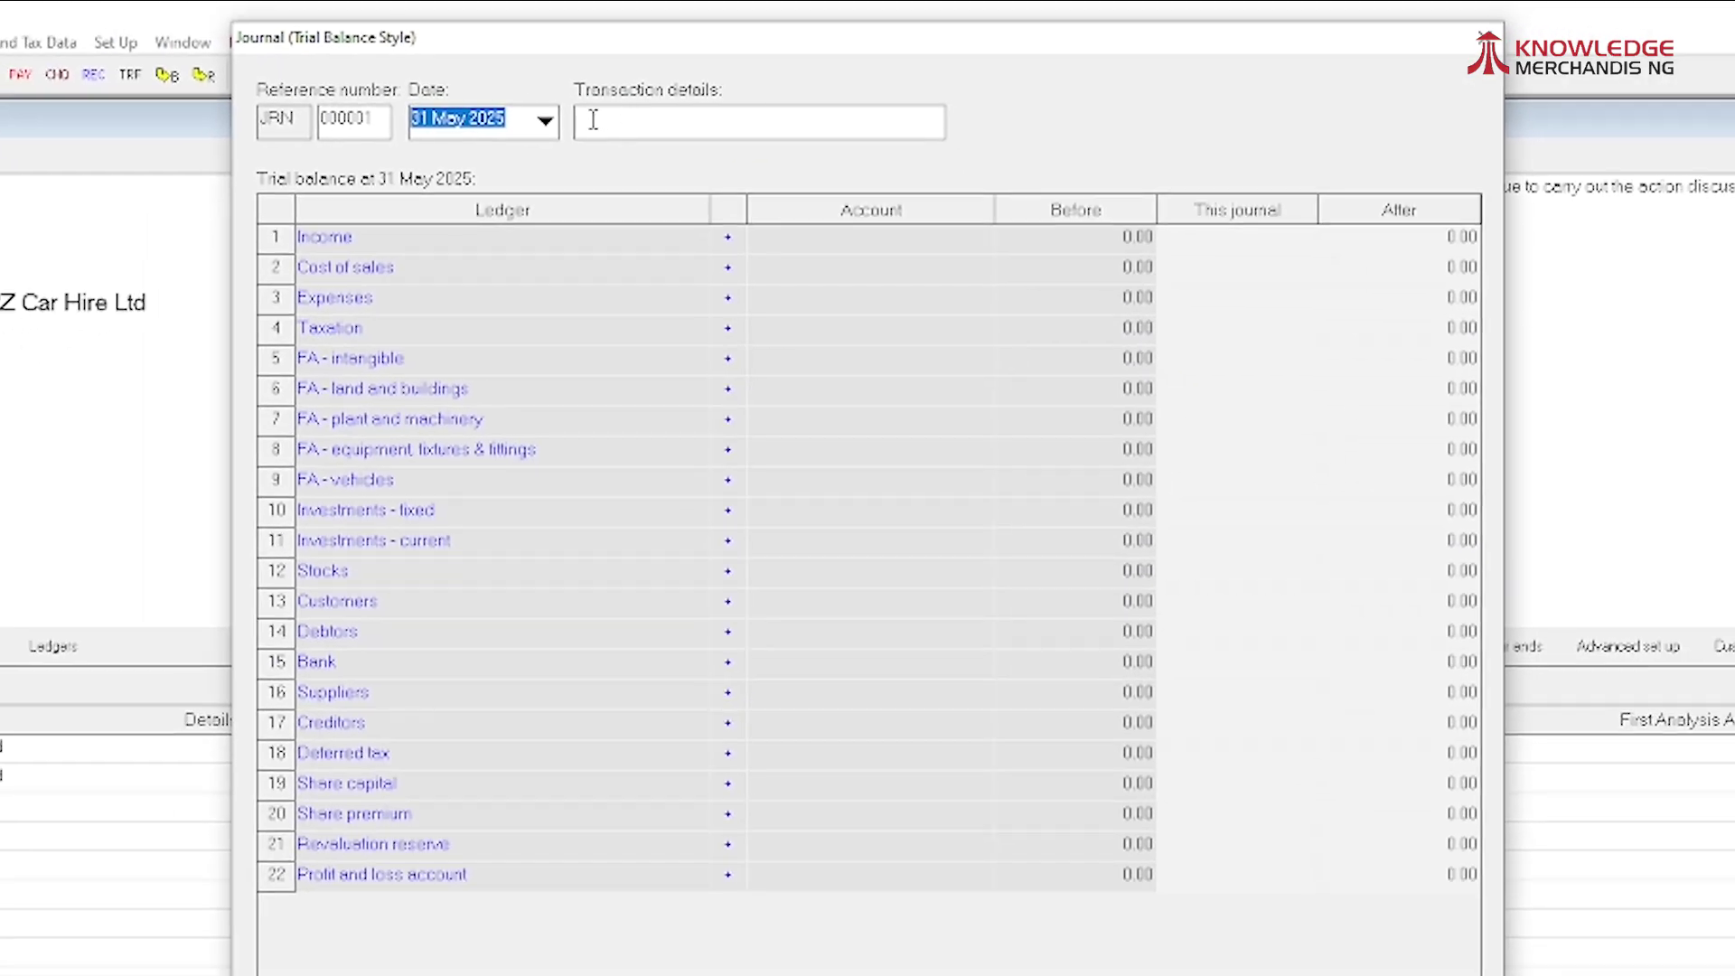
Step: Date the journal 1 Jun 2024 and enter "Opening Balances" as its transaction details
left_click(546, 124)
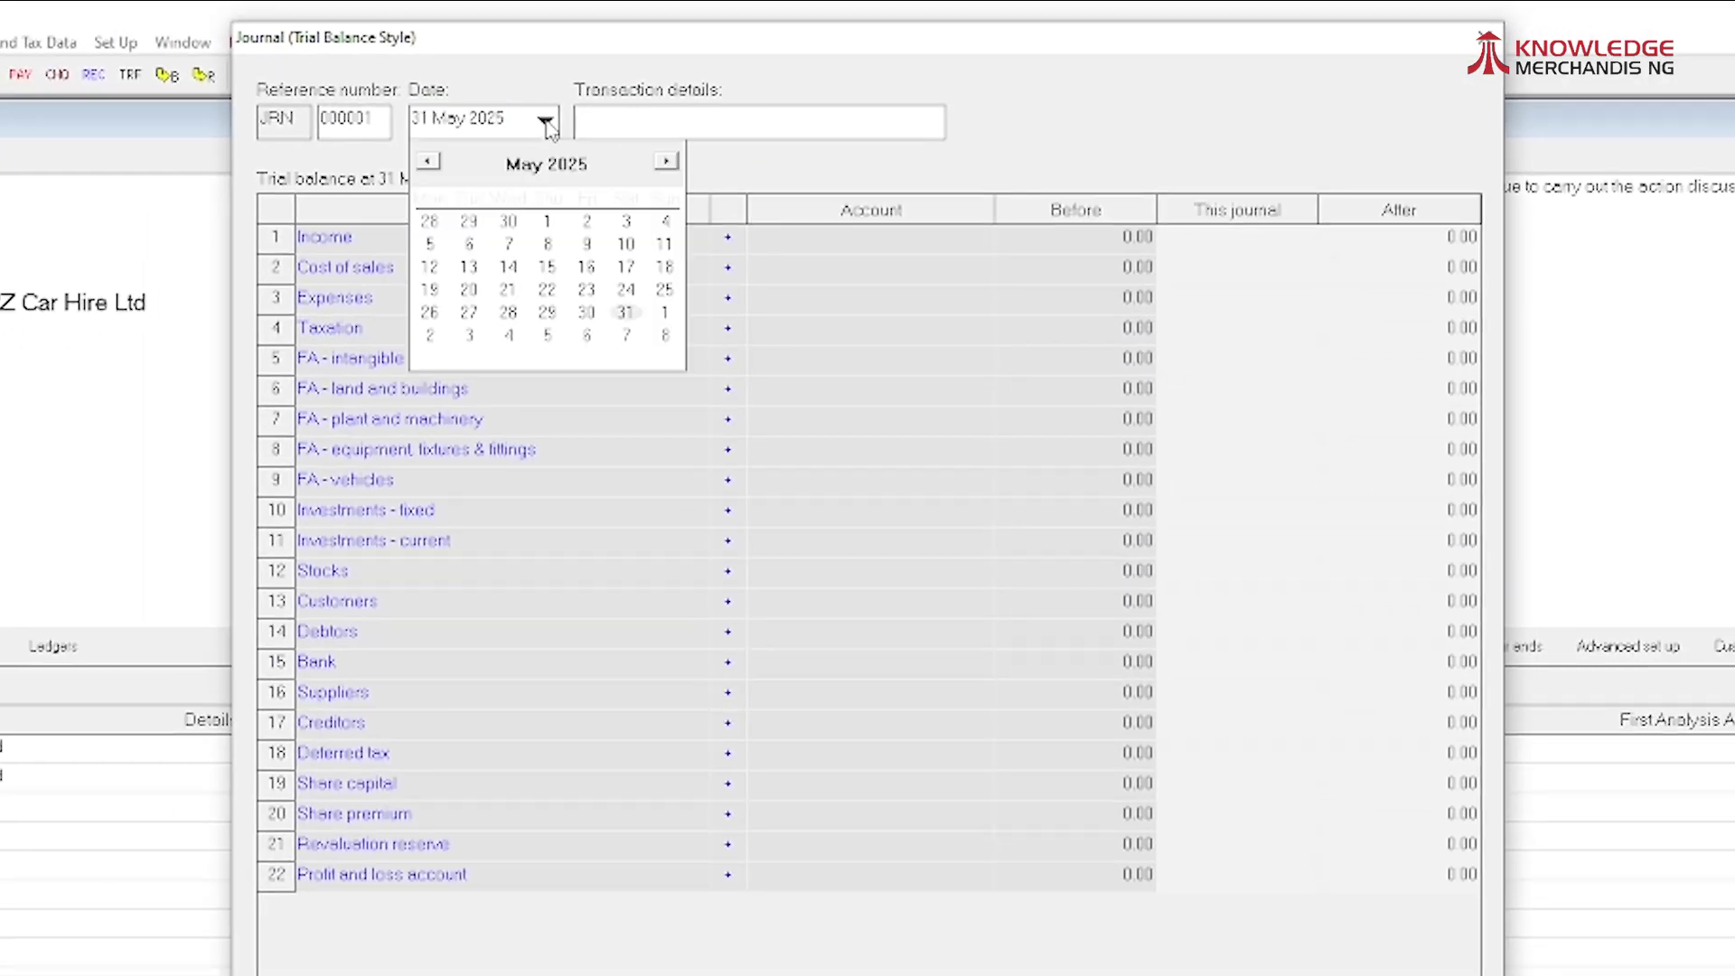
left_click(430, 164)
left_click(430, 163)
left_click(430, 164)
left_click(430, 164)
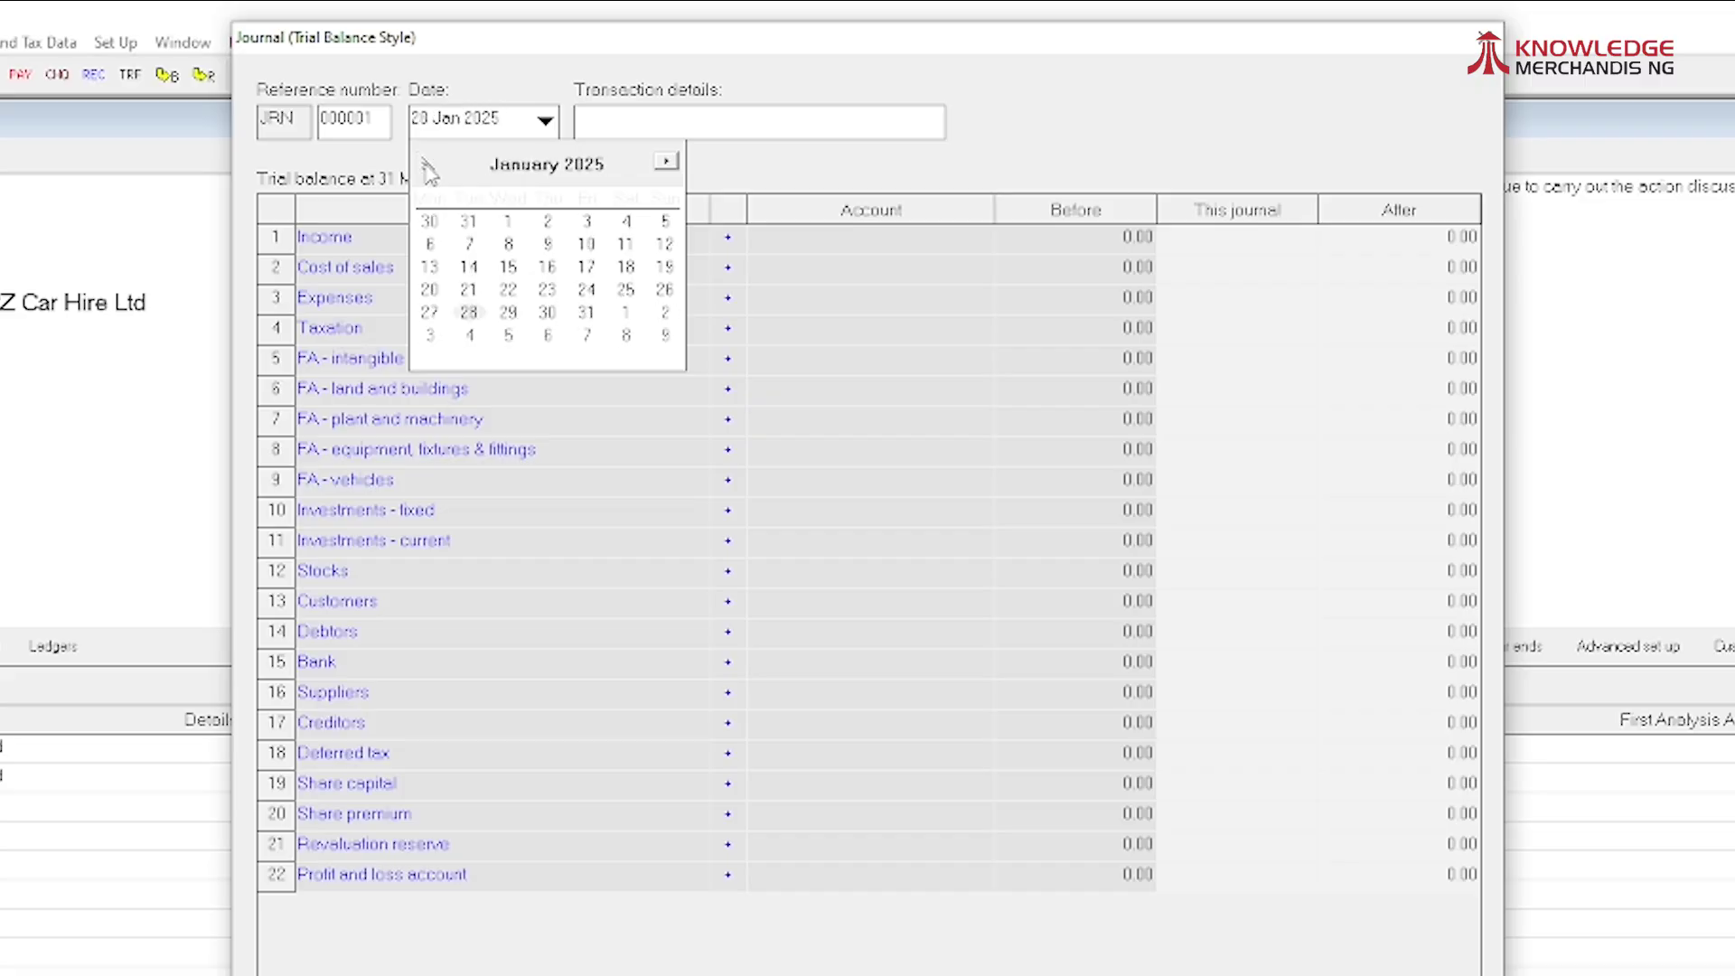
left_click(430, 164)
left_click(430, 164)
left_click(430, 164)
left_click(430, 164)
left_click(430, 164)
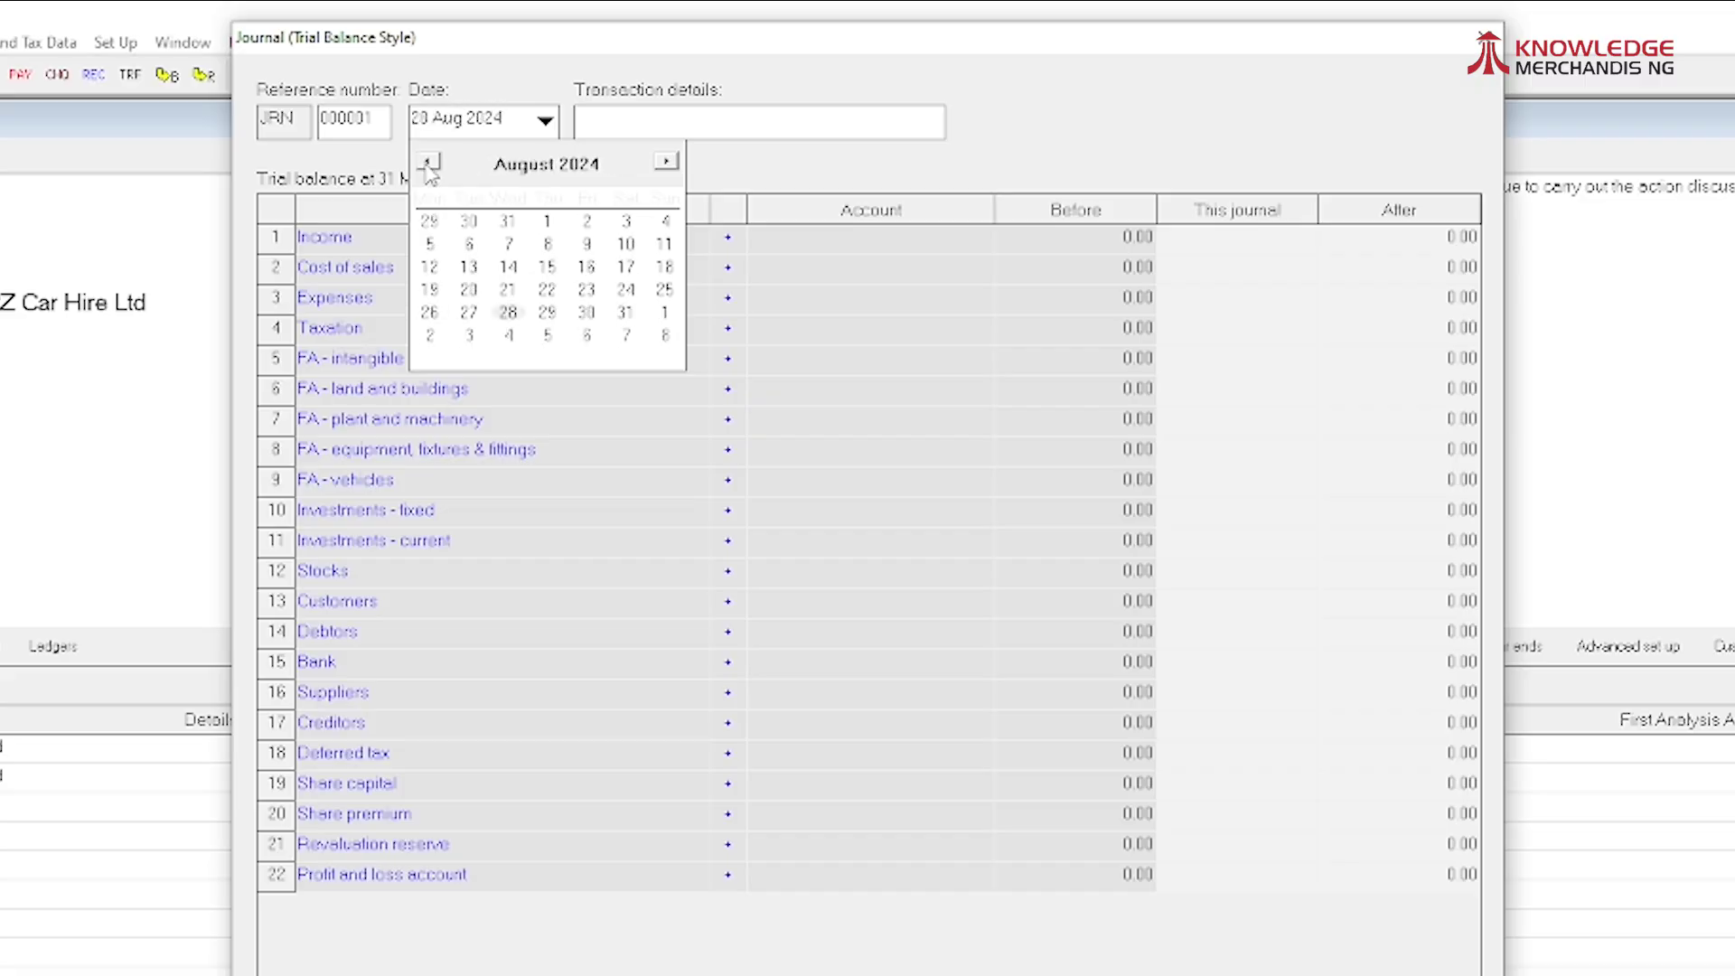
left_click(430, 164)
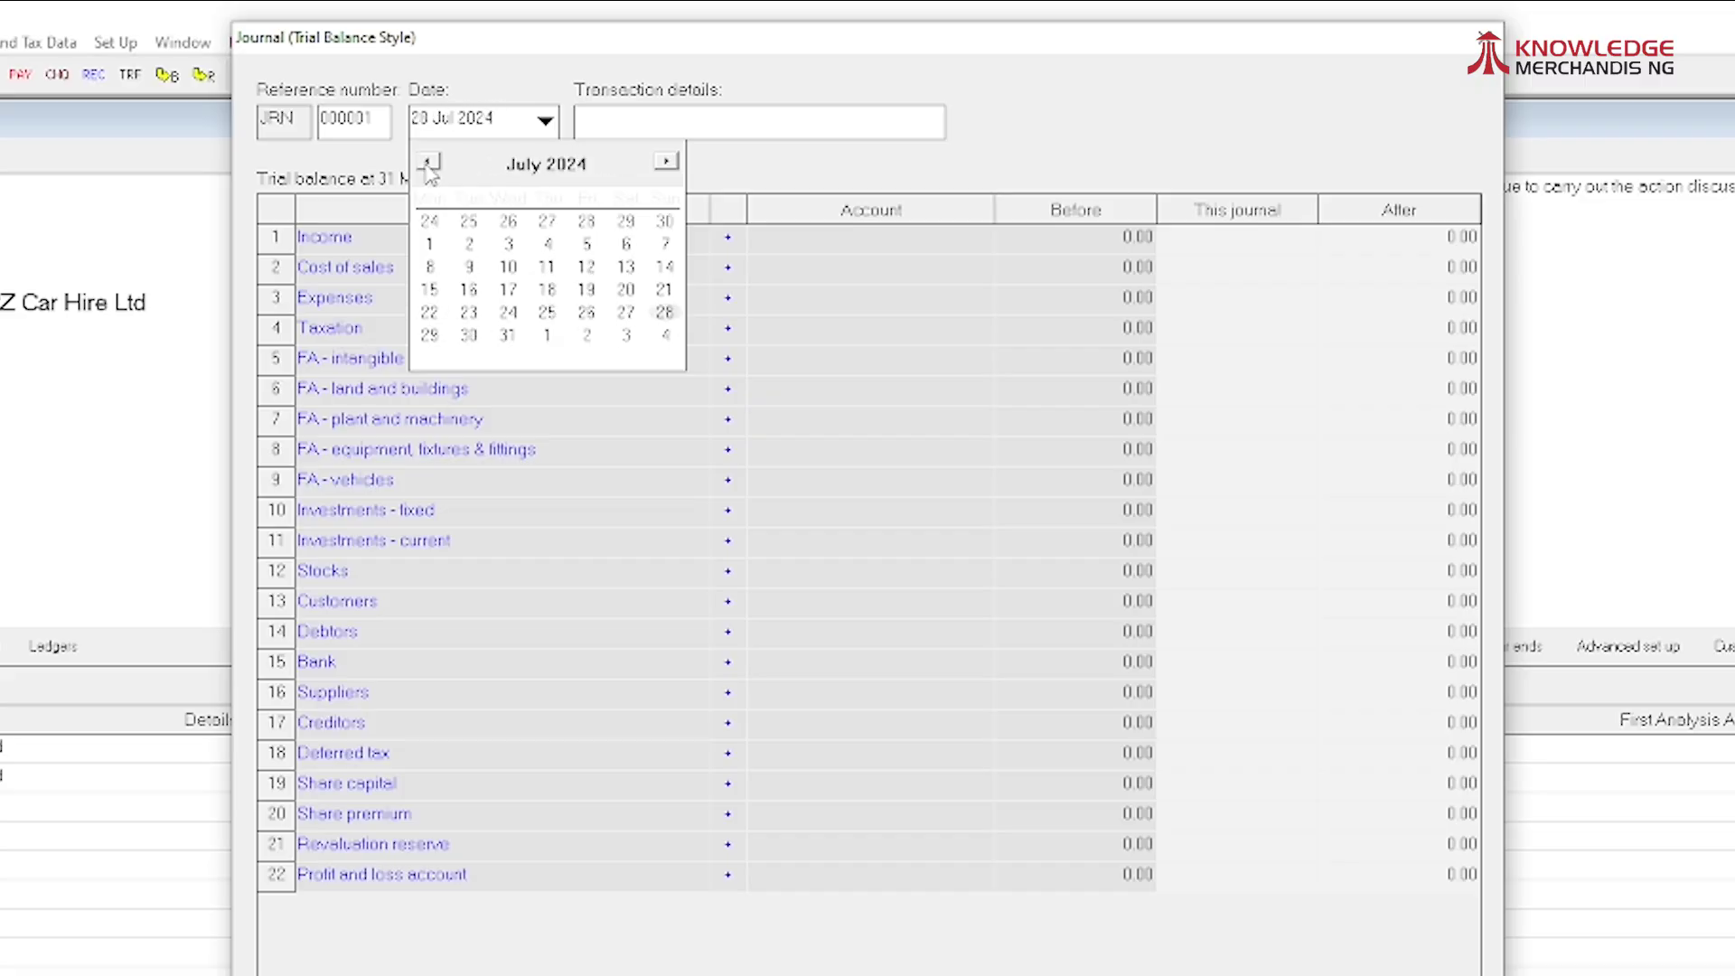
left_click(430, 163)
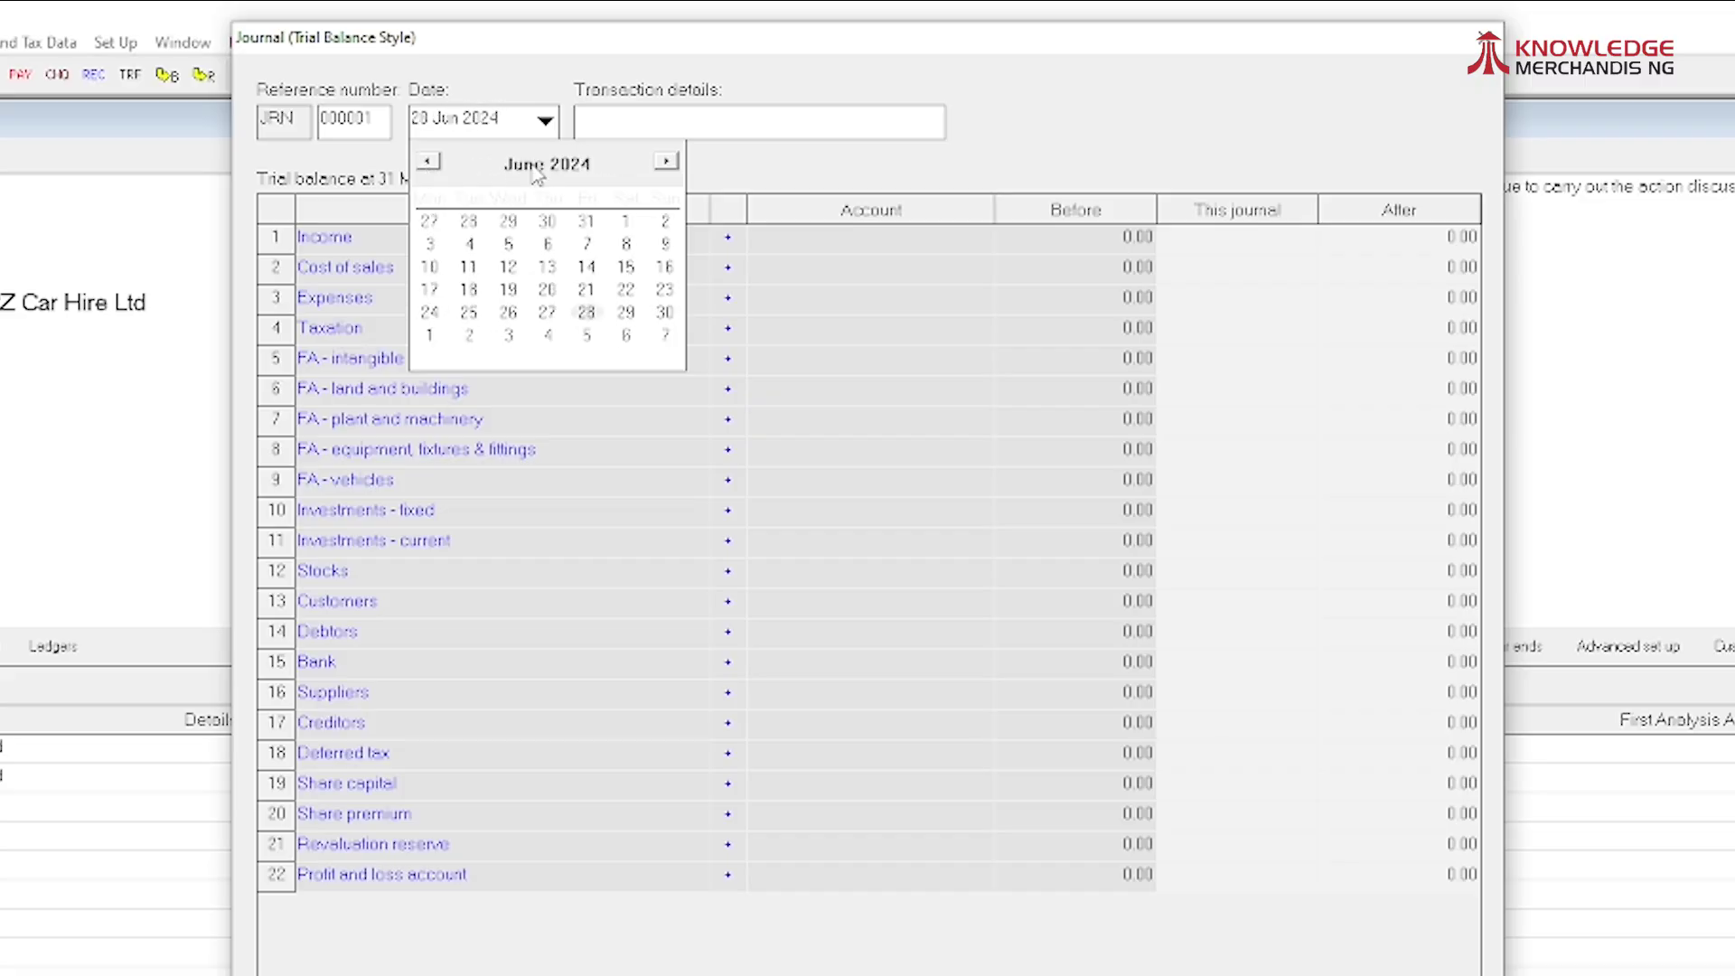
left_click(626, 221)
left_click(632, 125)
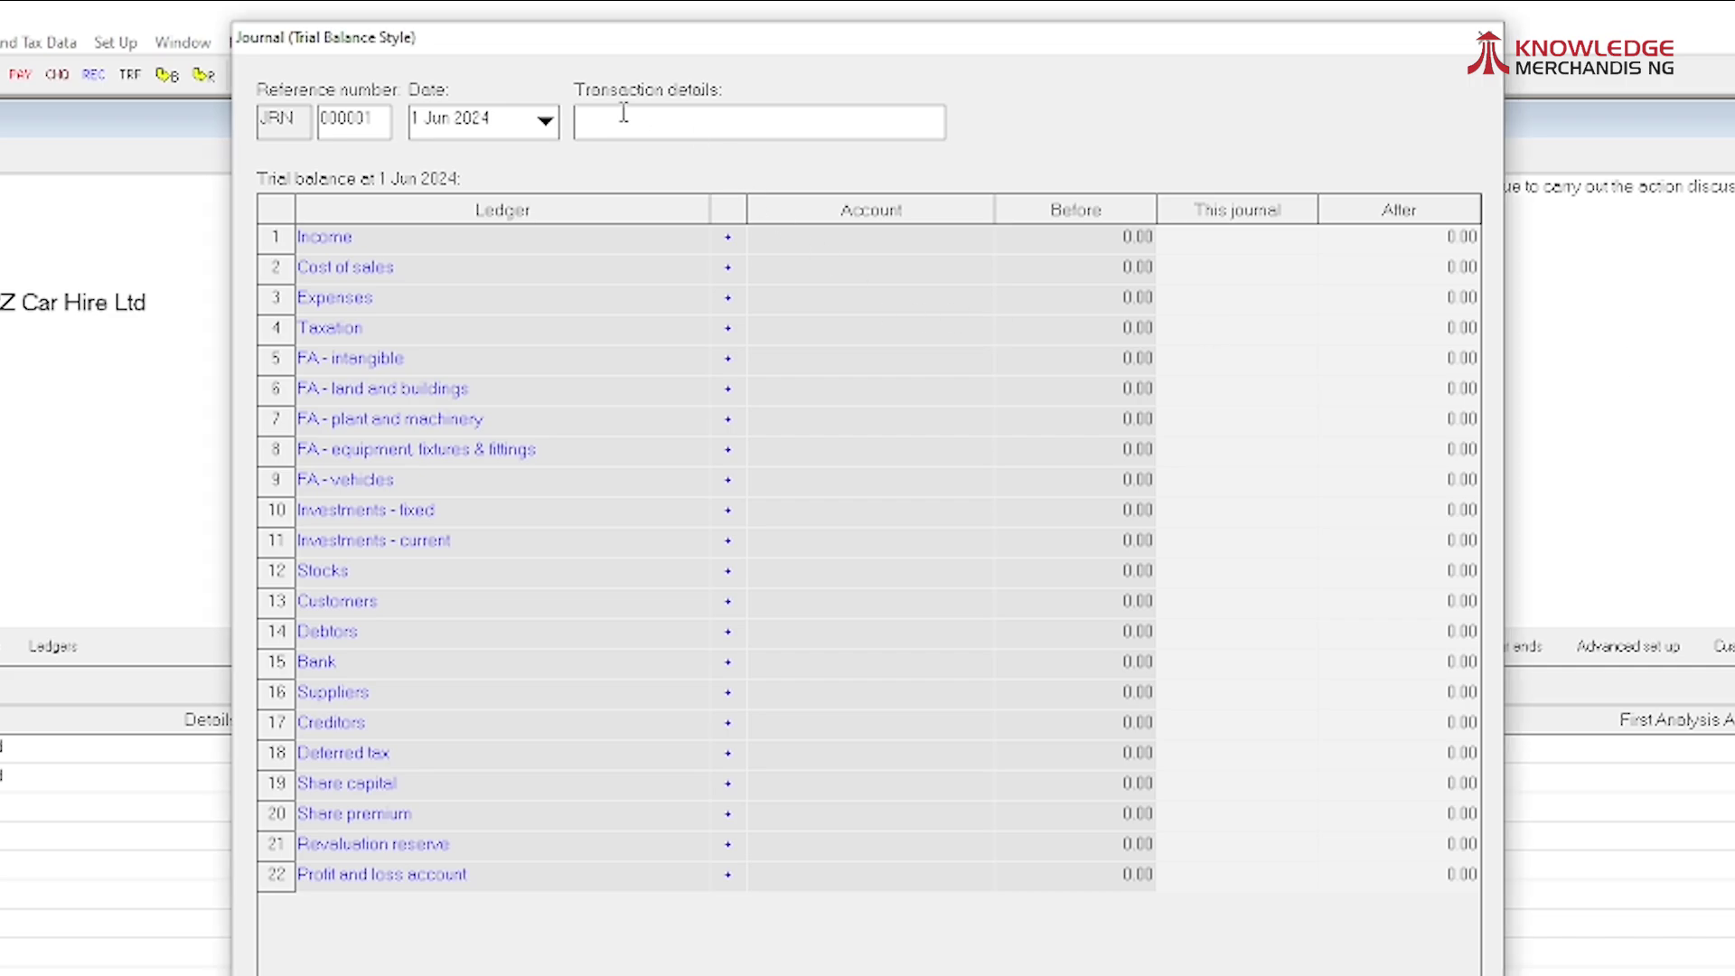
type("Opening Balances")
Step: Enter 110,000.00 in this journal for Cost - b/fwd under the FA - vehicles ledger
left_click(727, 480)
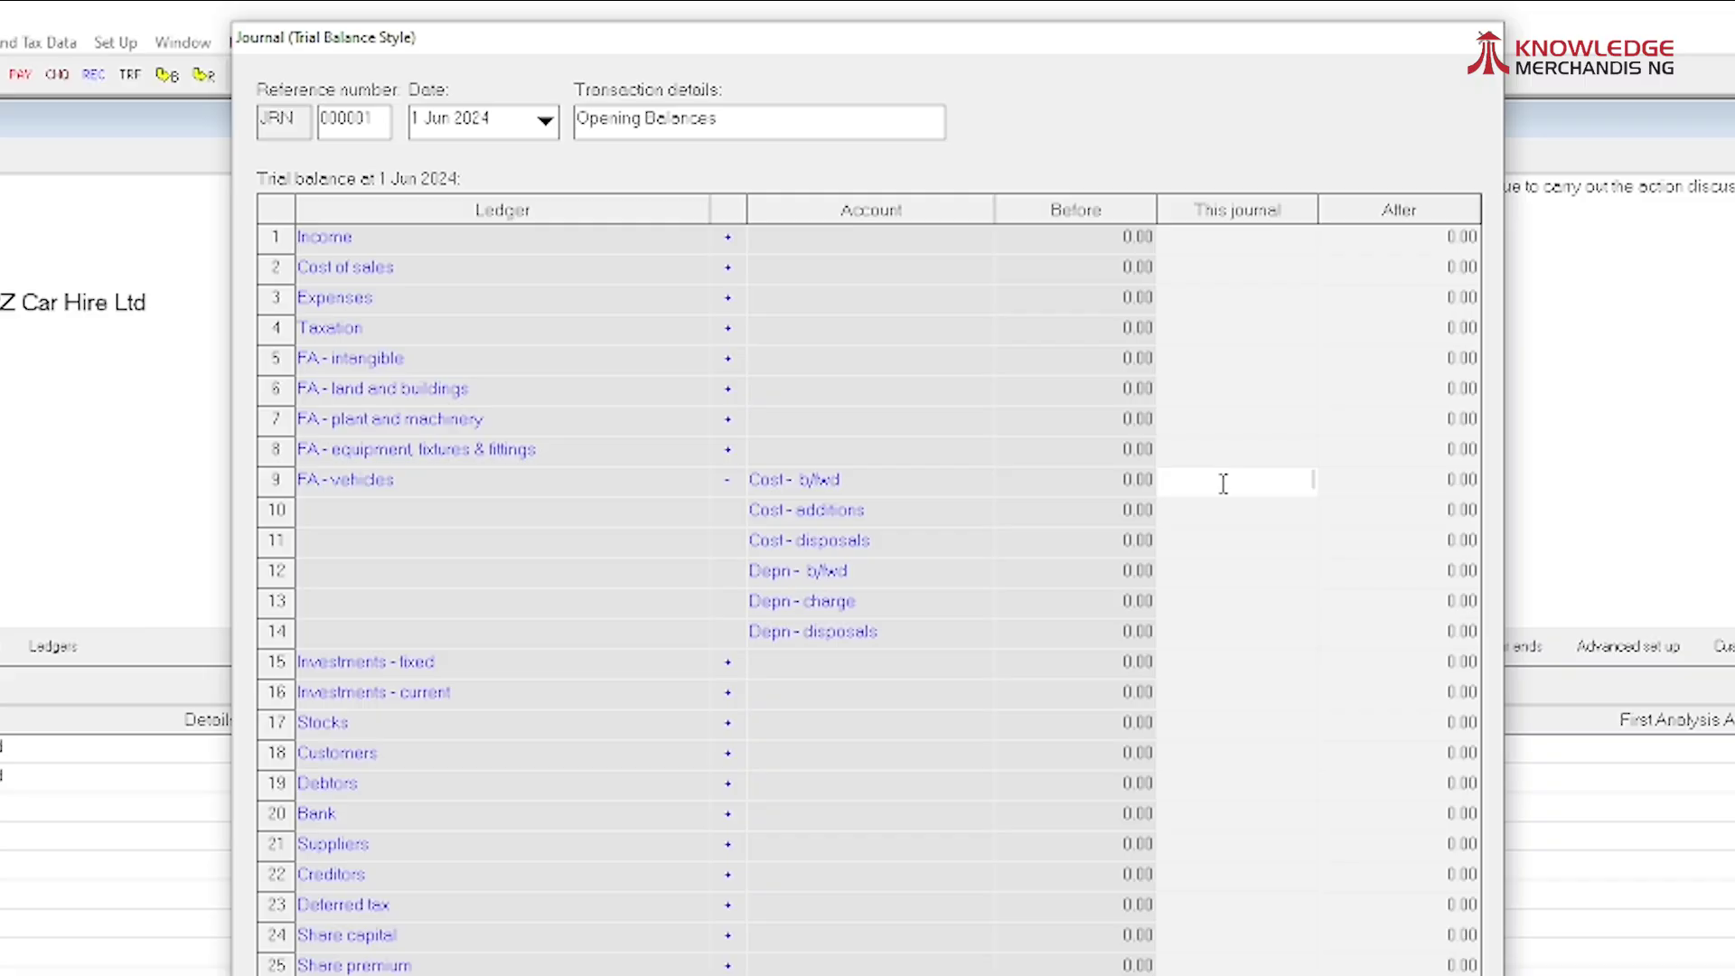
type("11000.00")
left_click(1279, 480)
type("0")
key("Return")
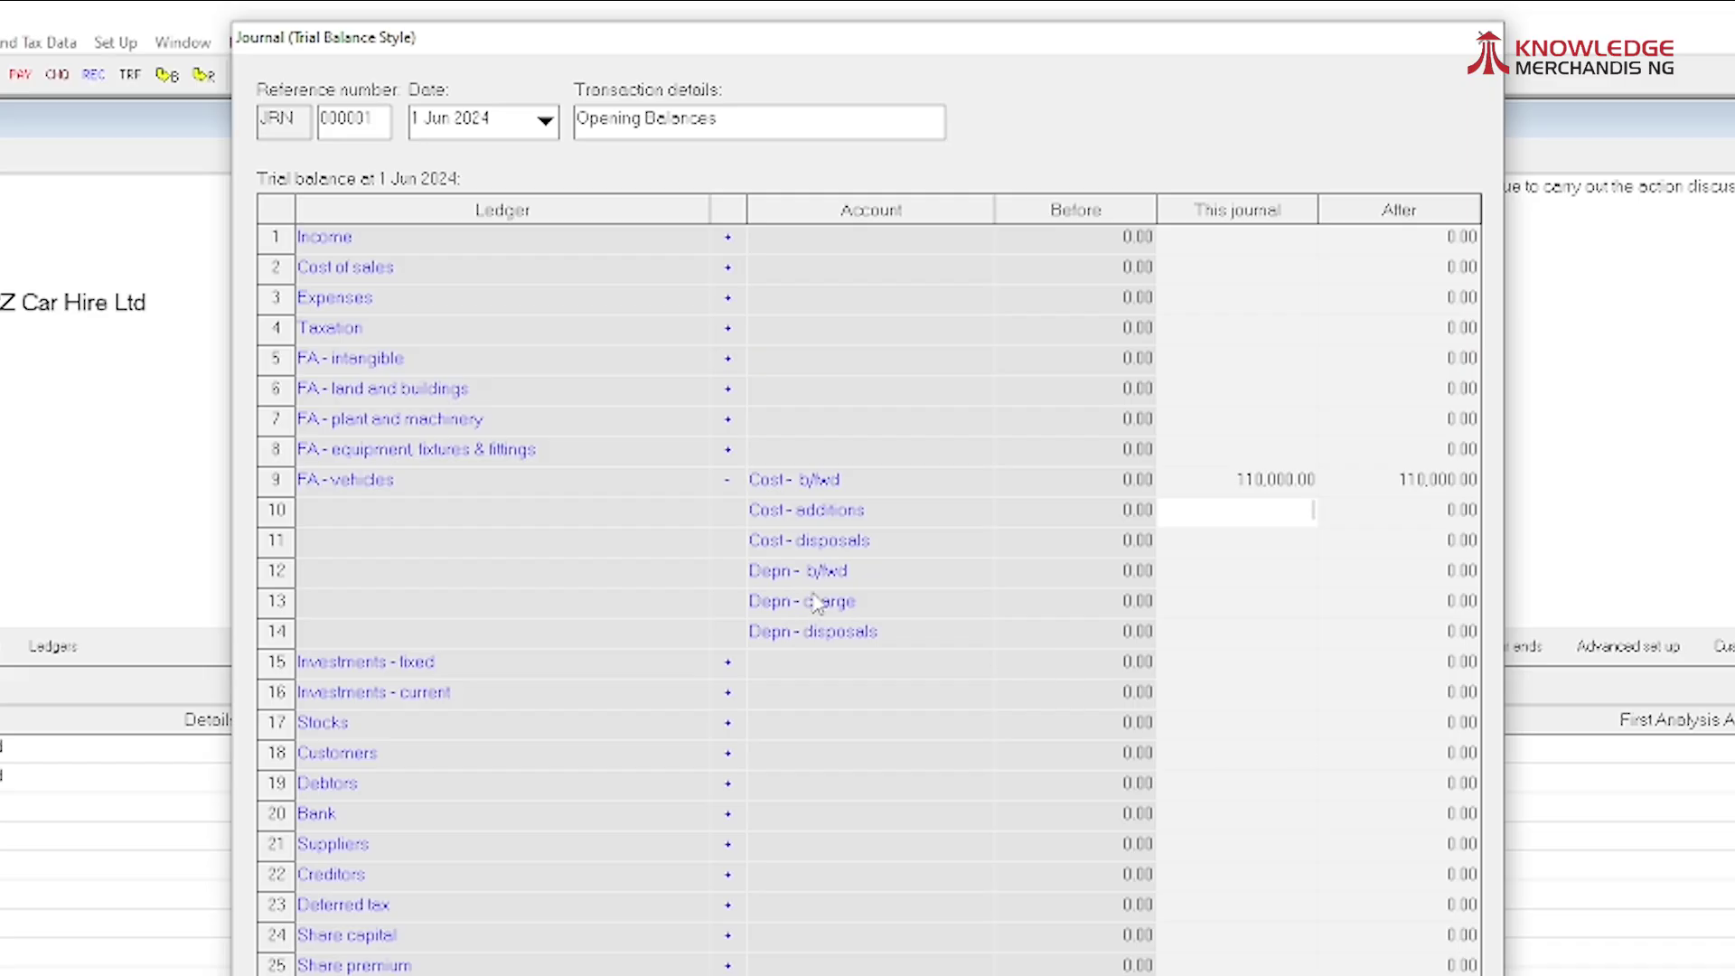
Step: Enter -30,000.00 for Depn - b/fwd under FA - vehicles, and collapse that ledger
left_click(1217, 583)
type("-")
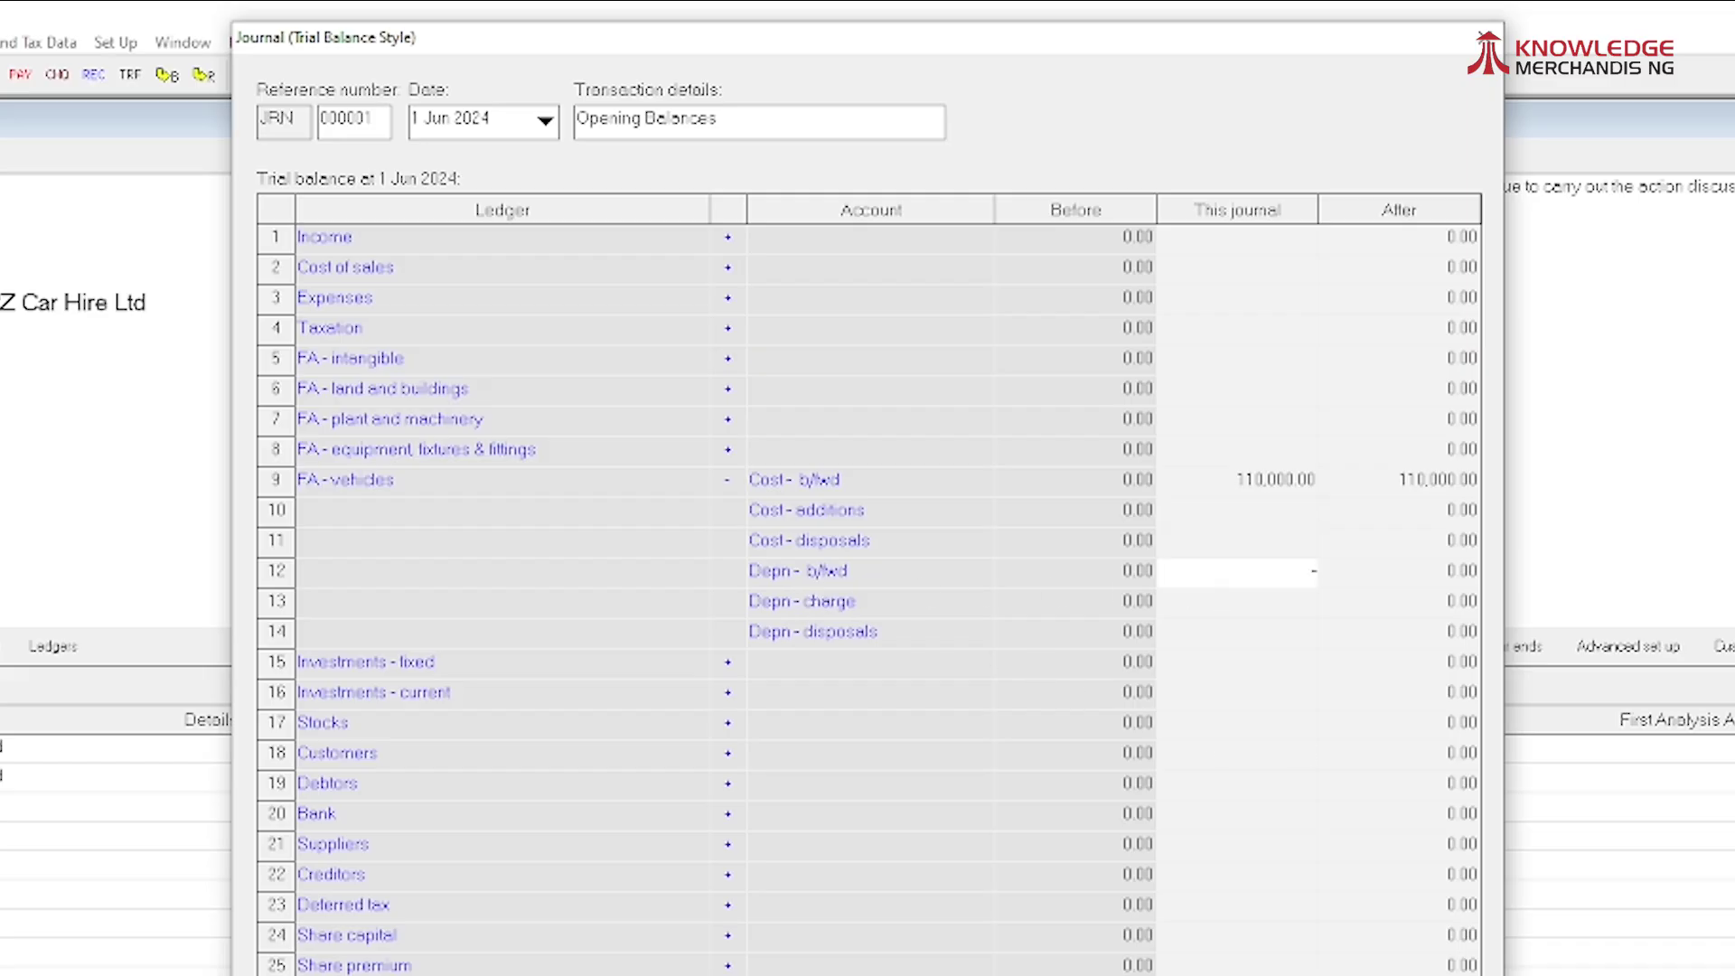
type("30000.00")
key("Tab")
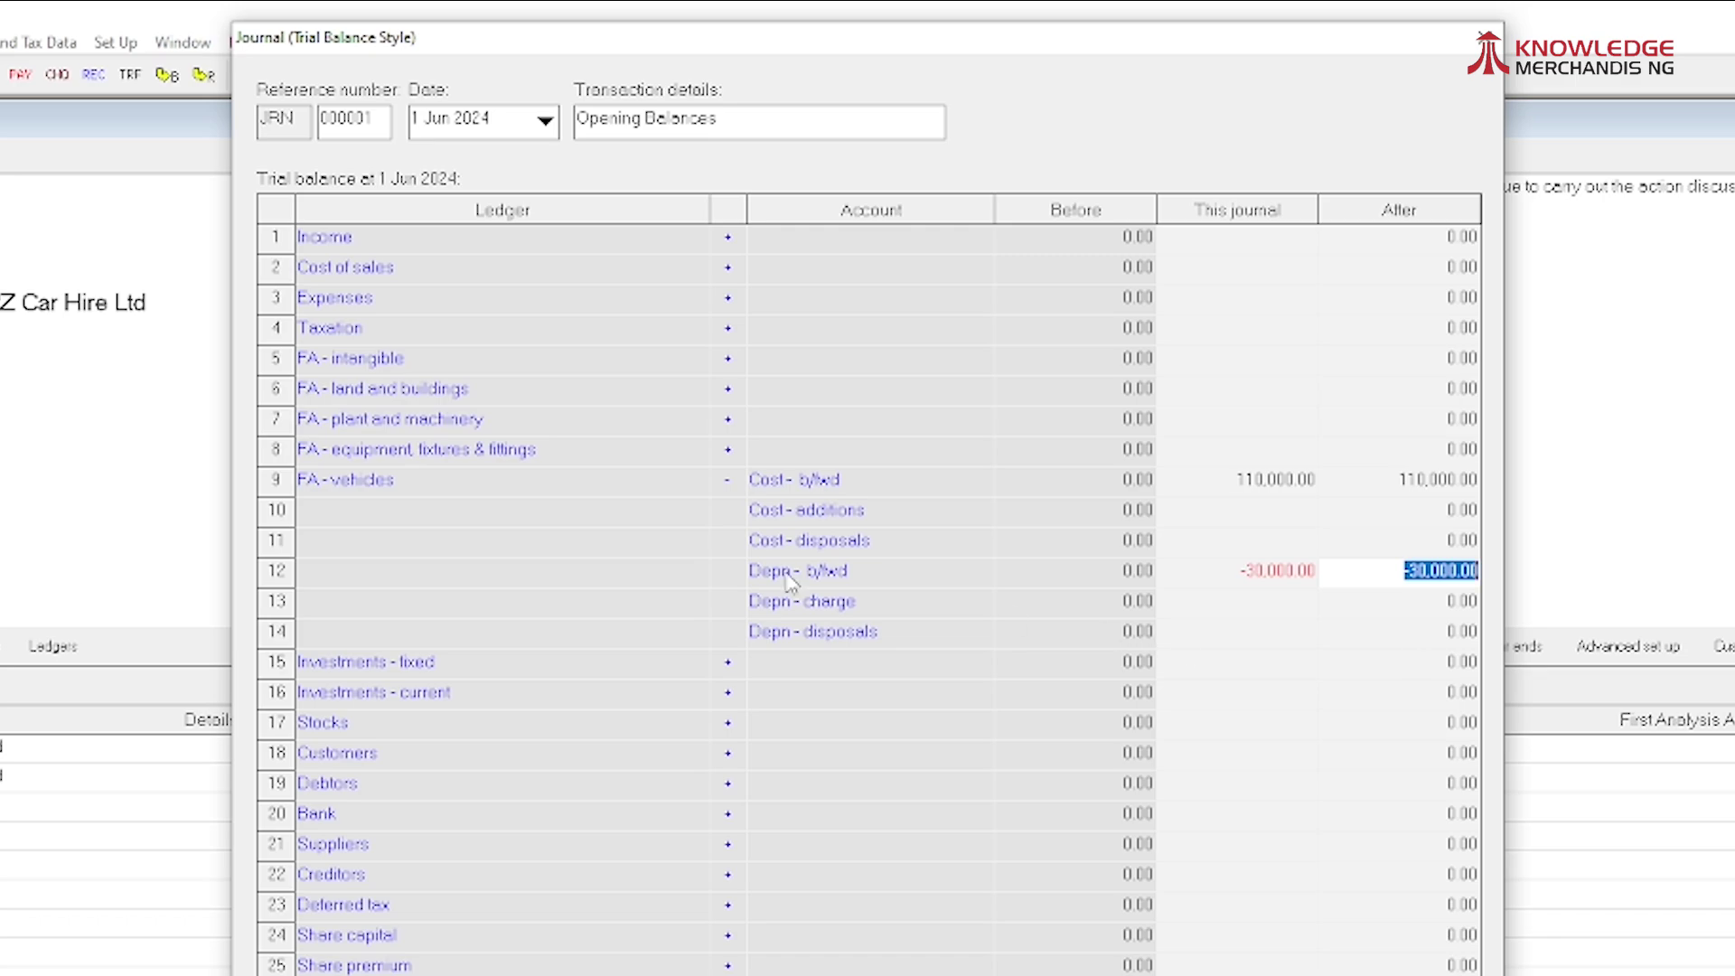
left_click(727, 480)
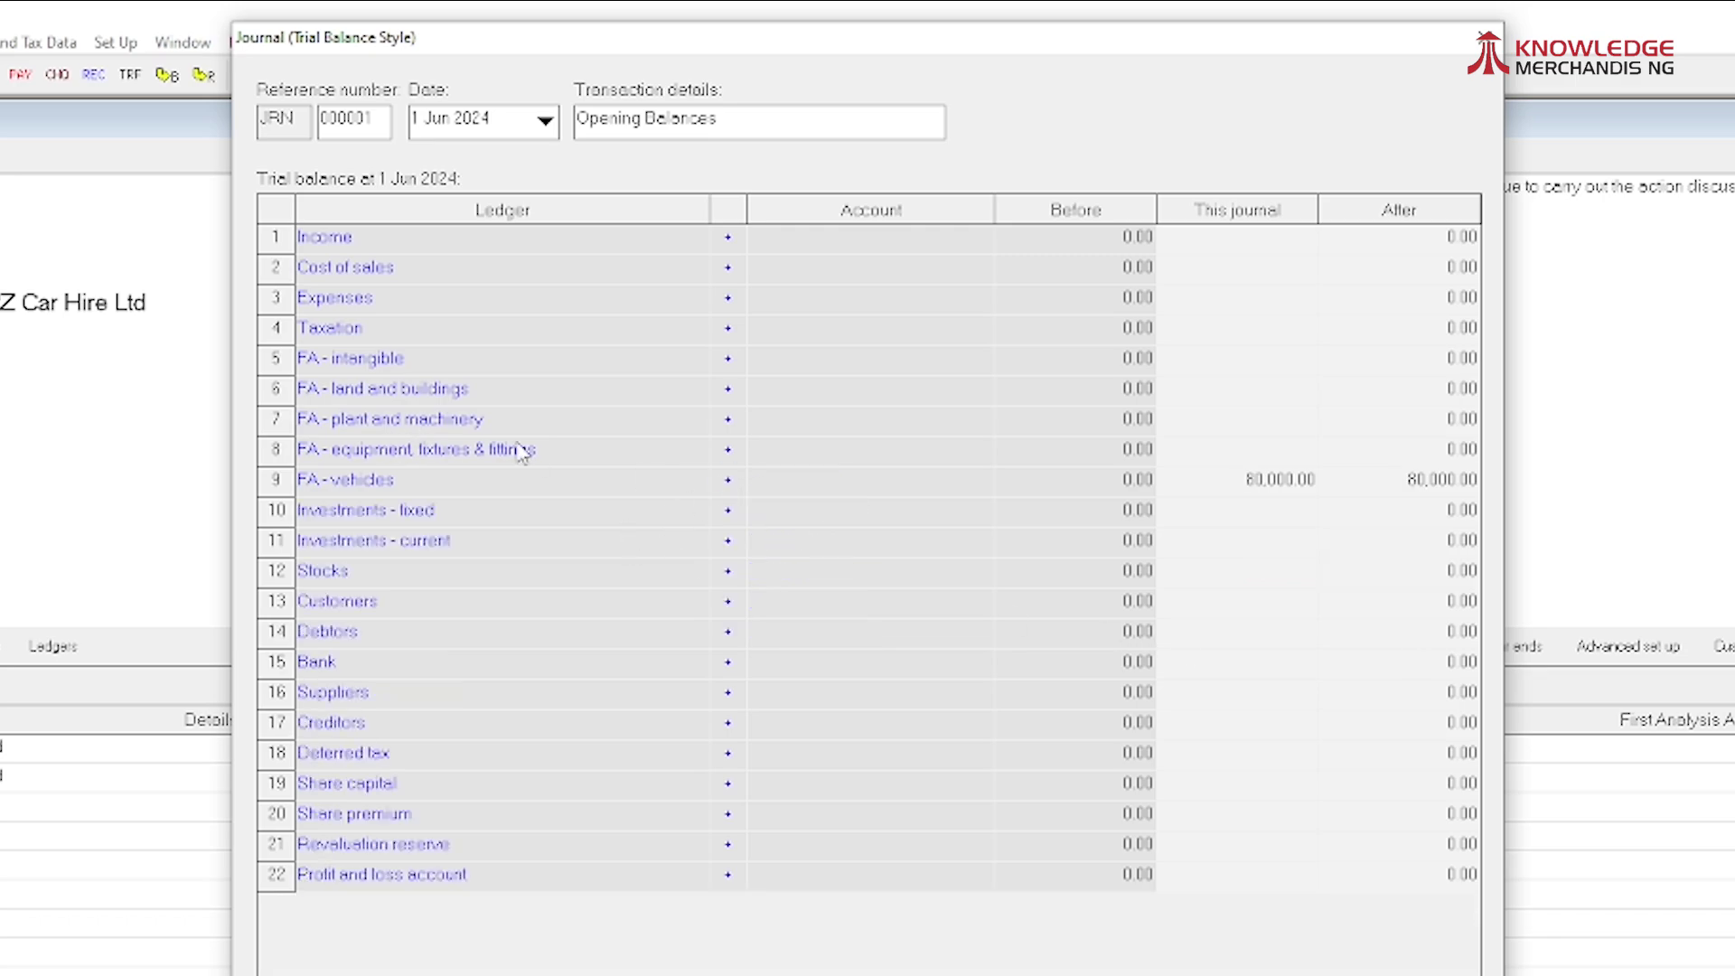
Step: Enter 5,000.00 in this journal for Cost - b/fwd under FA - equipment, fixtures & fittings
left_click(727, 449)
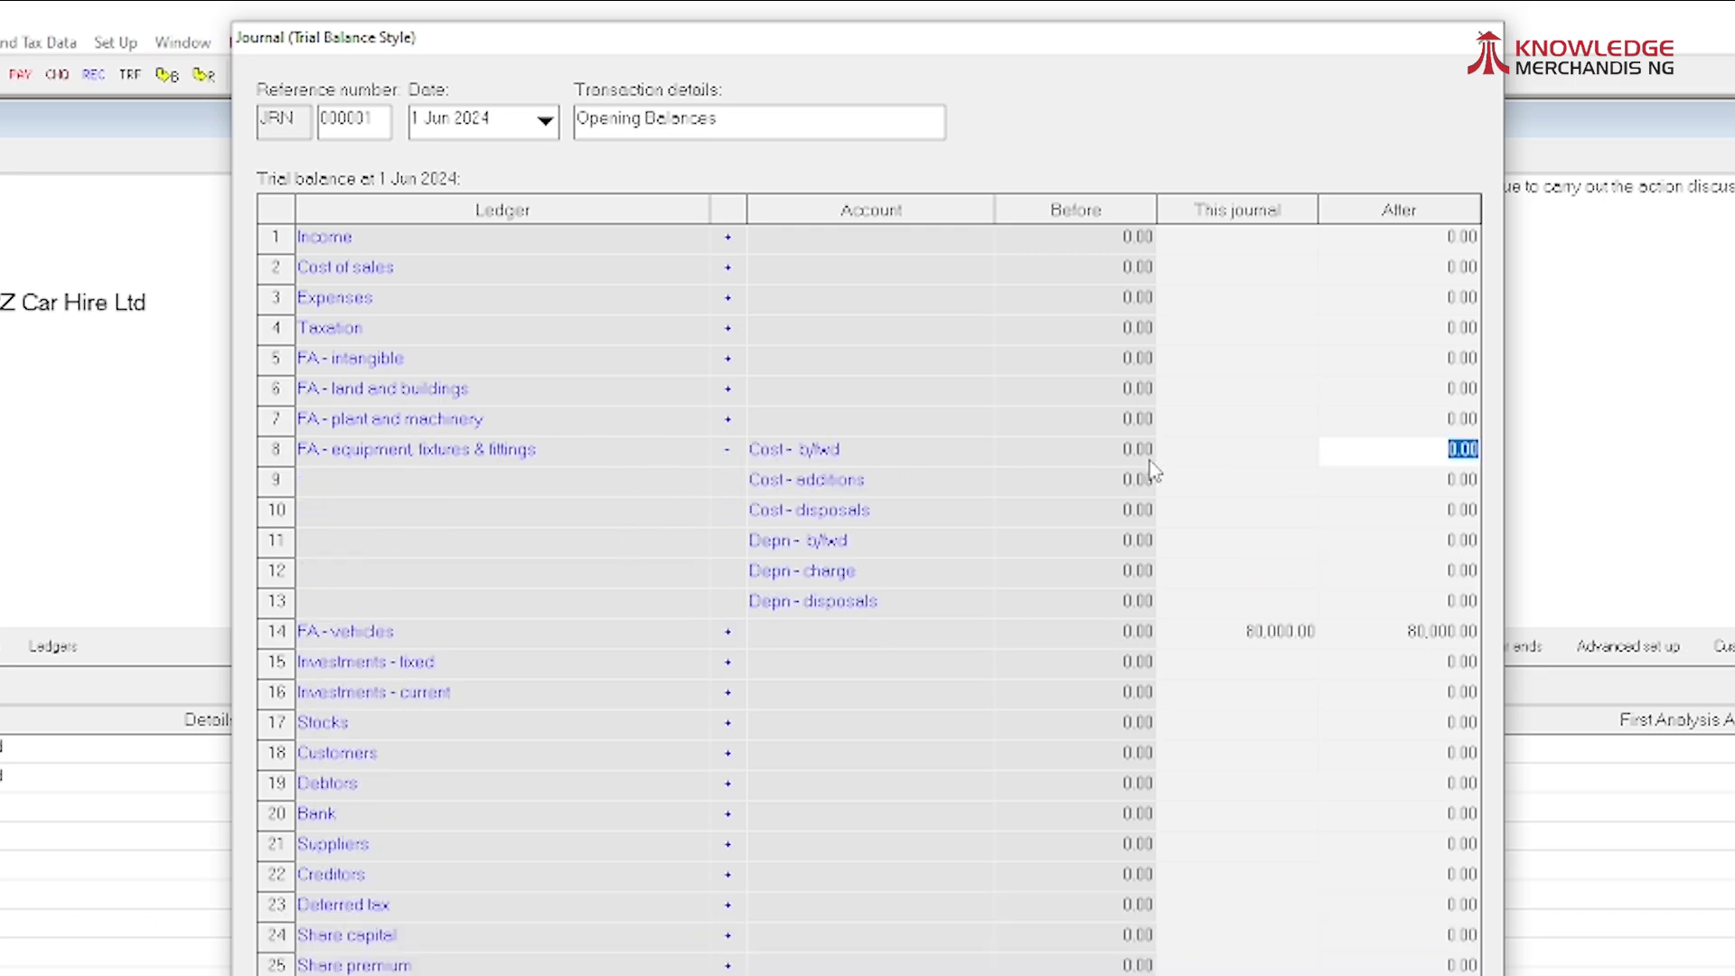
left_click(1225, 452)
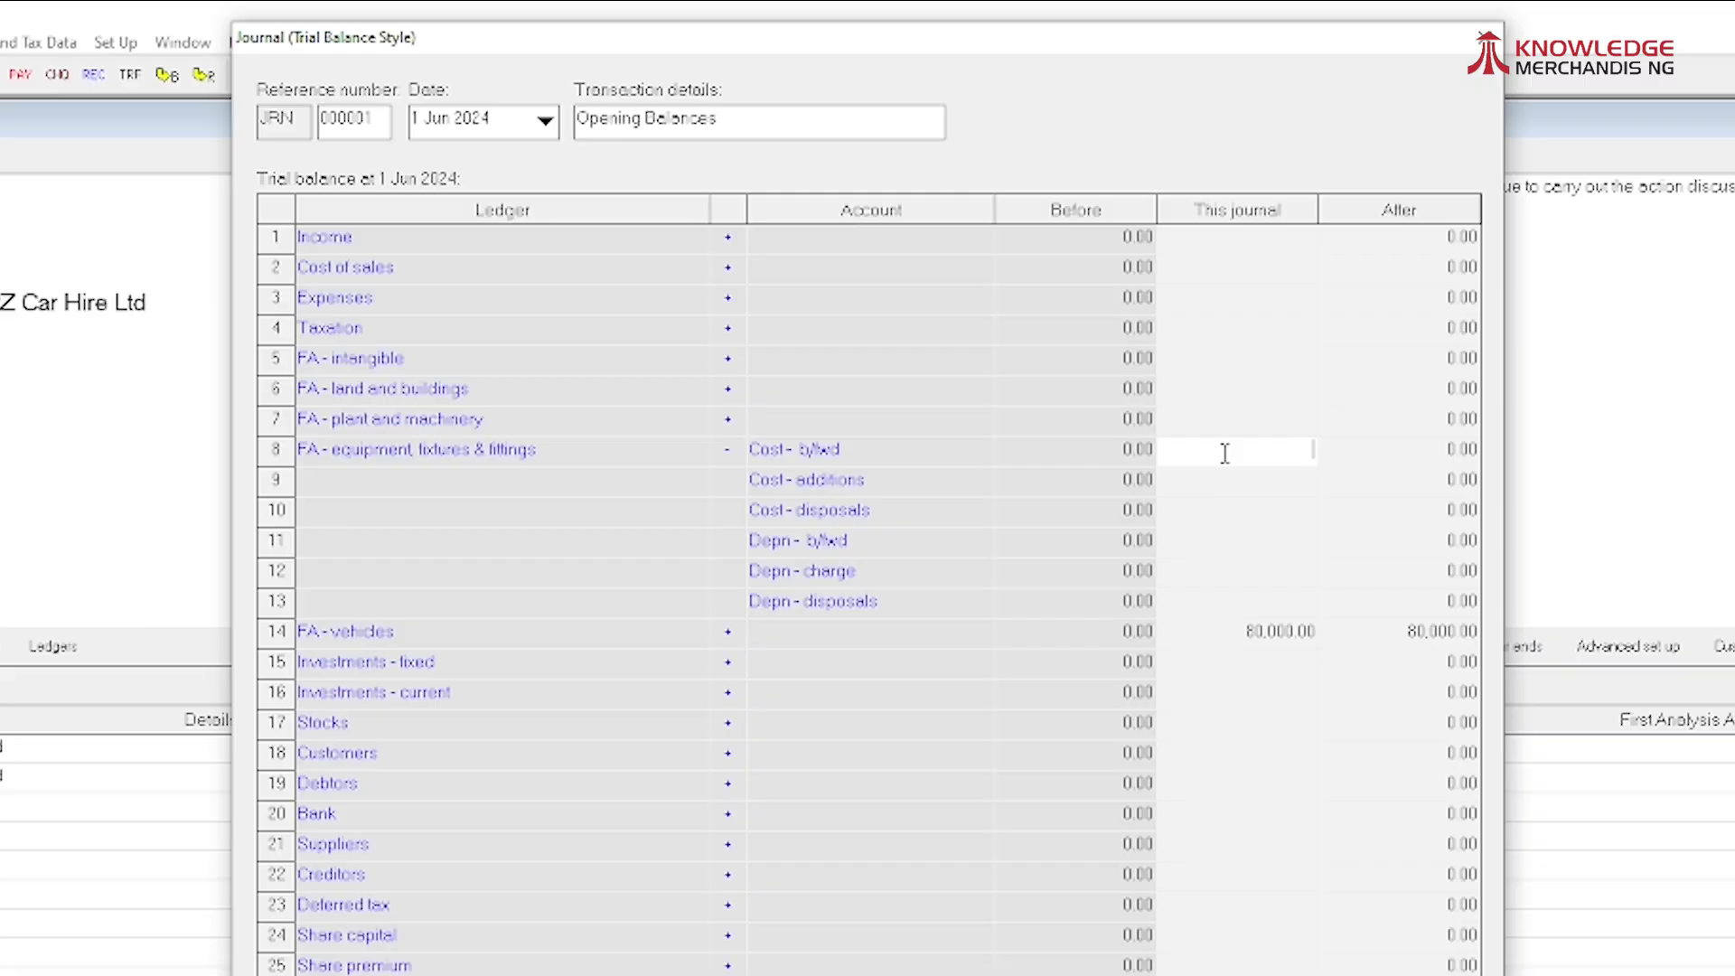
type("5000")
key("Tab")
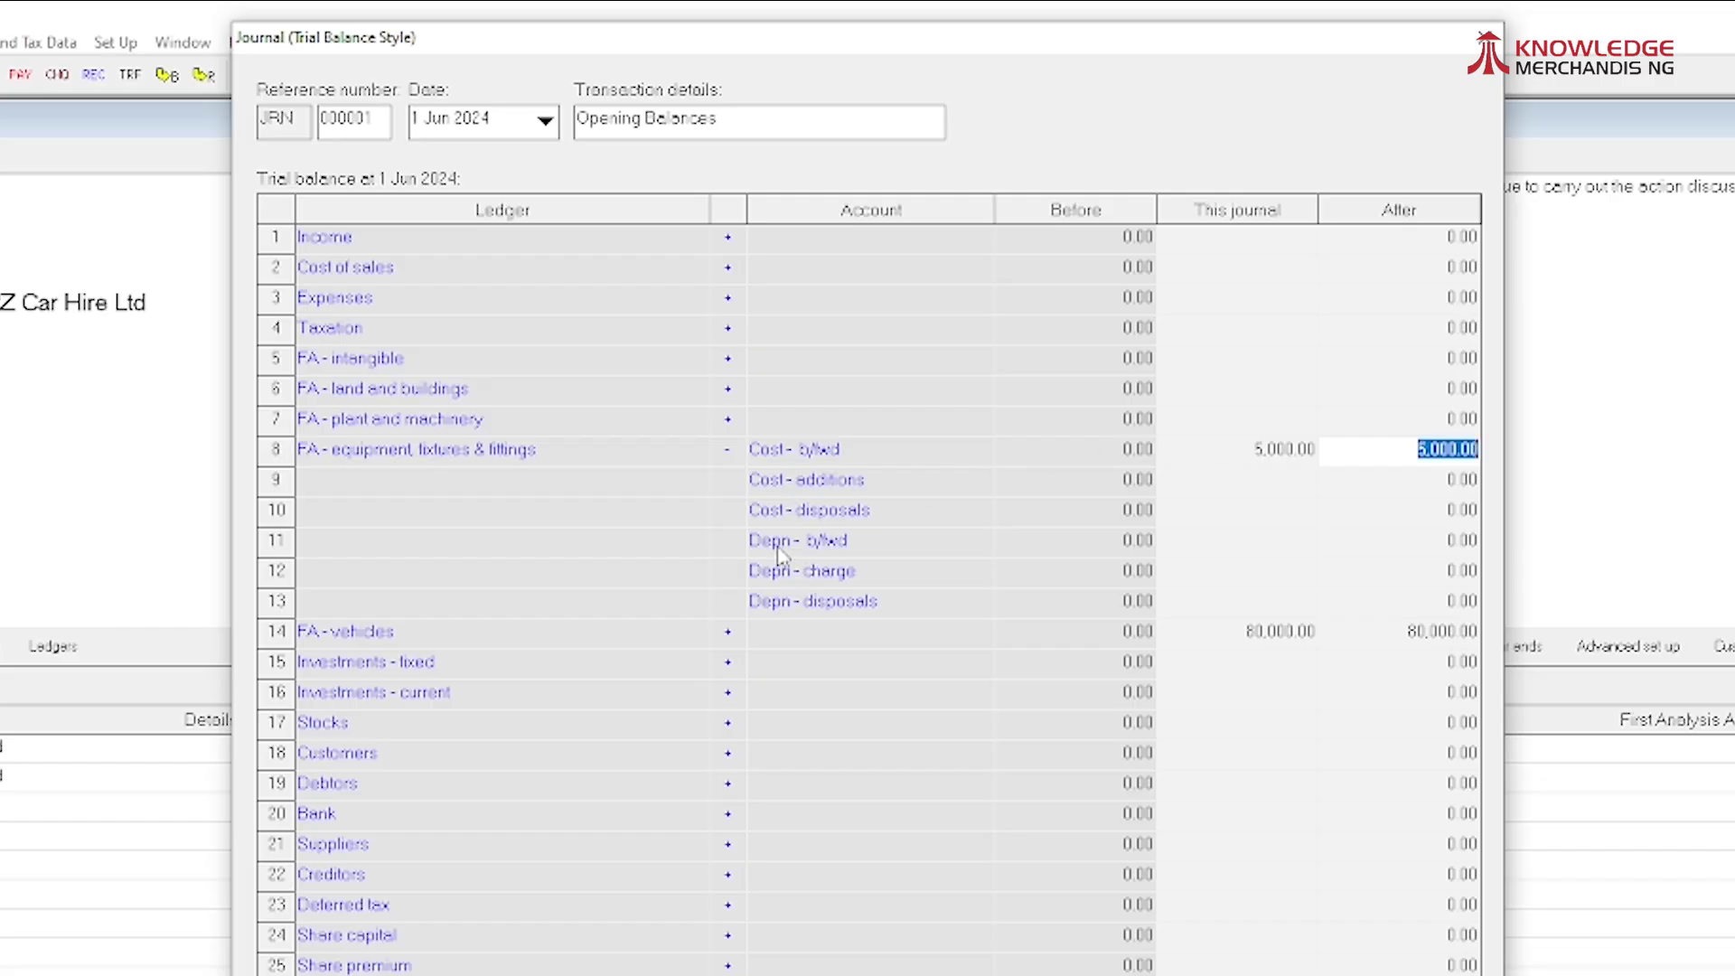
Step: Enter -1,250.00 for Depn - b/fwd under FA - equipment, fixtures & fittings, and collapse that ledger
left_click(1208, 552)
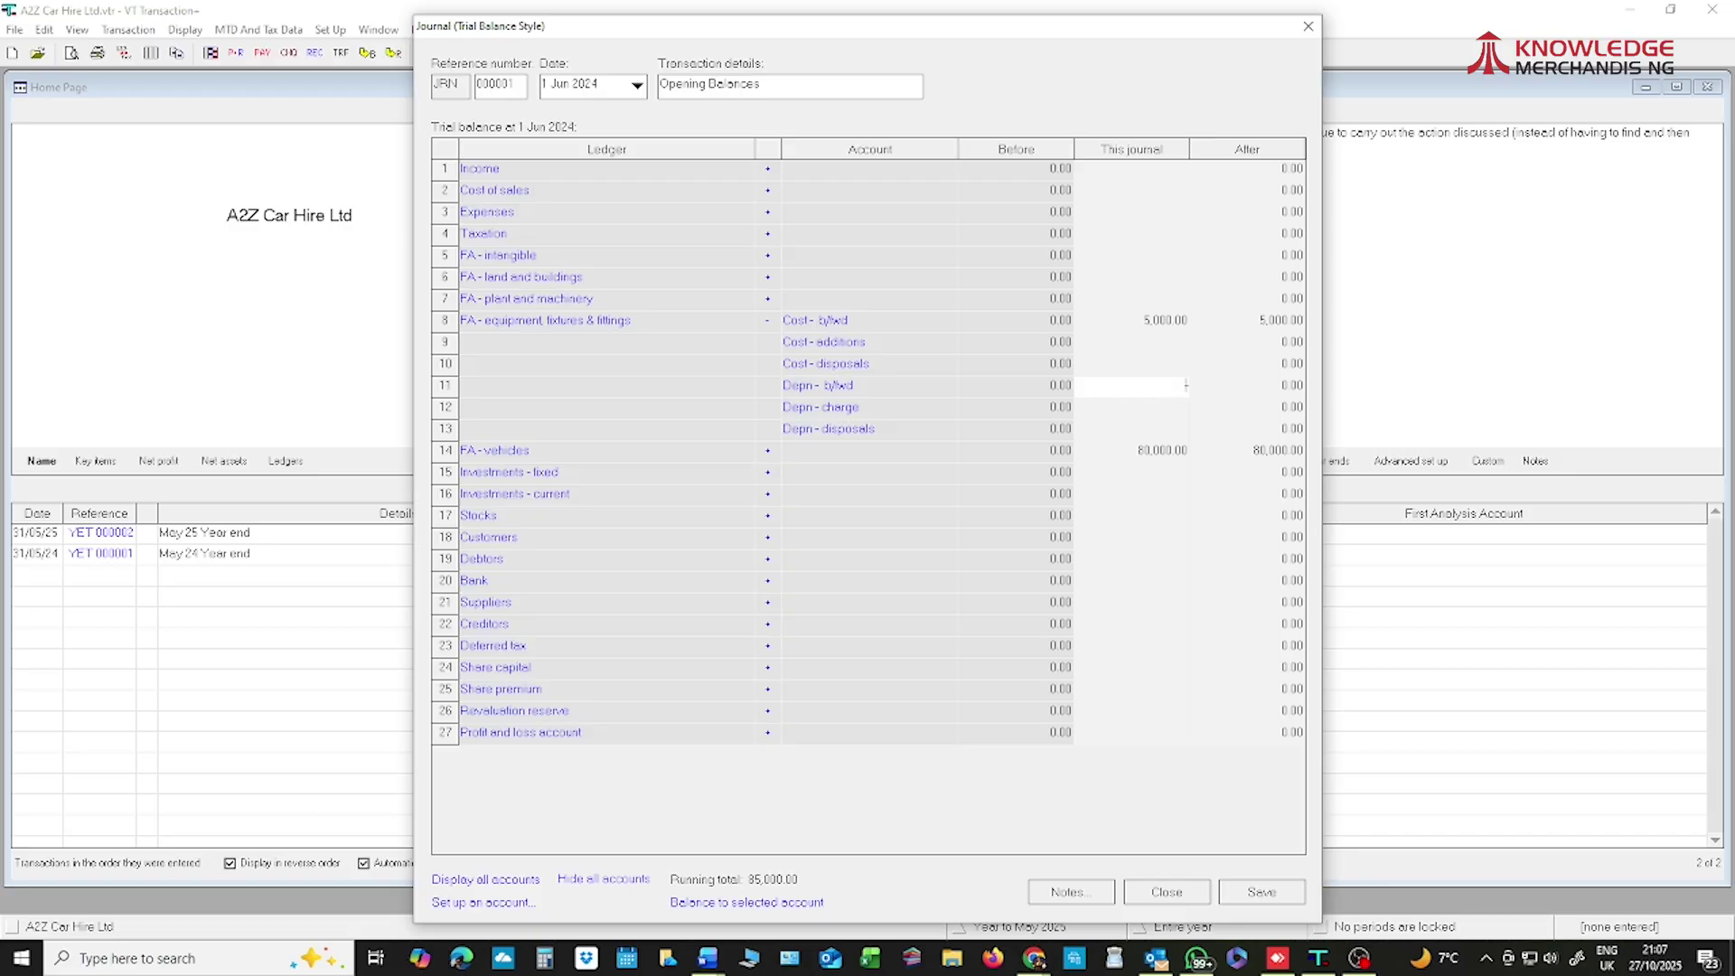
type("-1,250")
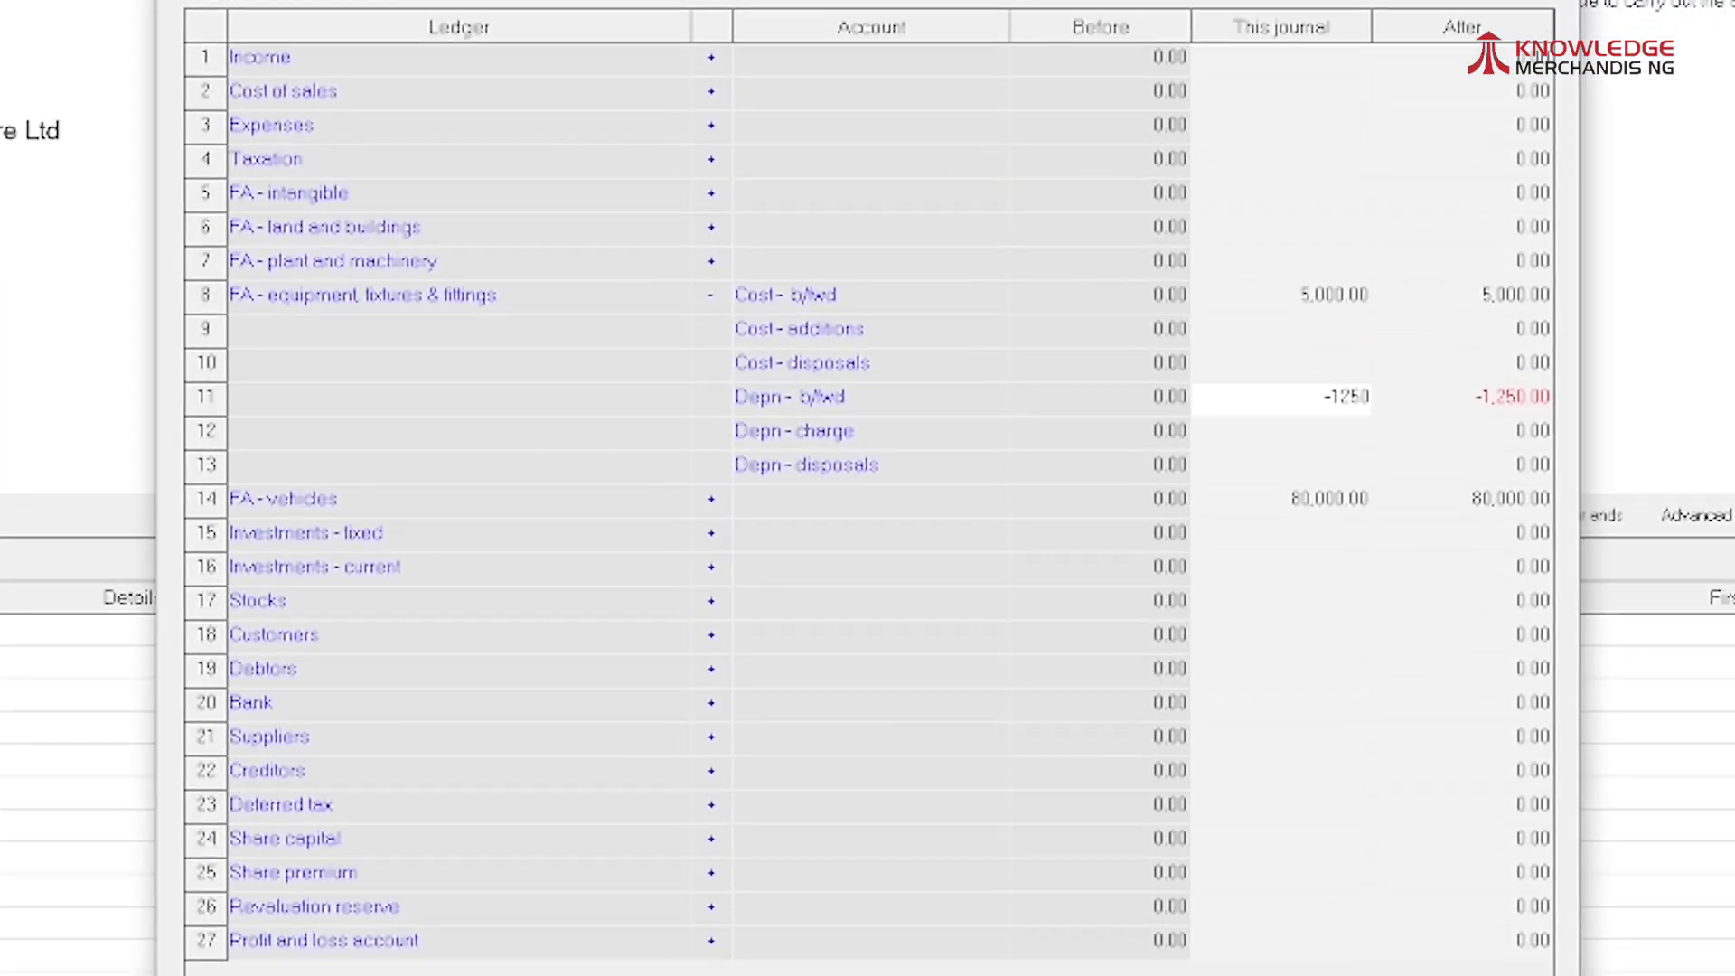
key("Tab")
key("Tab")
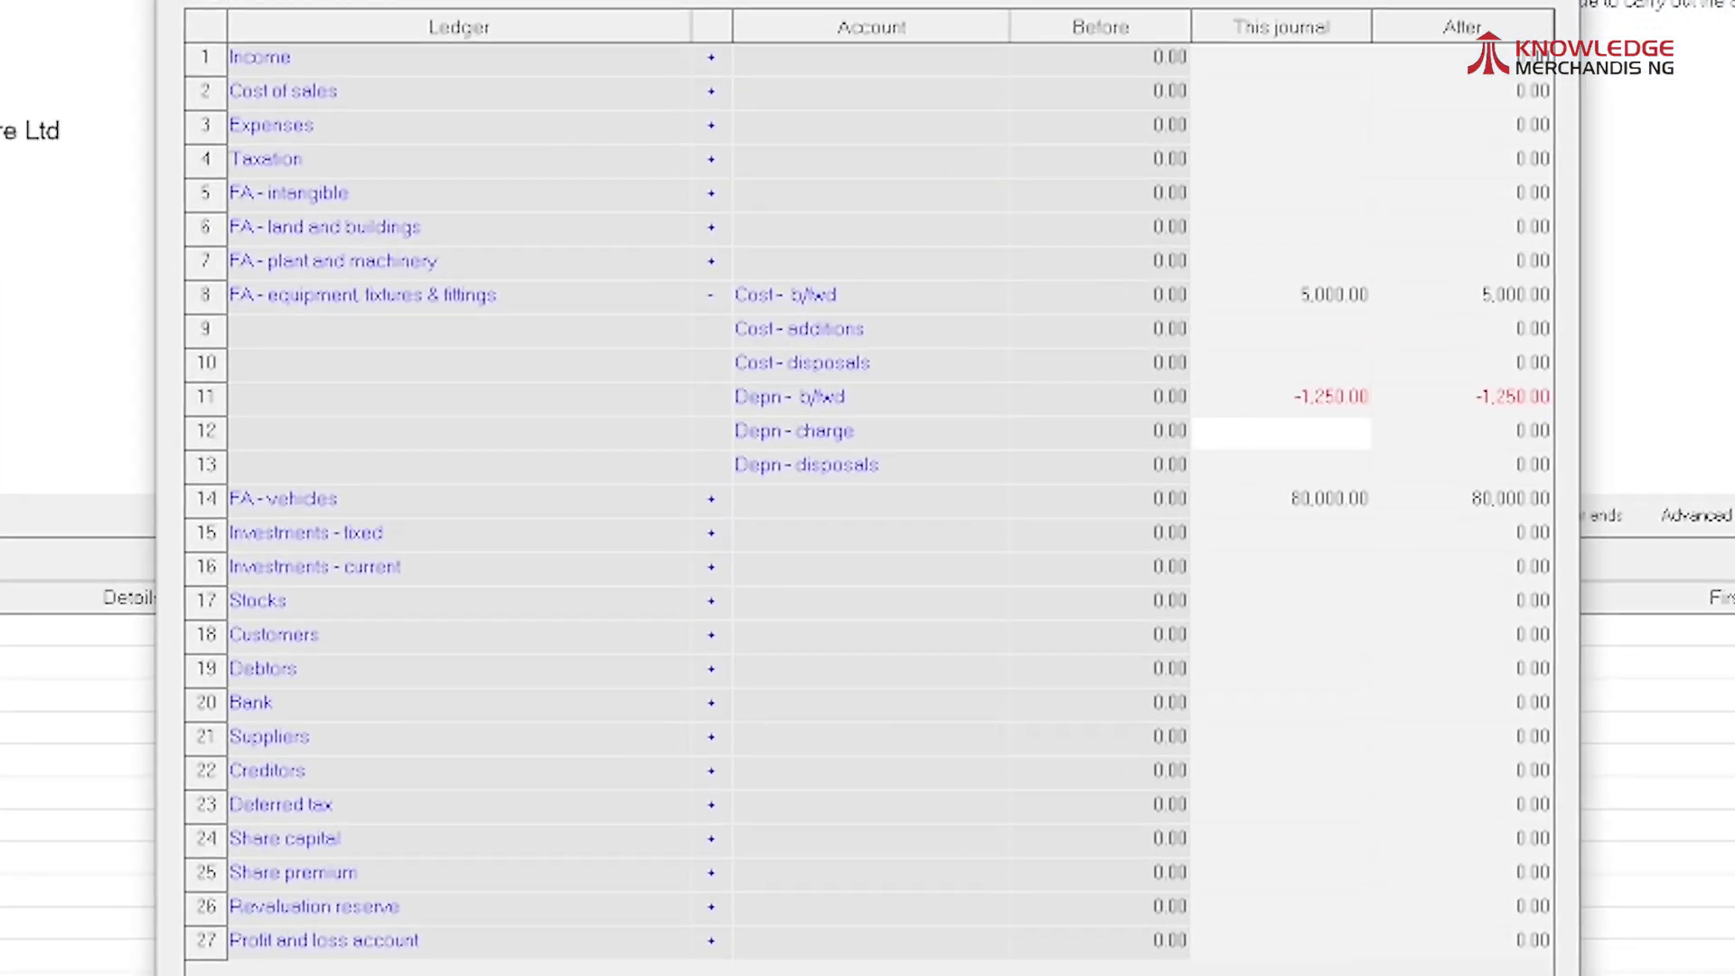
left_click(710, 295)
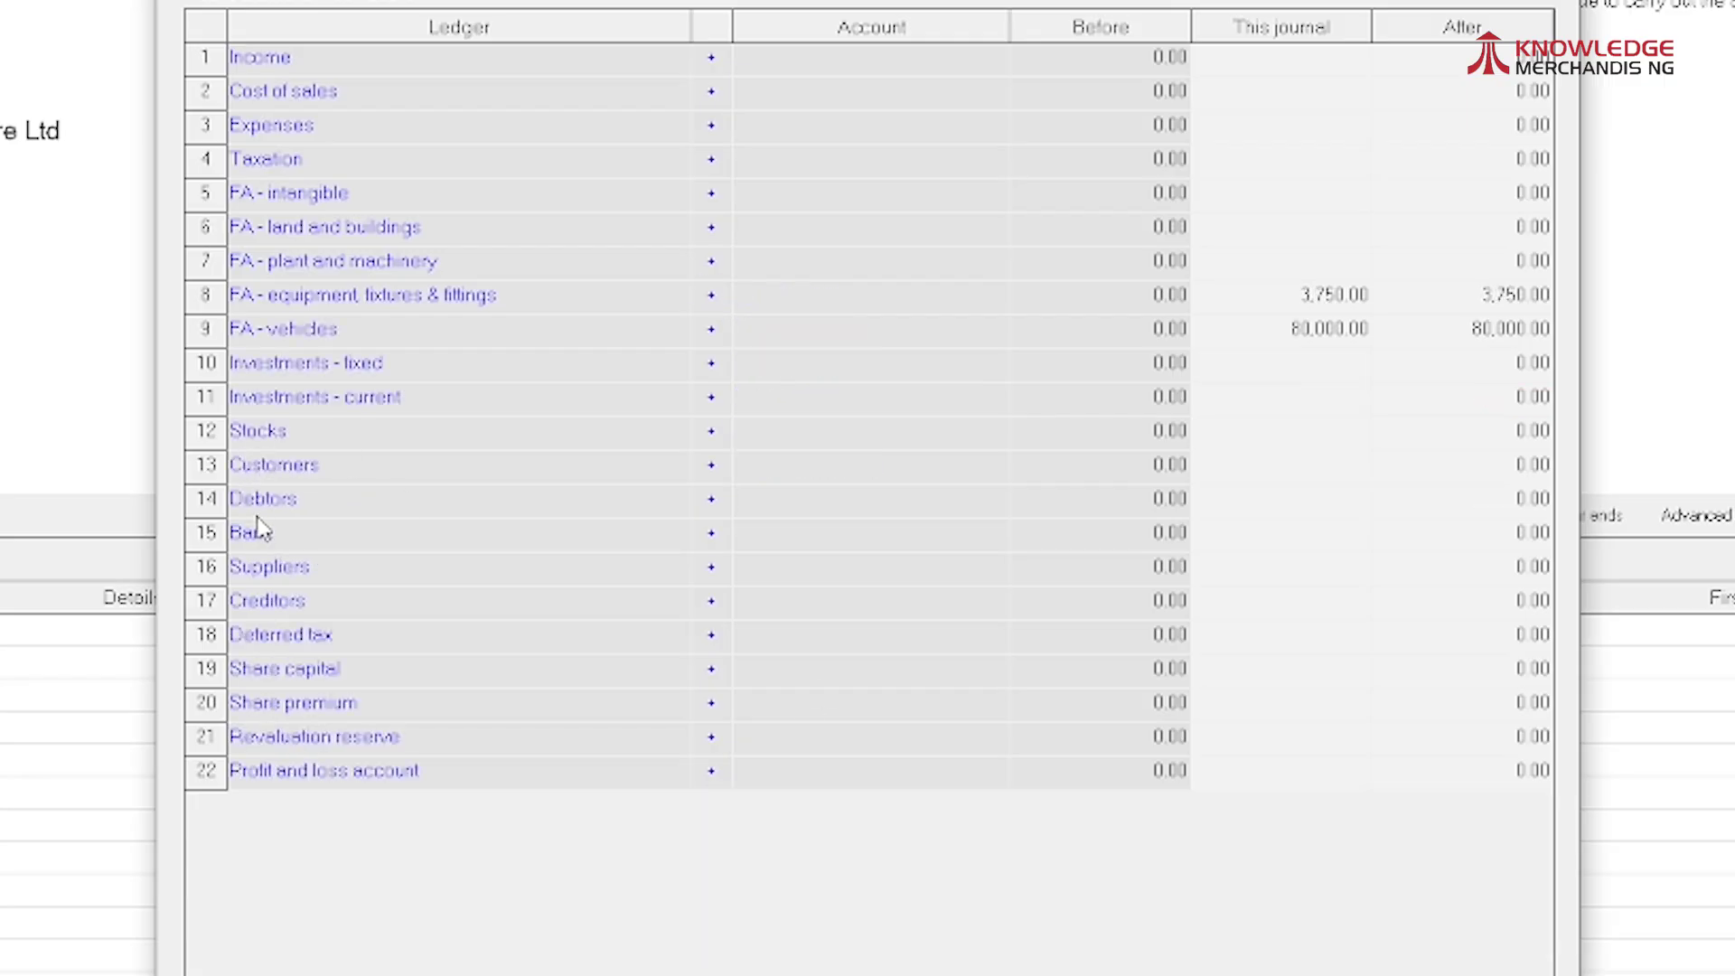
Step: Under the Bank ledger, enter 5,000.00 for the Current account and 100.00 for Petty cash
left_click(711, 532)
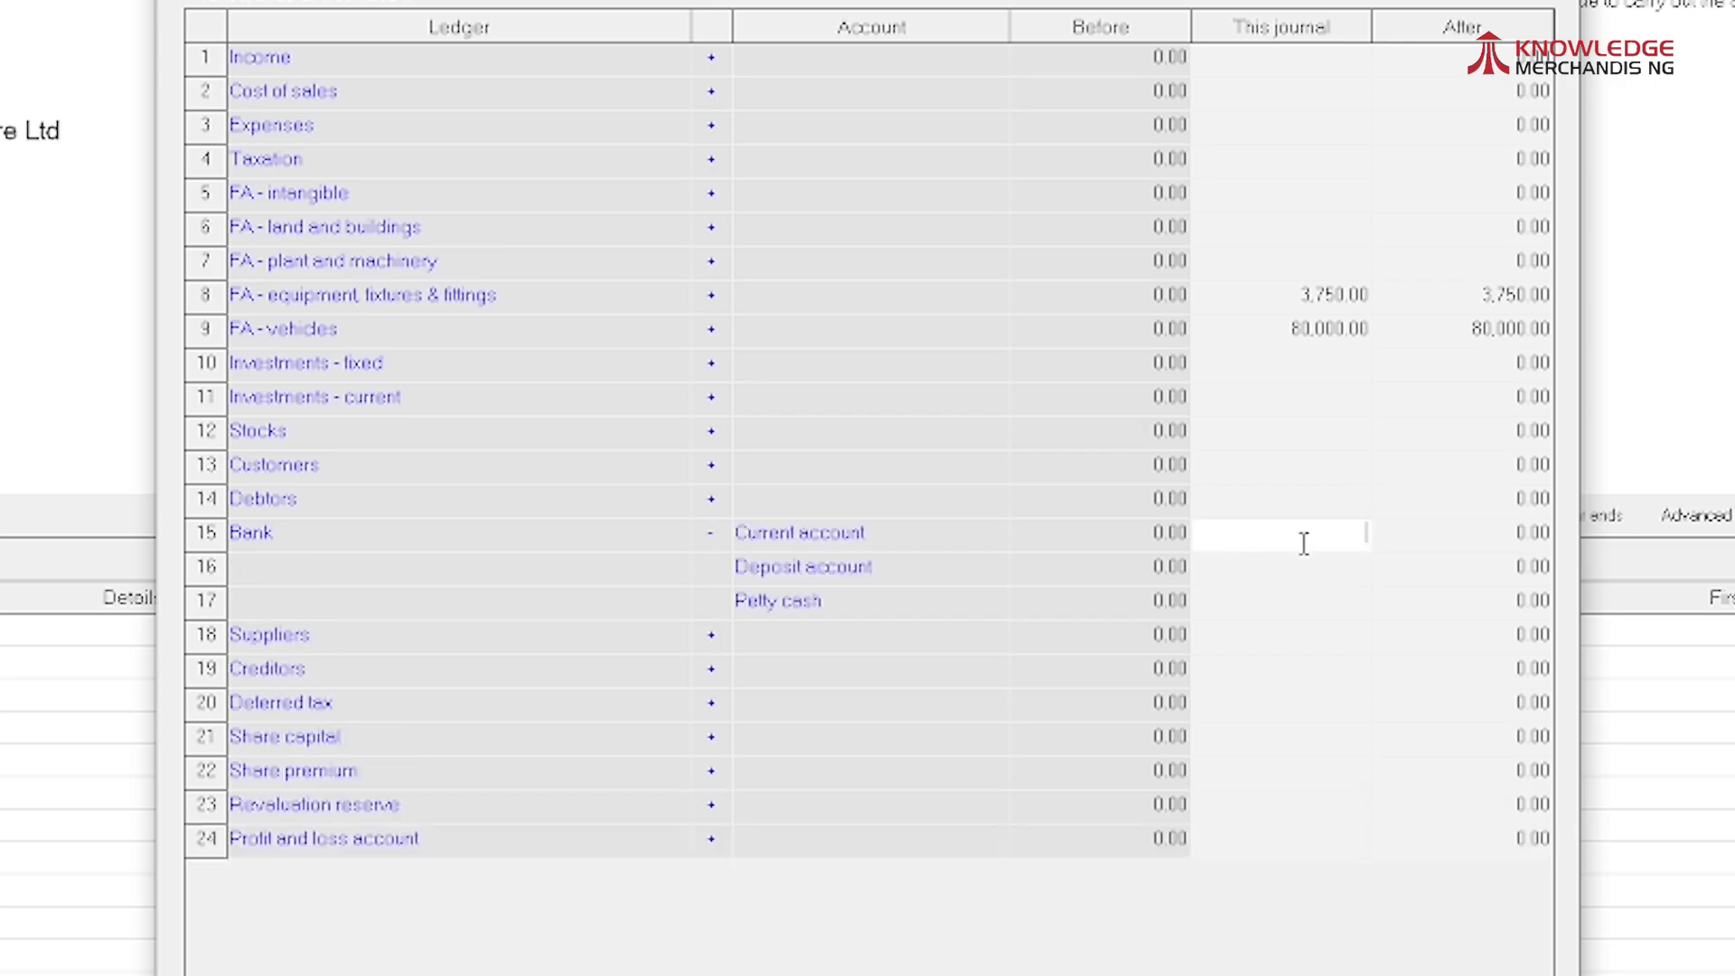
type("5,000.00")
key("Tab")
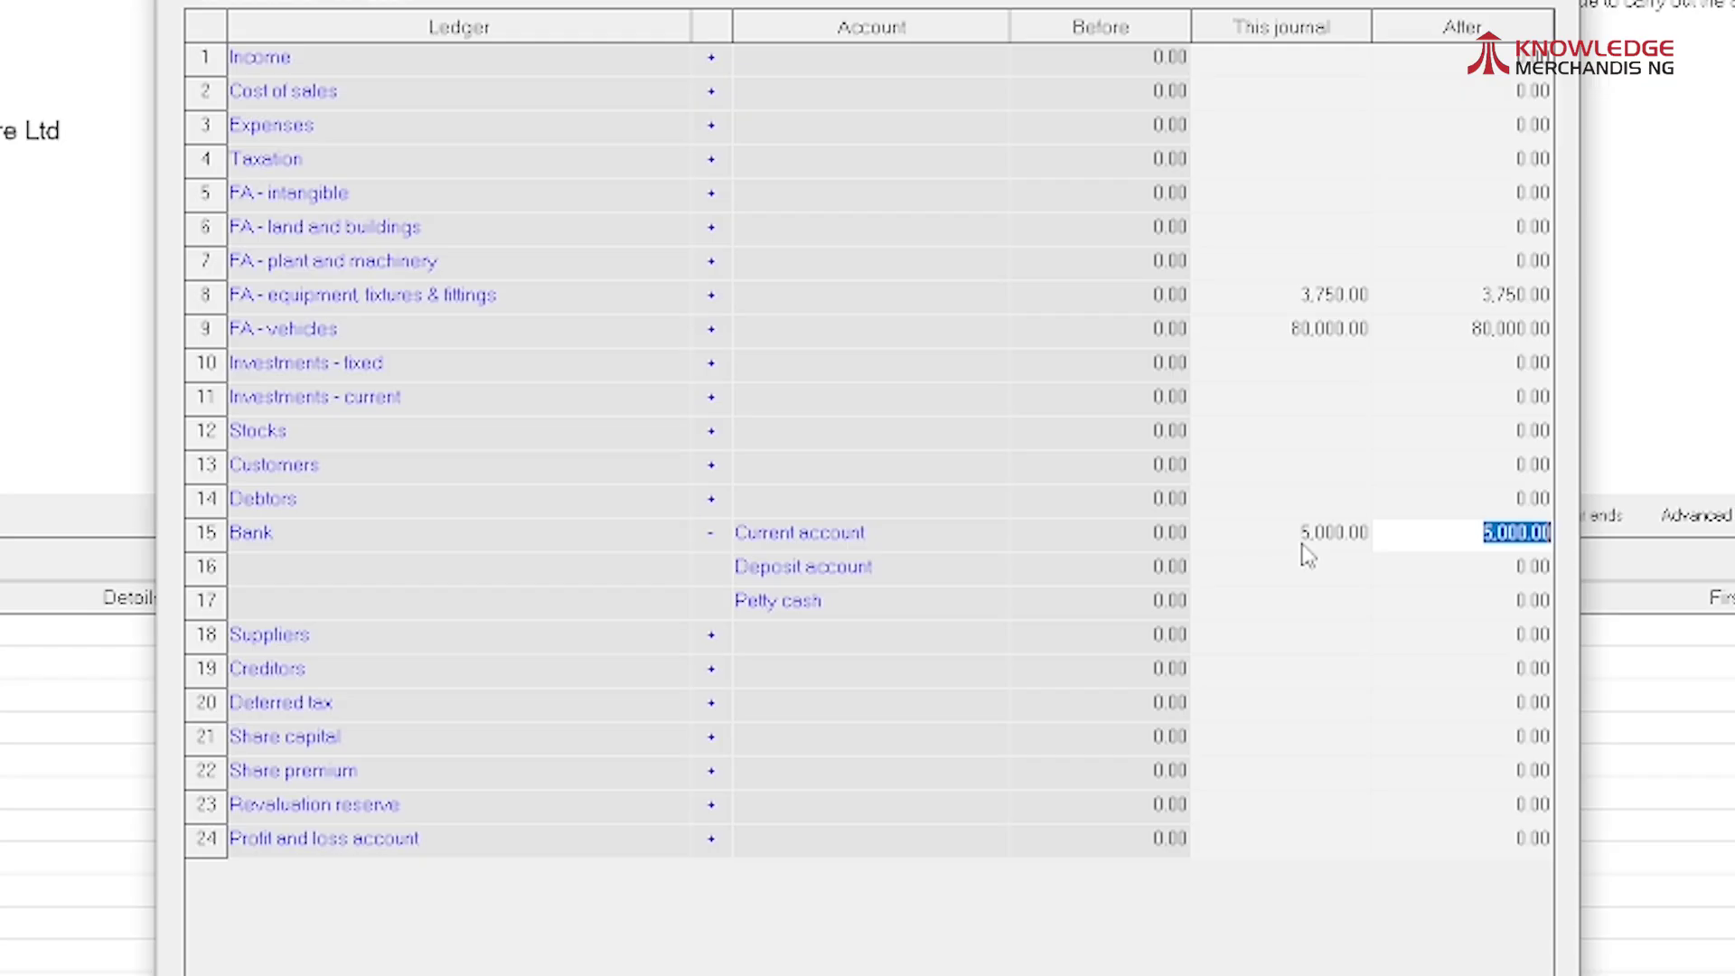
left_click(1234, 619)
type("10")
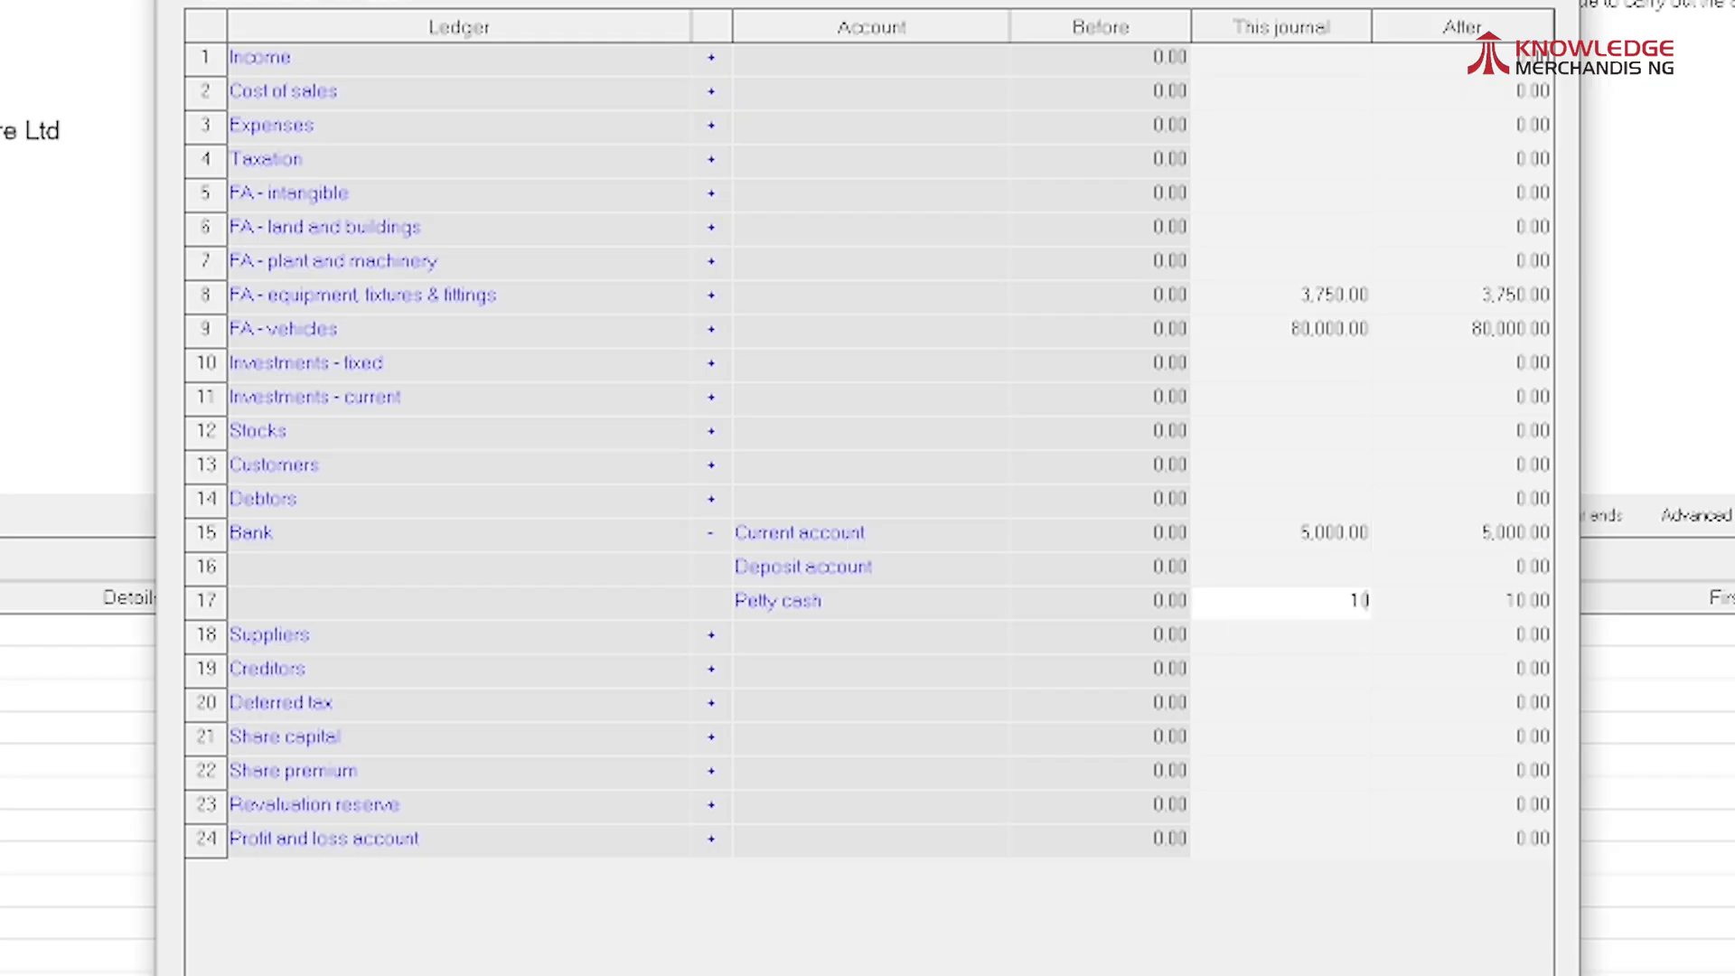
type("0")
key("Tab")
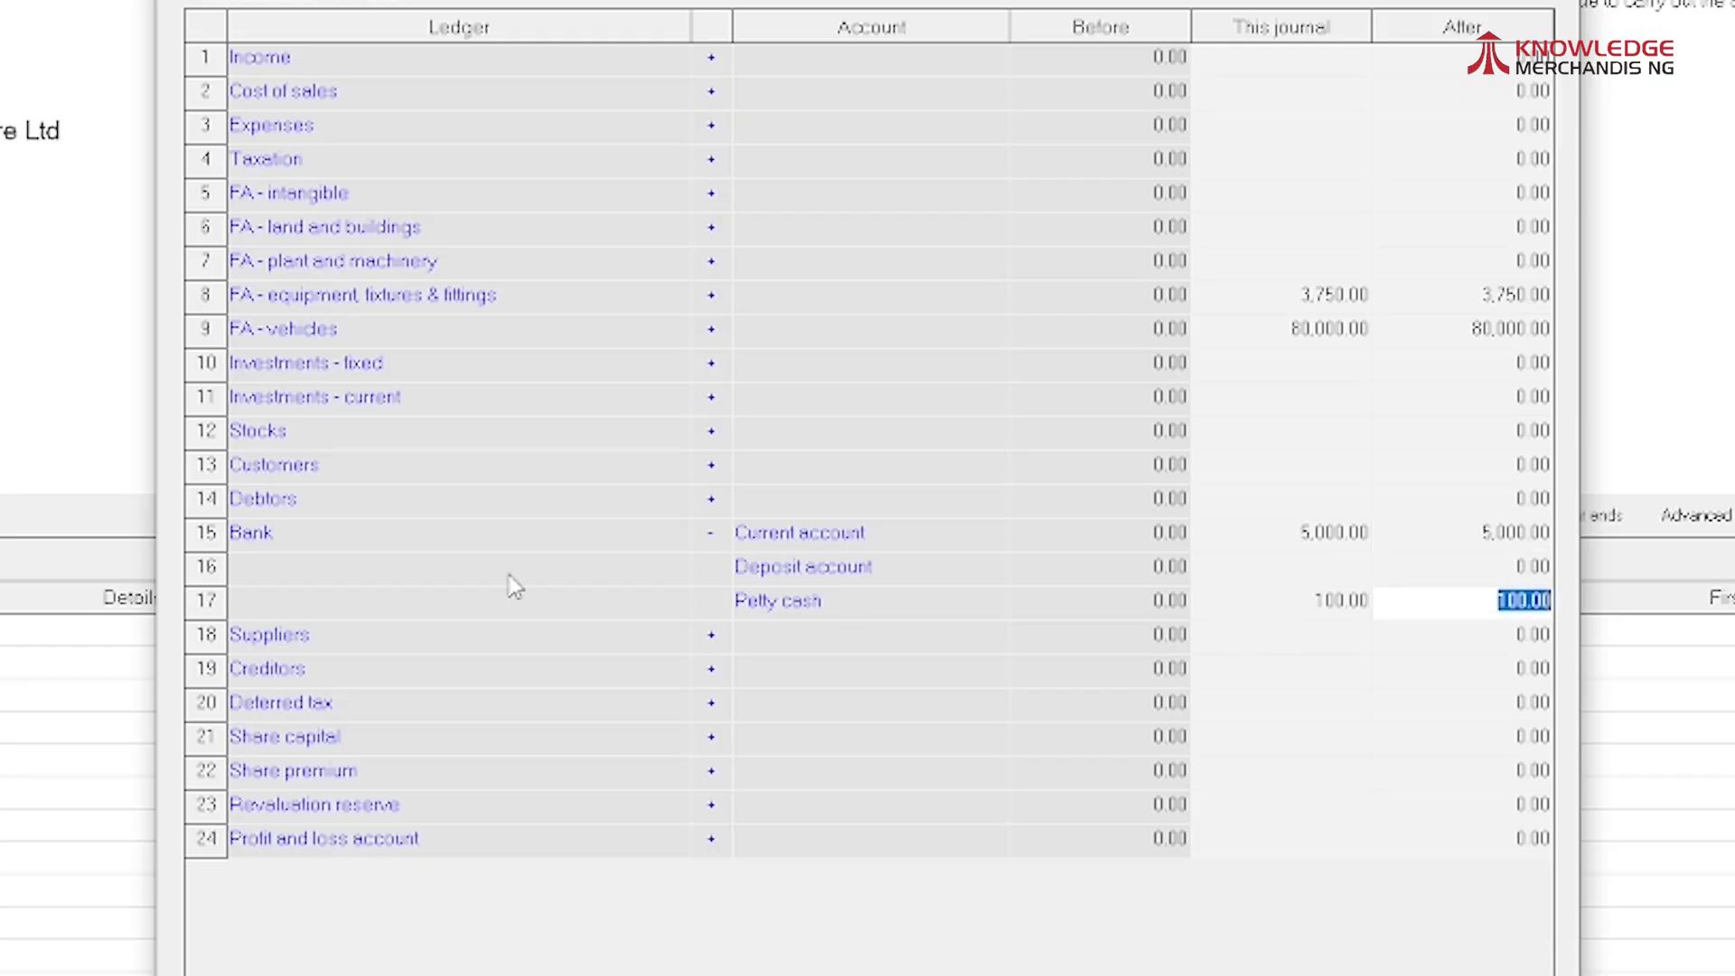
left_click(710, 533)
Step: Enter 1,200.00 for Trade debtors under the Debtors ledger, and collapse that ledger
left_click(711, 498)
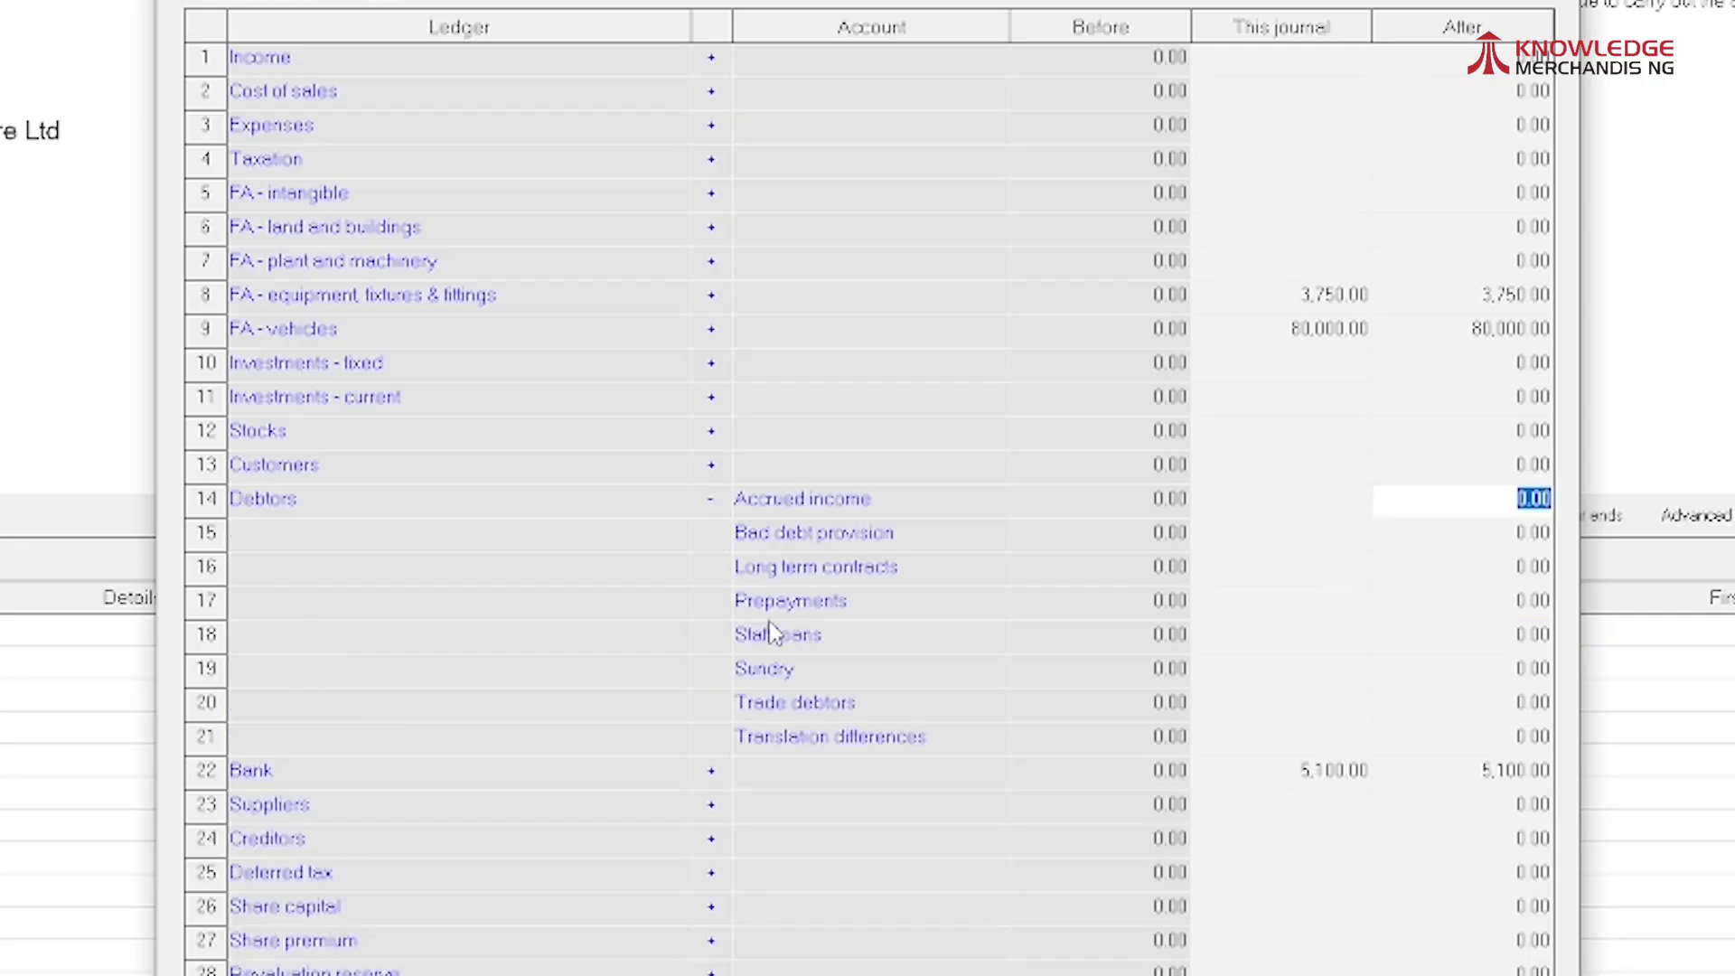
left_click(1229, 702)
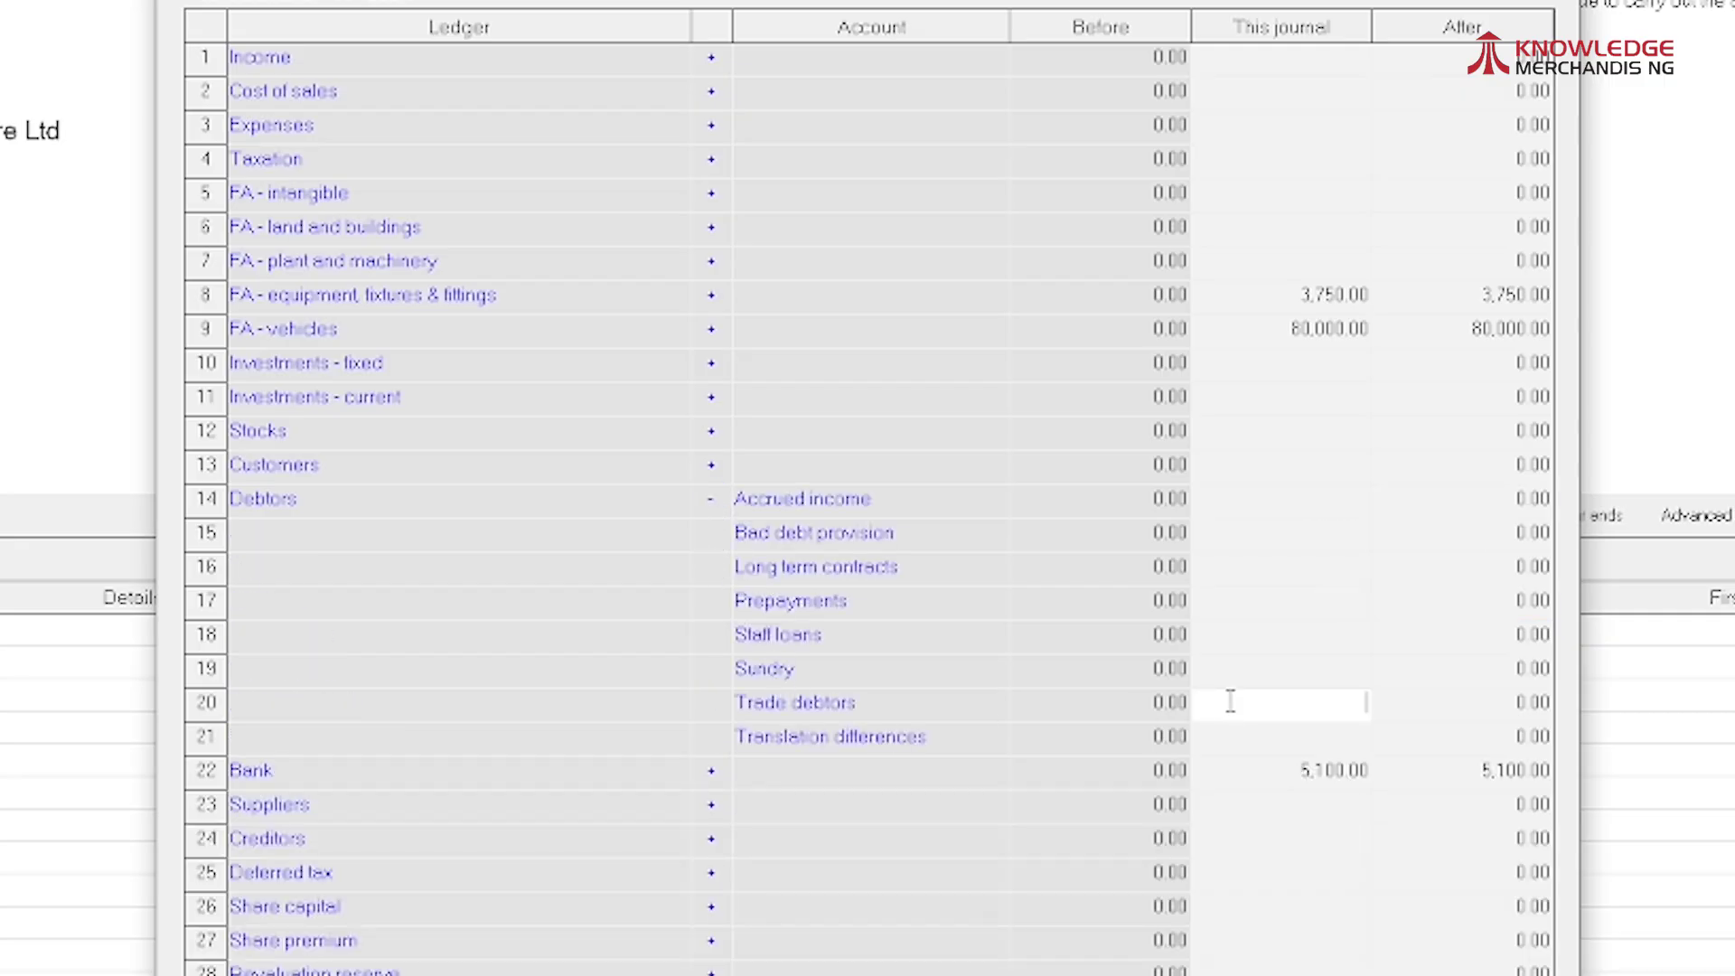
type("1,200")
key("Tab")
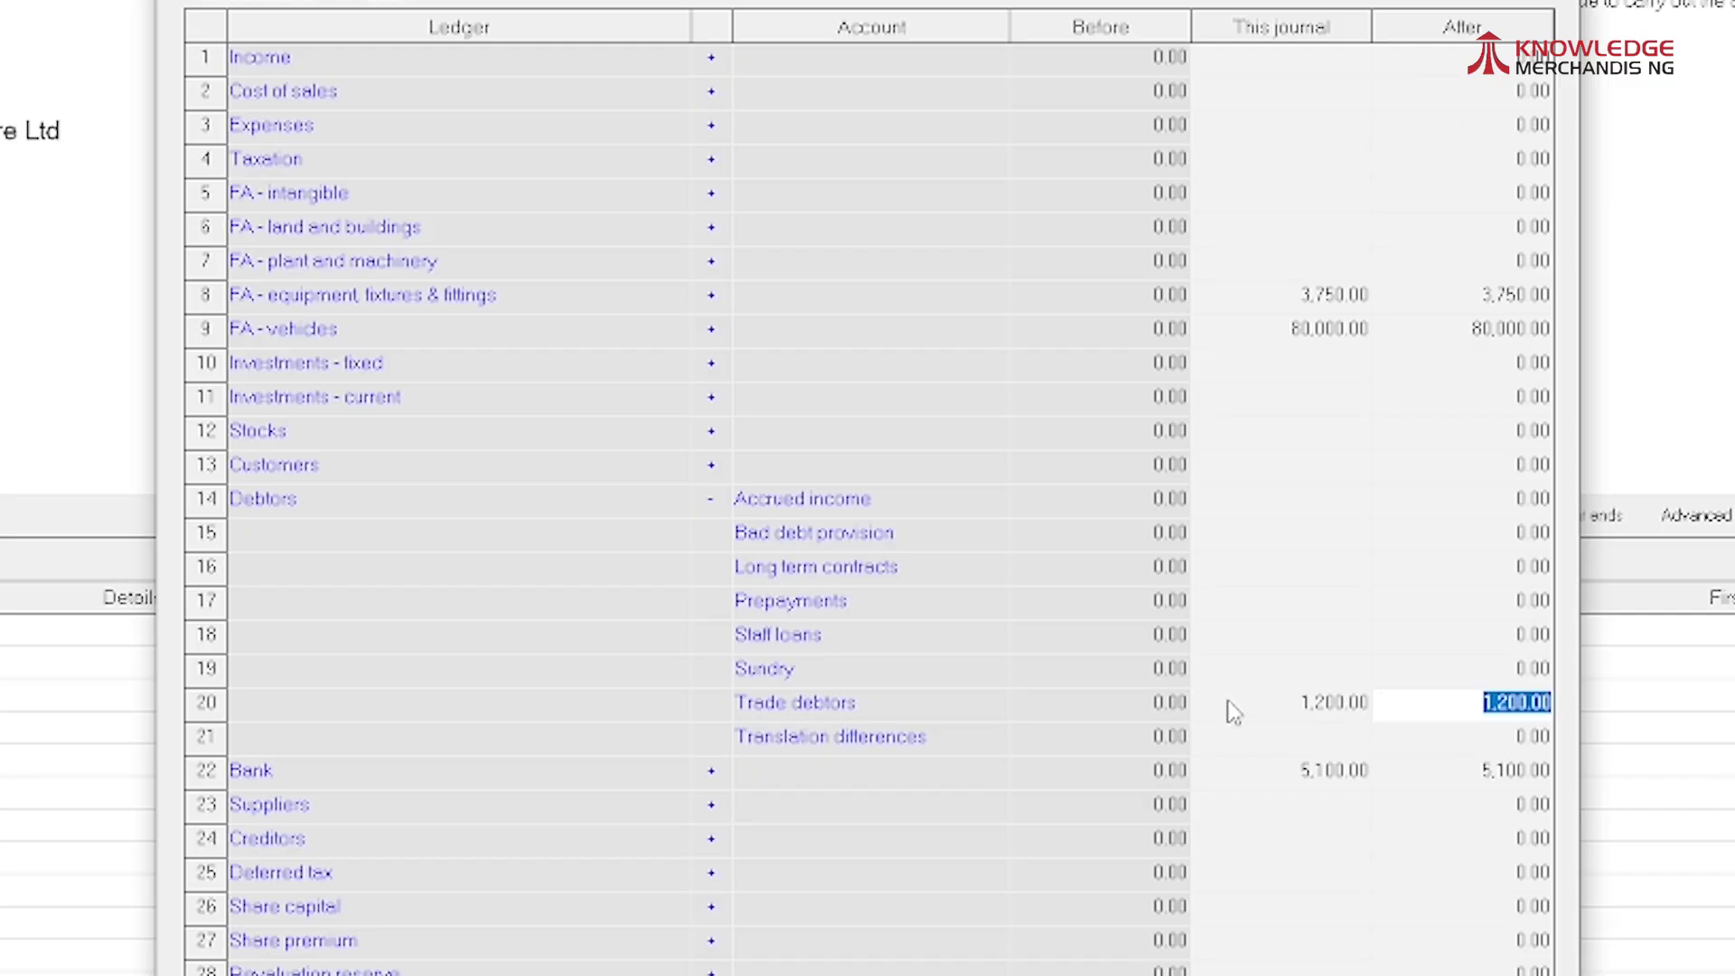
left_click(709, 506)
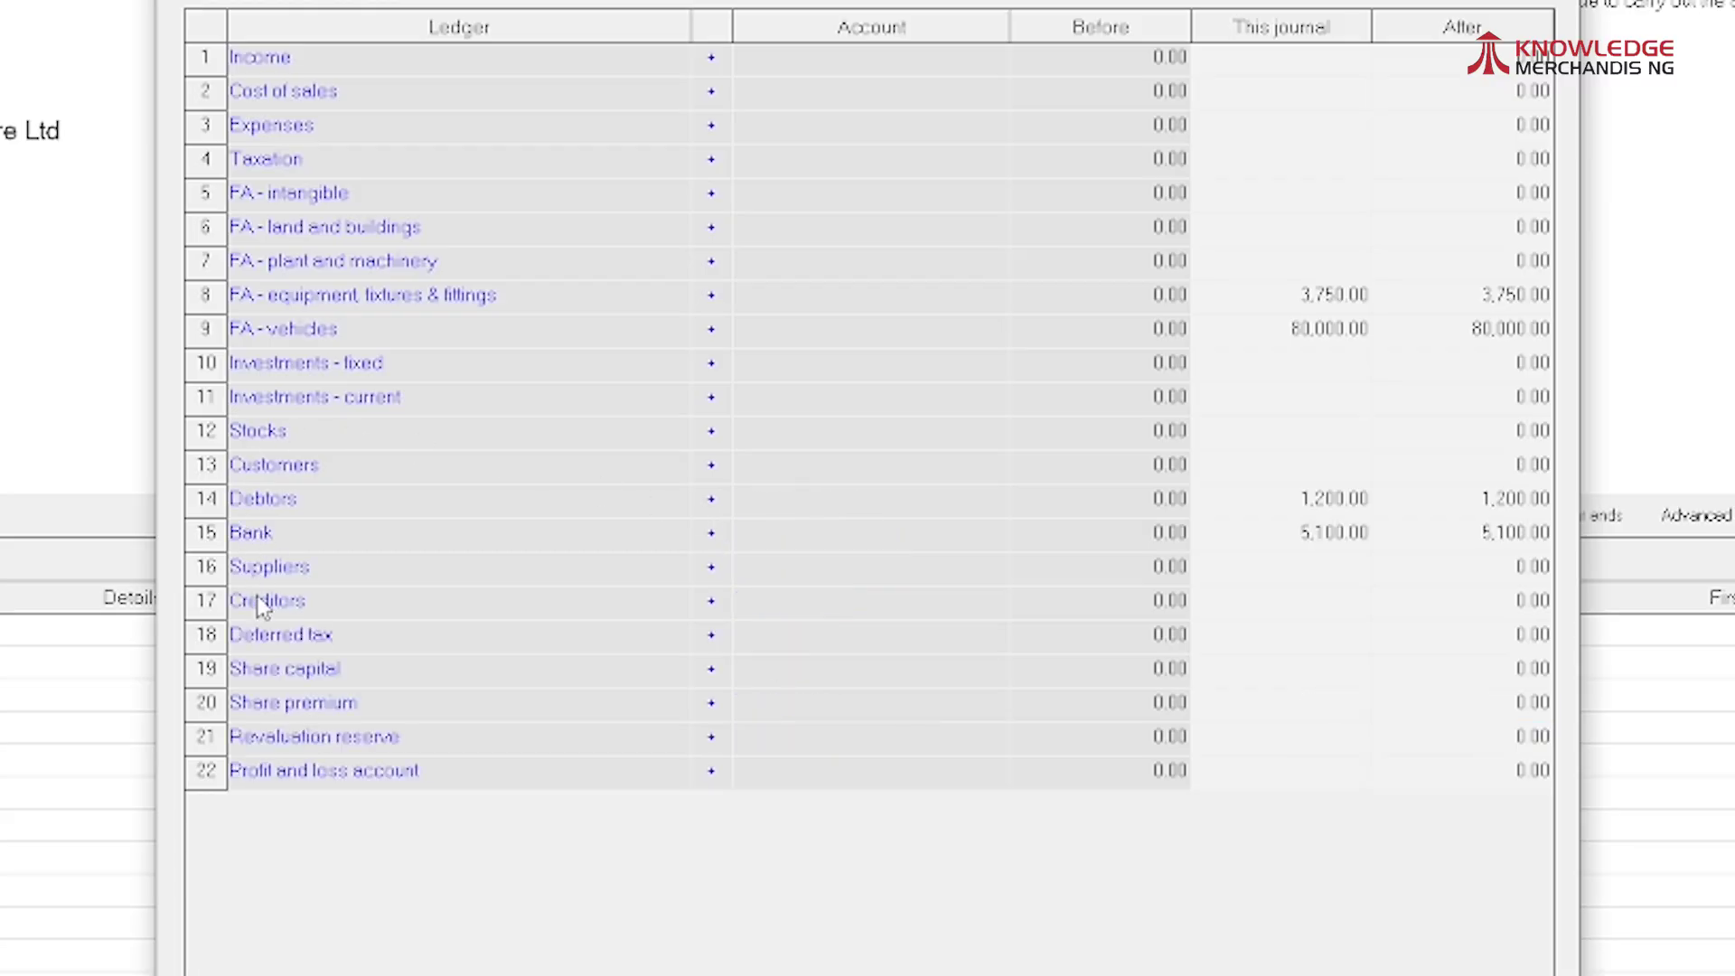
Step: Enter 2,500.00 in this journal for Trade creditors under the Creditors ledger
left_click(711, 600)
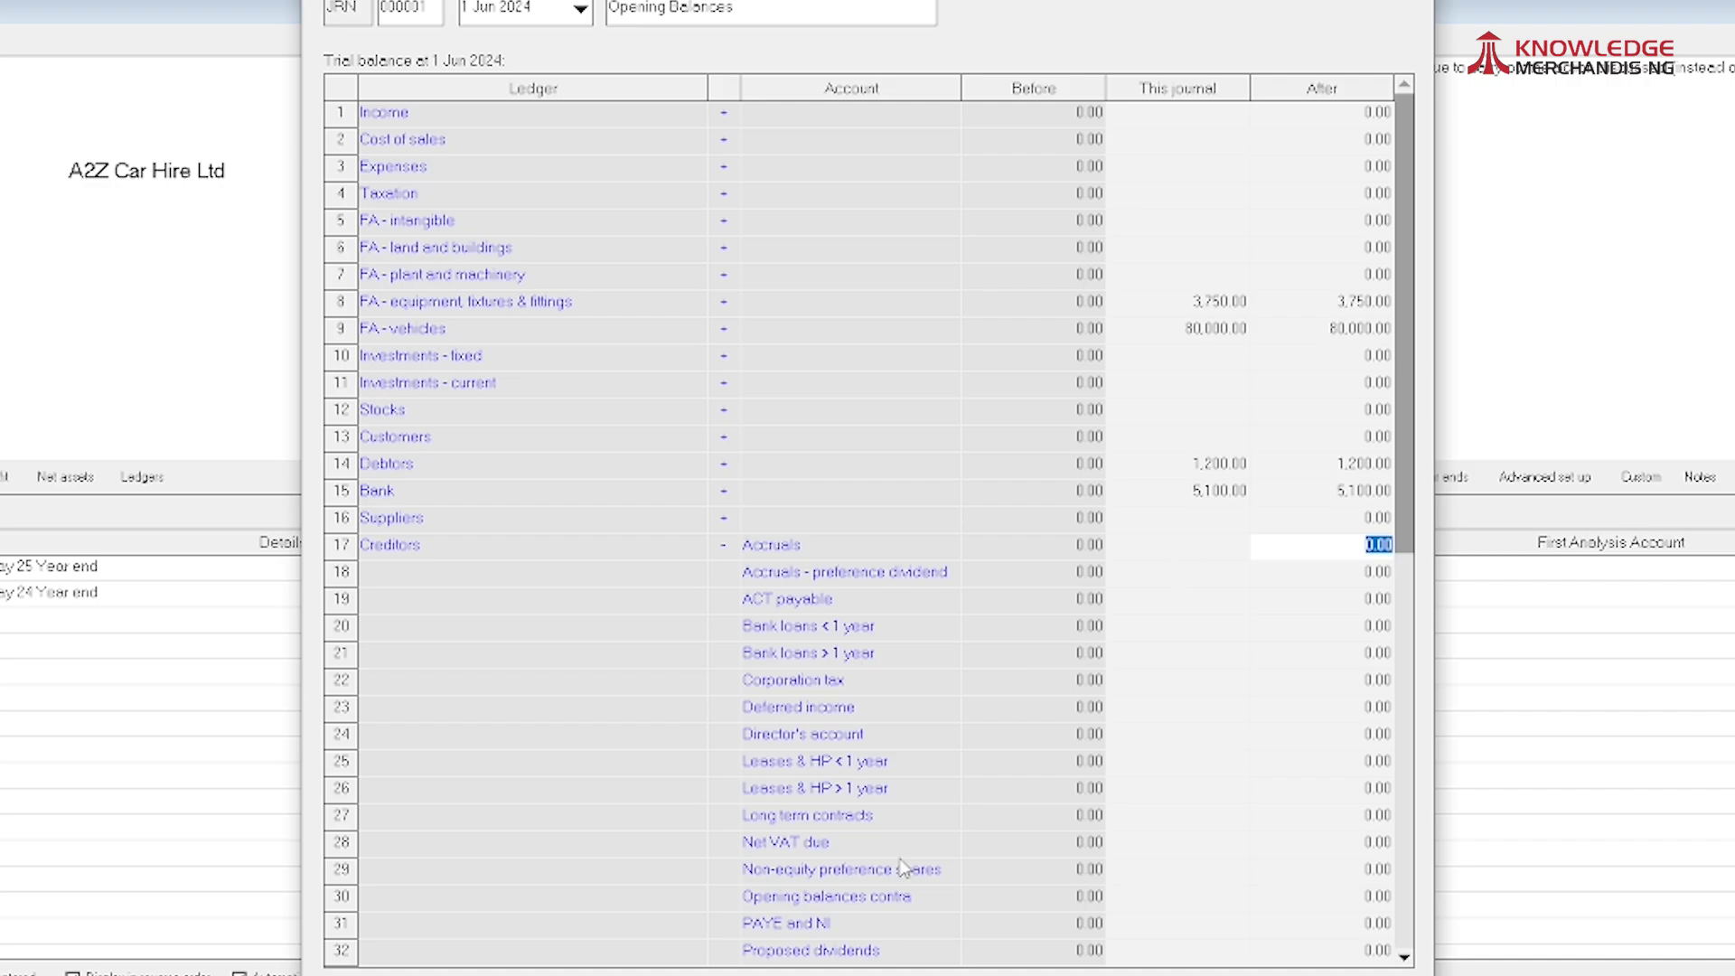
scroll(779, 828, "down", 4)
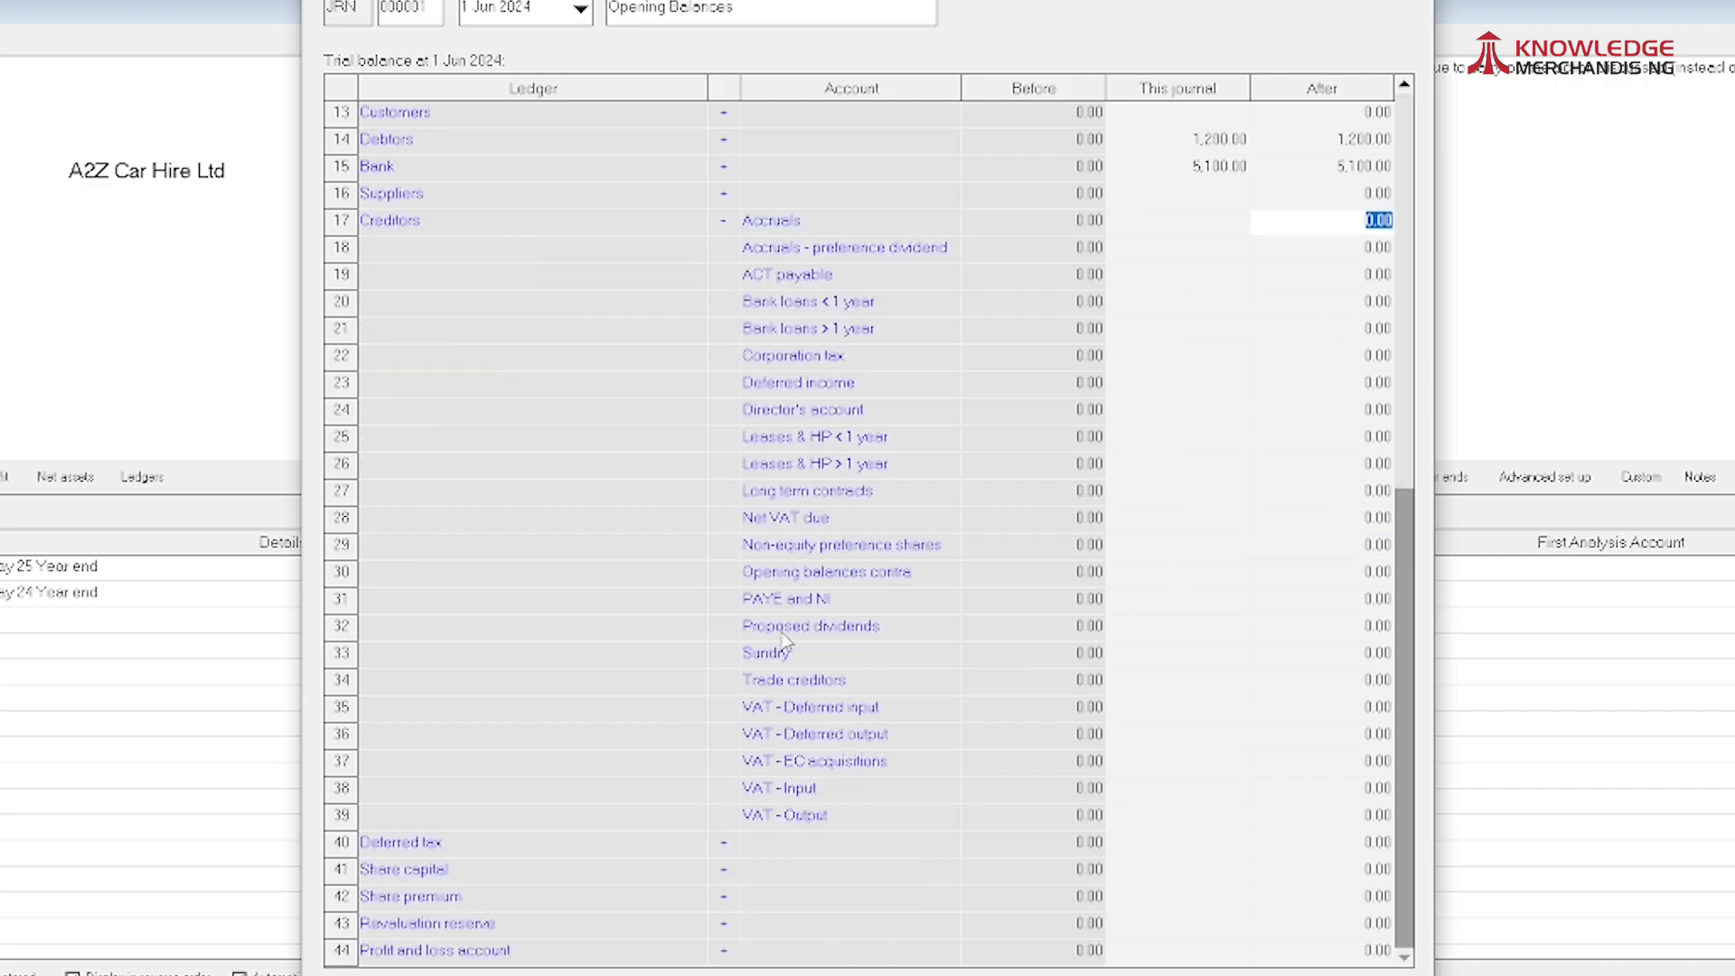
left_click(1138, 678)
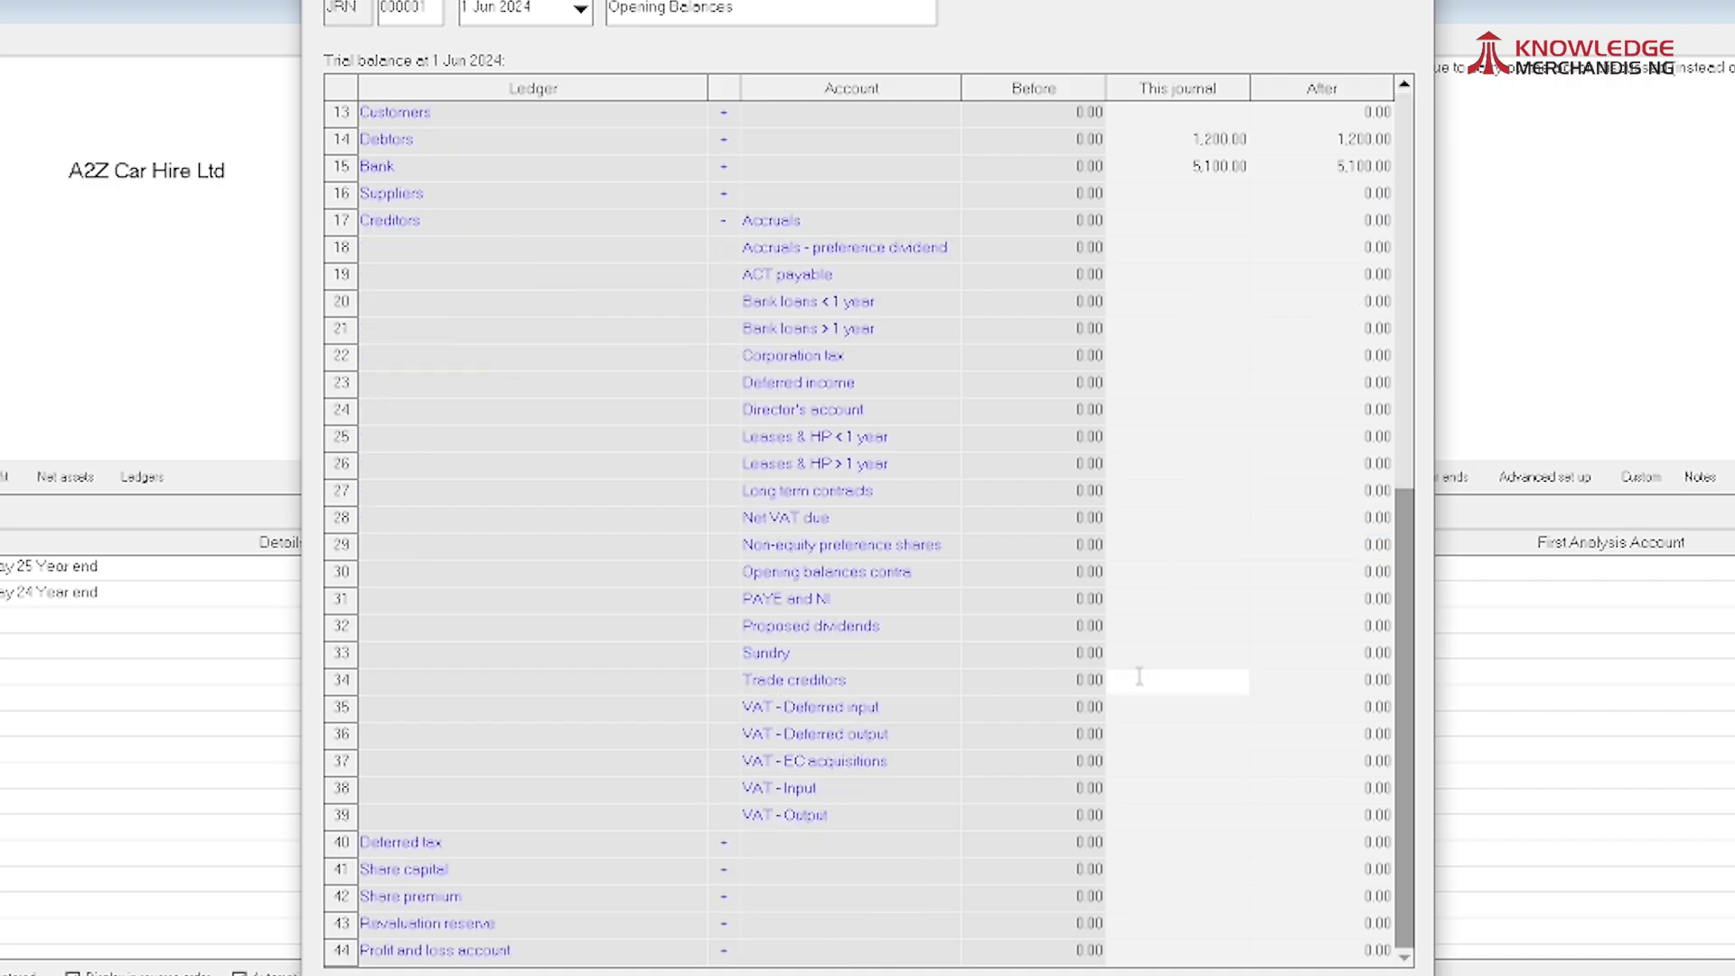
type("2,50")
type("0")
key("Tab")
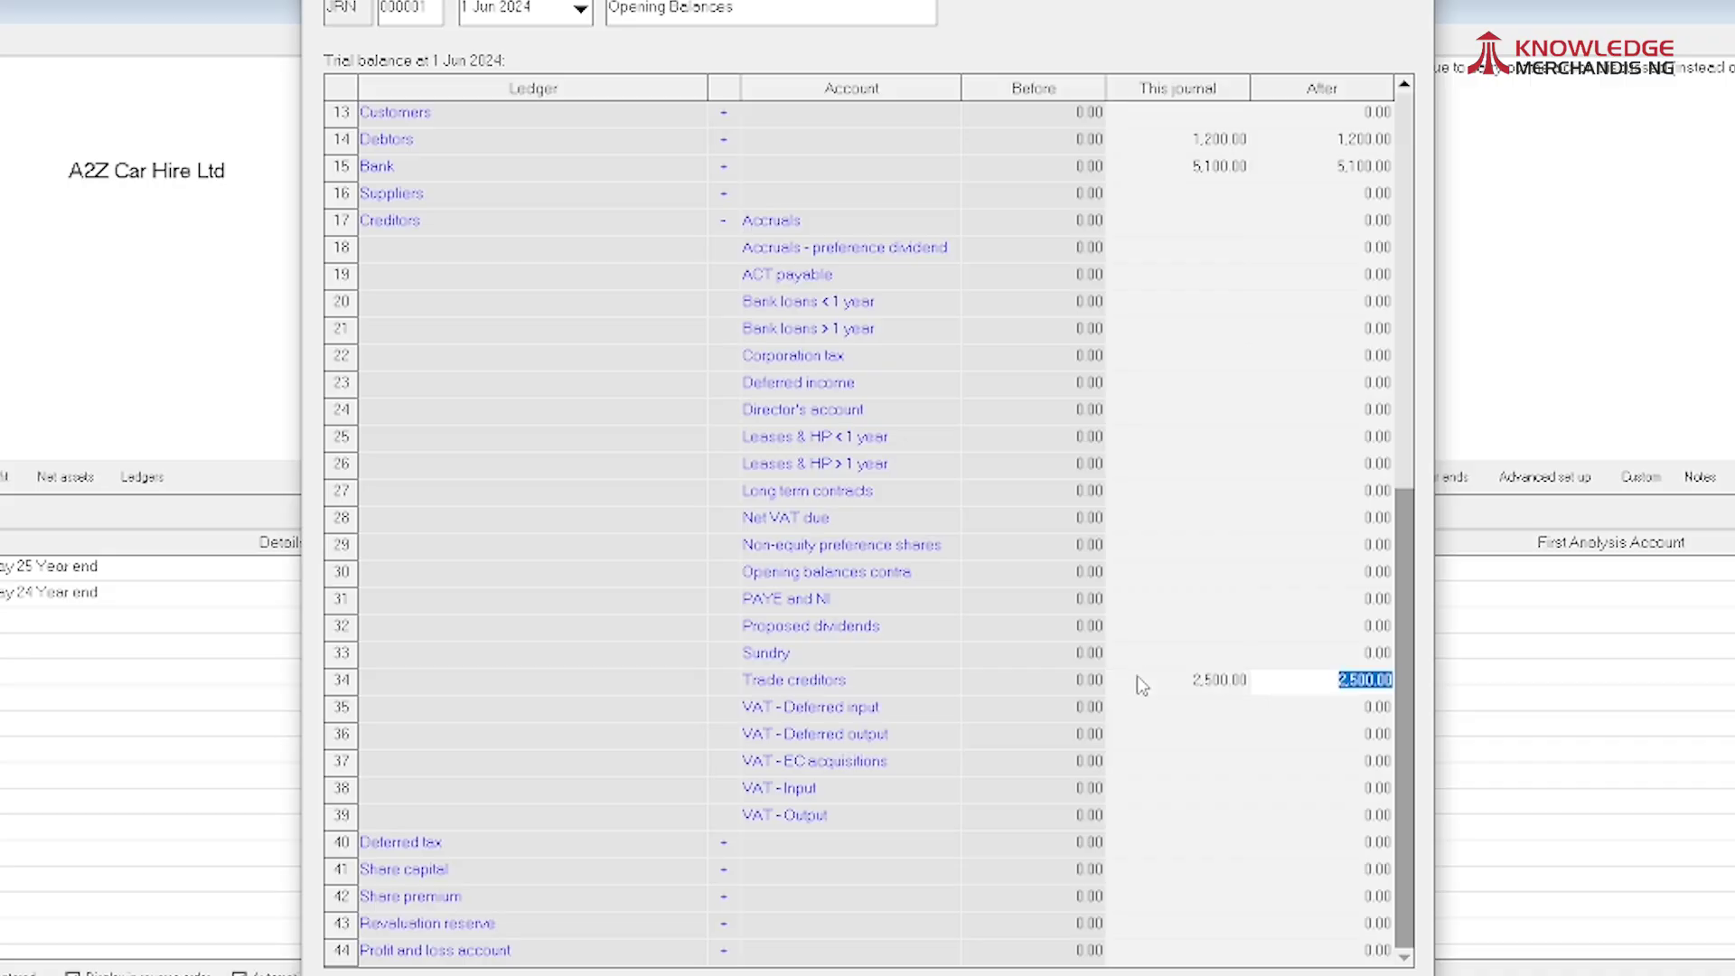
Step: Correct the Trade creditors amount in this journal to the credit value -2,500.00
left_click(1119, 519)
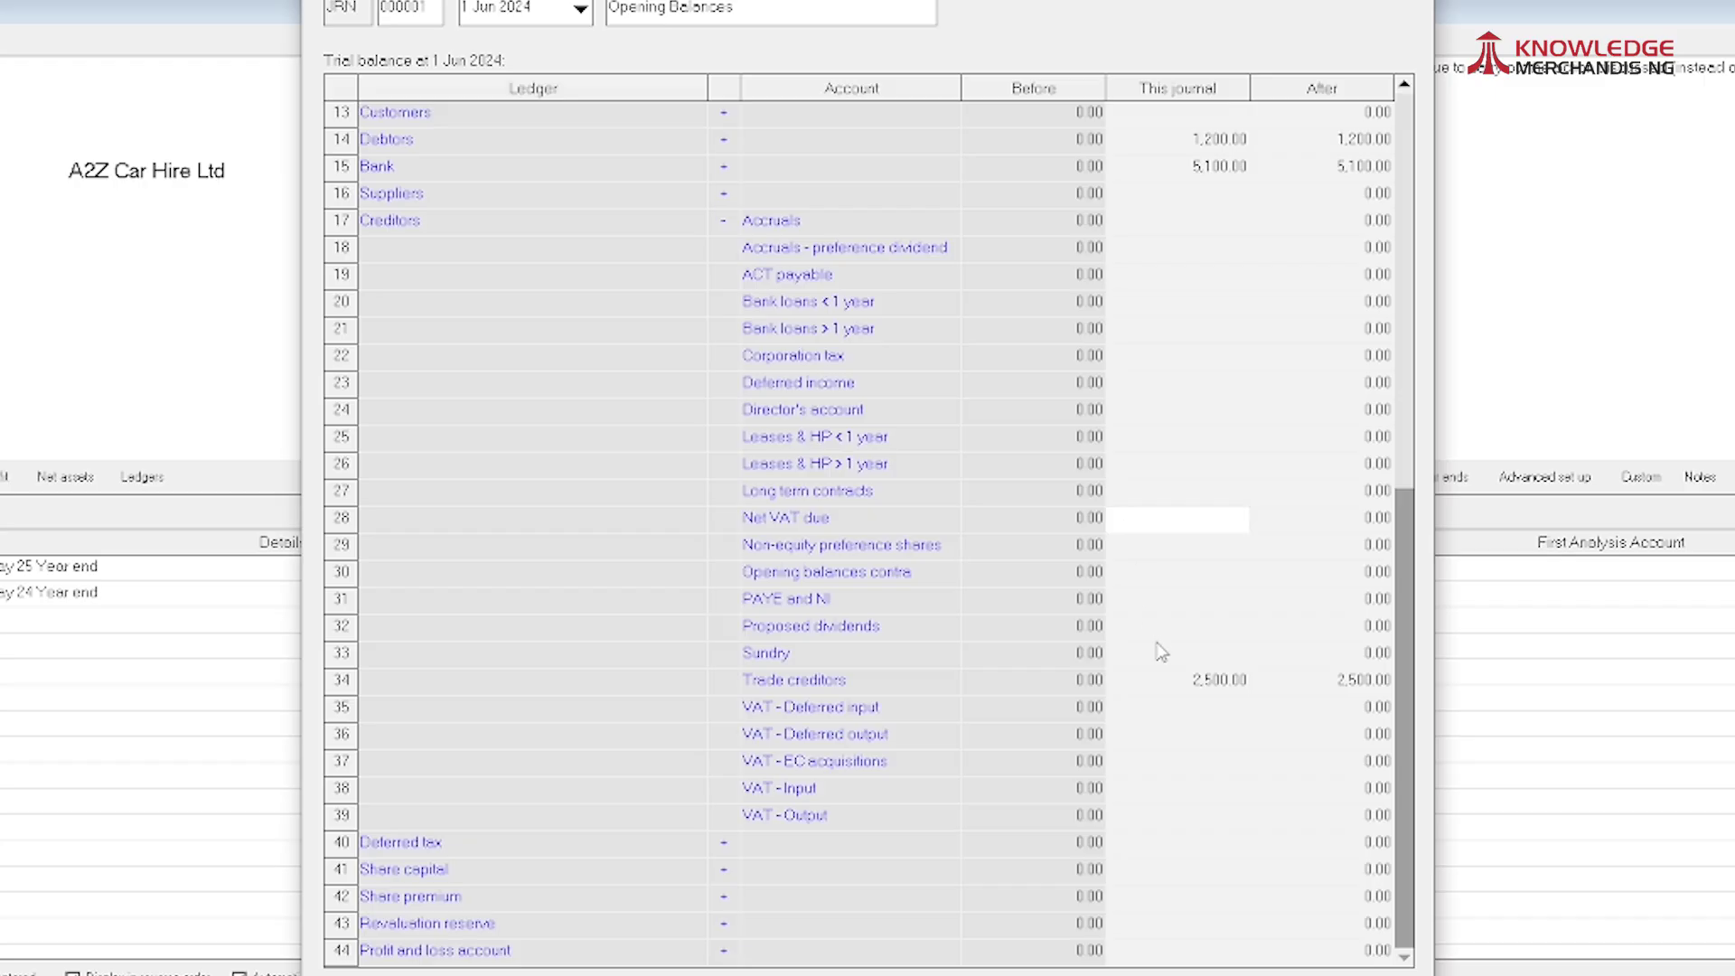
left_click(1165, 680)
left_click(1170, 681)
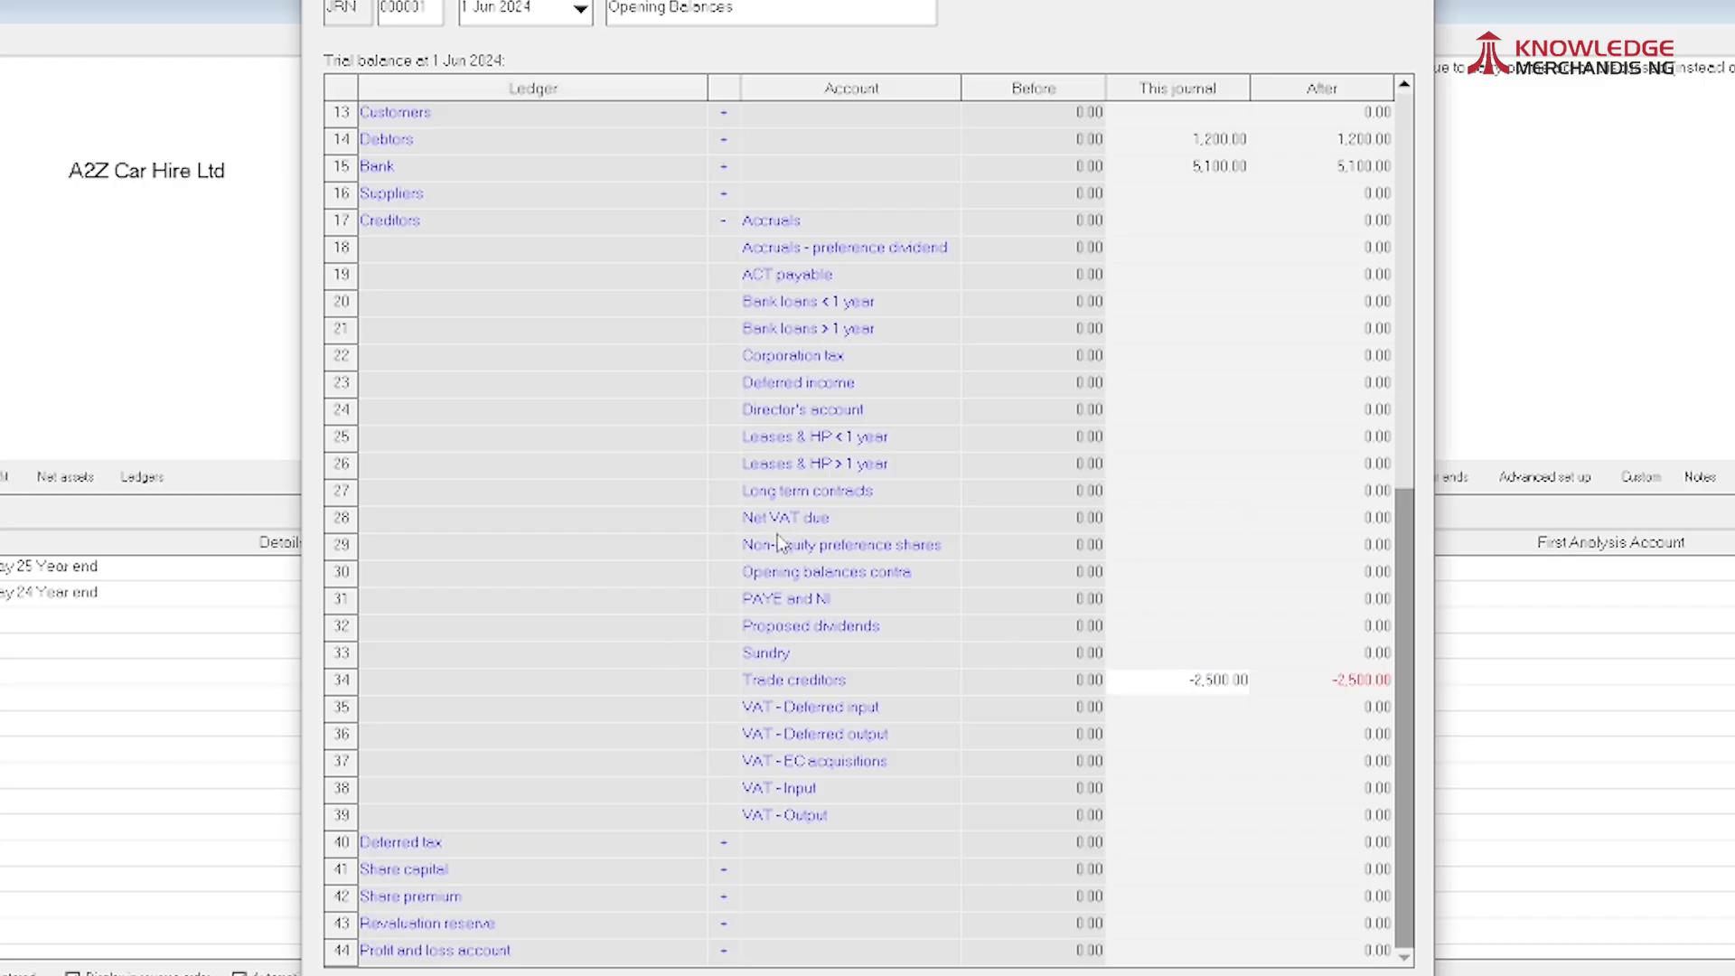
Step: Enter -4,500.00 in this journal for Net VAT due under the Creditors ledger
left_click(1131, 518)
type("-")
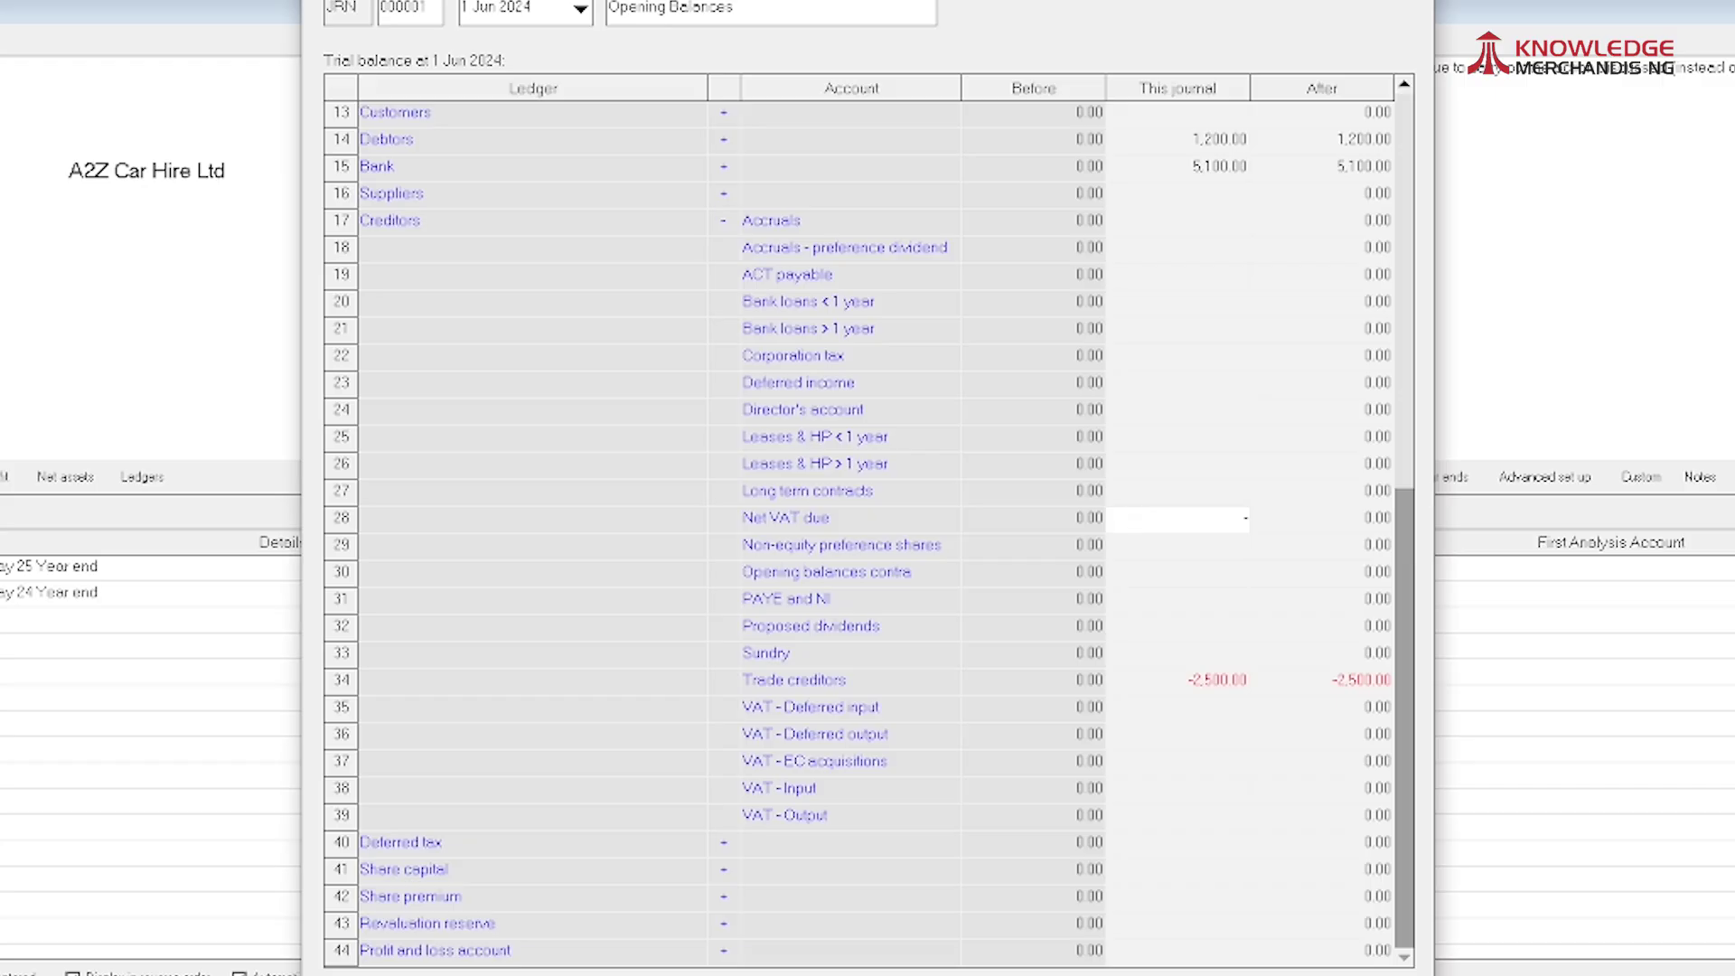
type("1,500")
key("Tab")
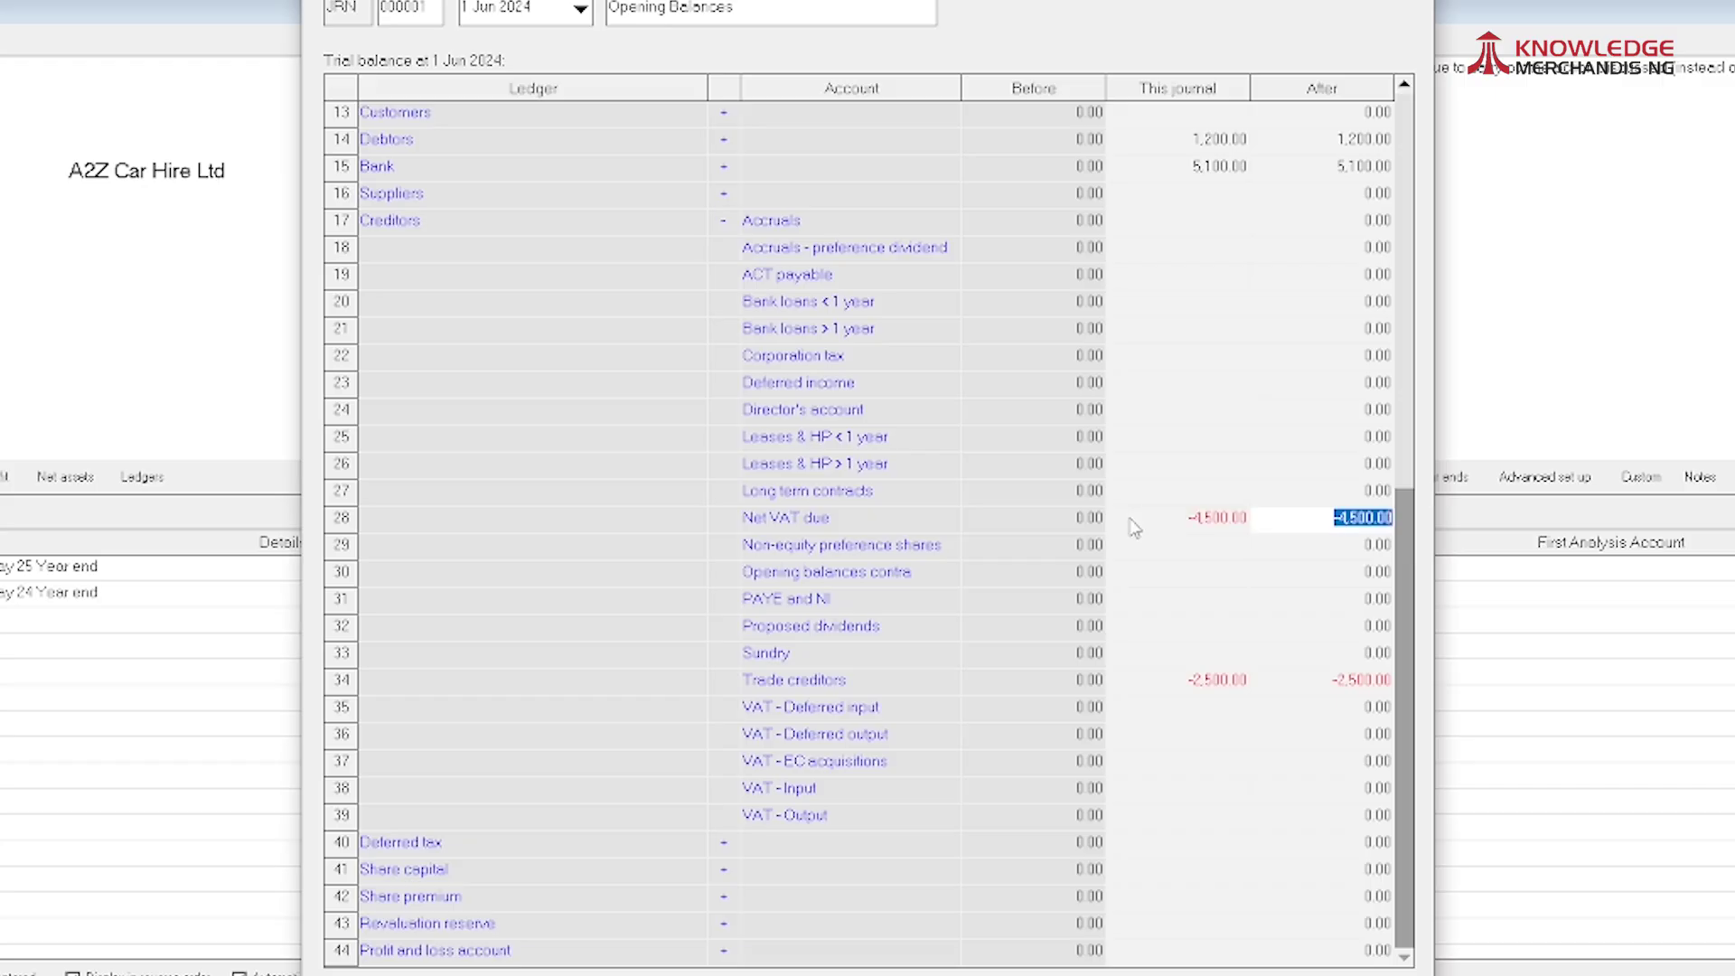
Step: Correct the Net VAT due amount in this journal to -450.00, and collapse the Creditors ledger
left_click(1208, 527)
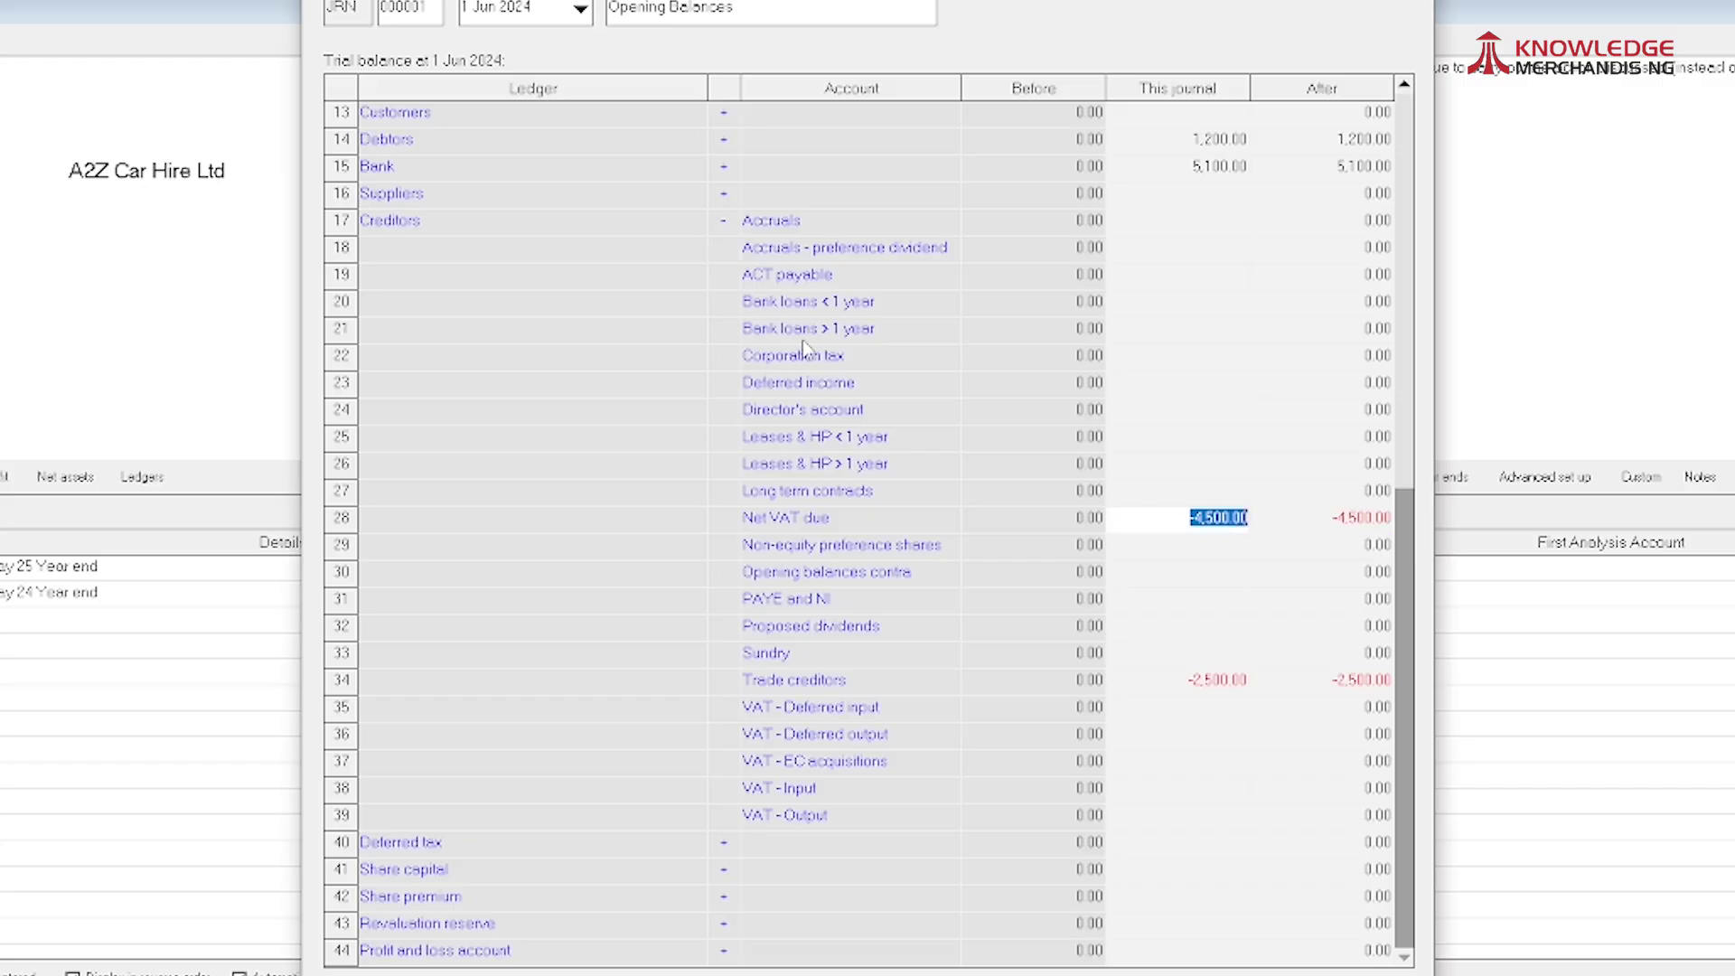
key("BackSpace")
type("4580")
key("BackSpace")
key("BackSpace")
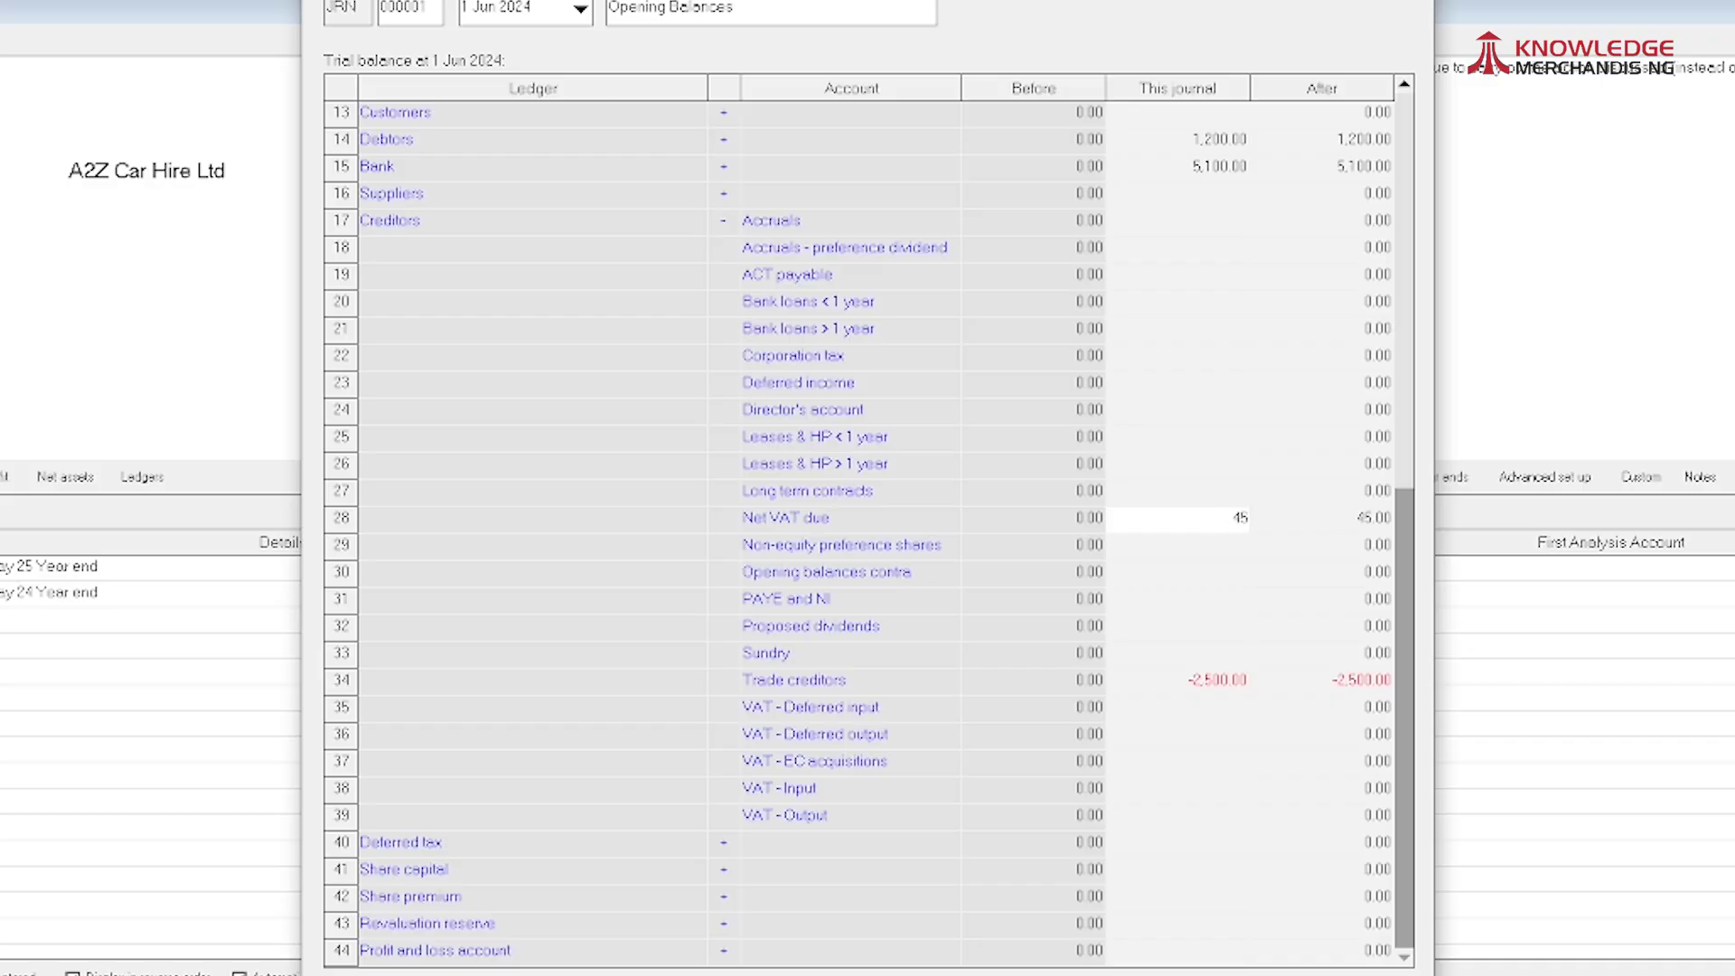
type("0")
key("Tab")
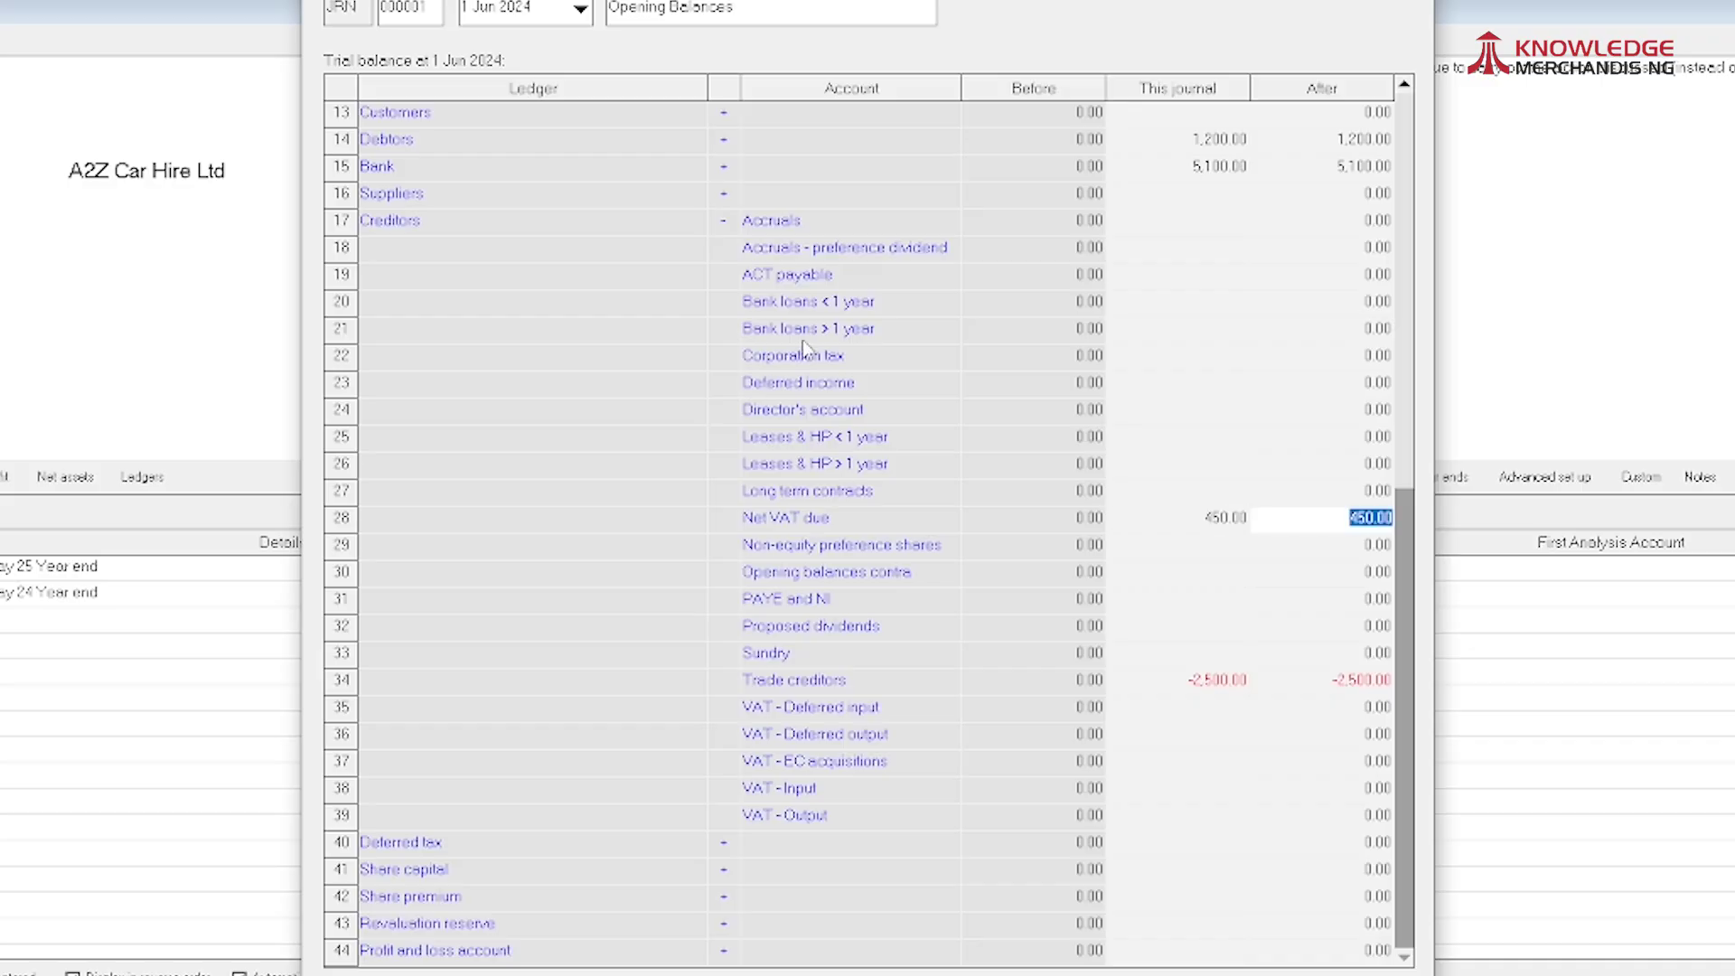
left_click(1154, 516)
left_click(1164, 514)
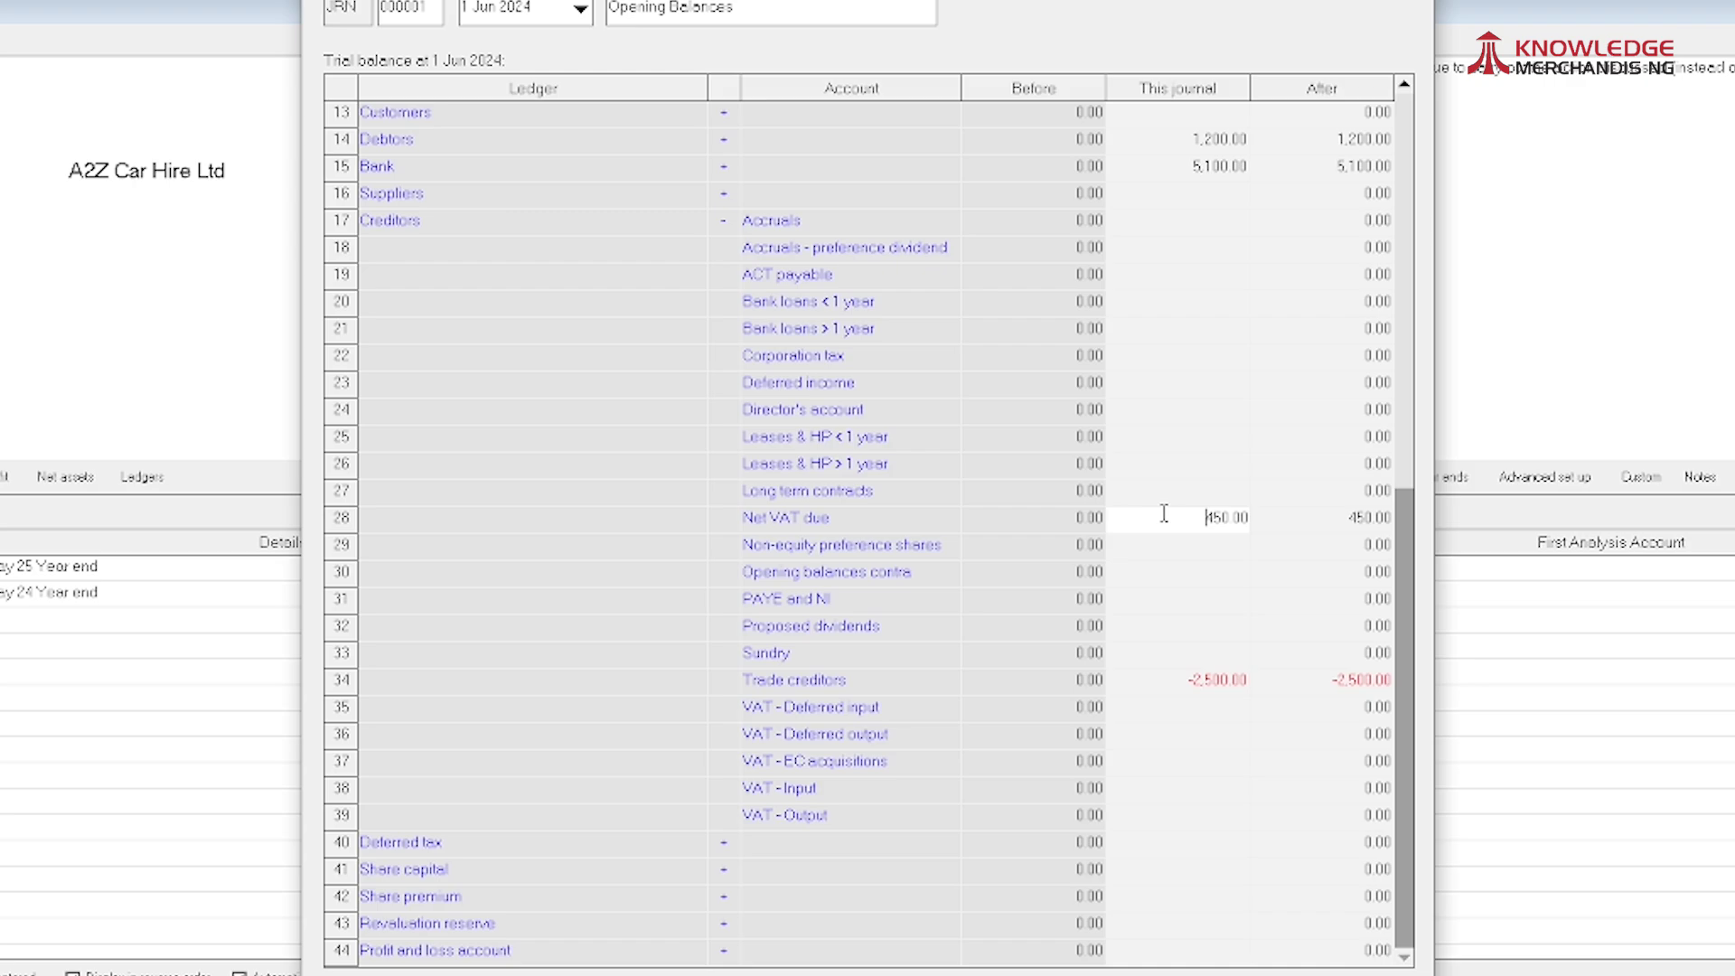
type("-")
key("Tab")
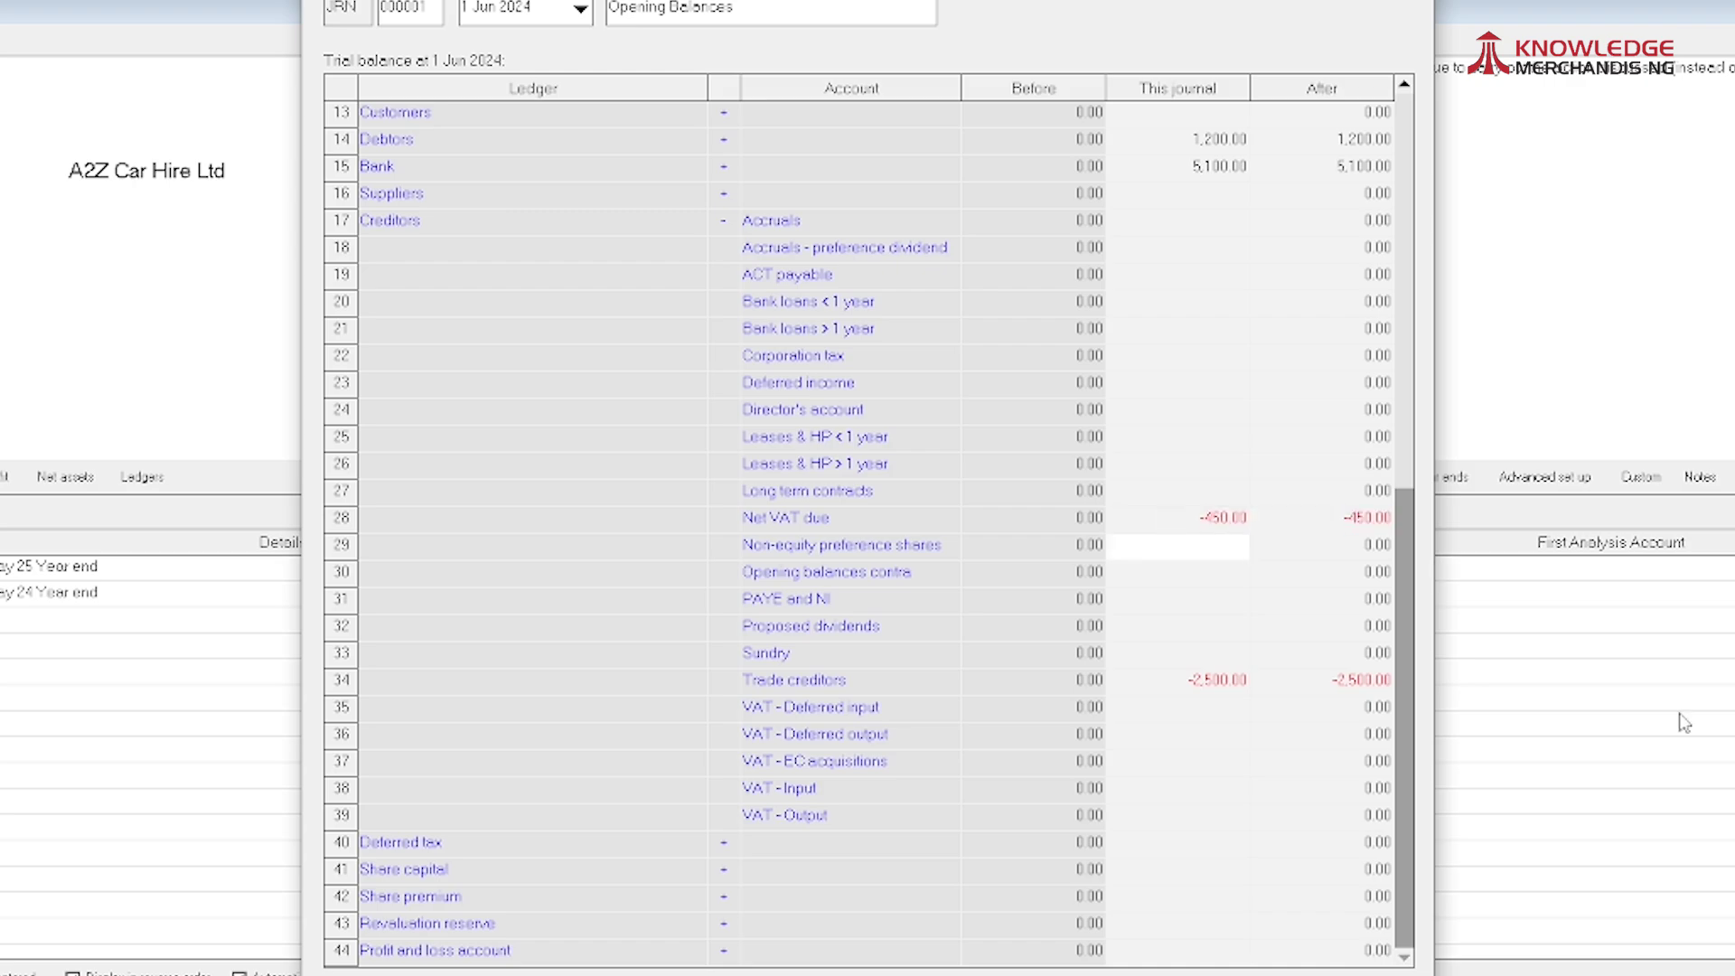
left_click(724, 220)
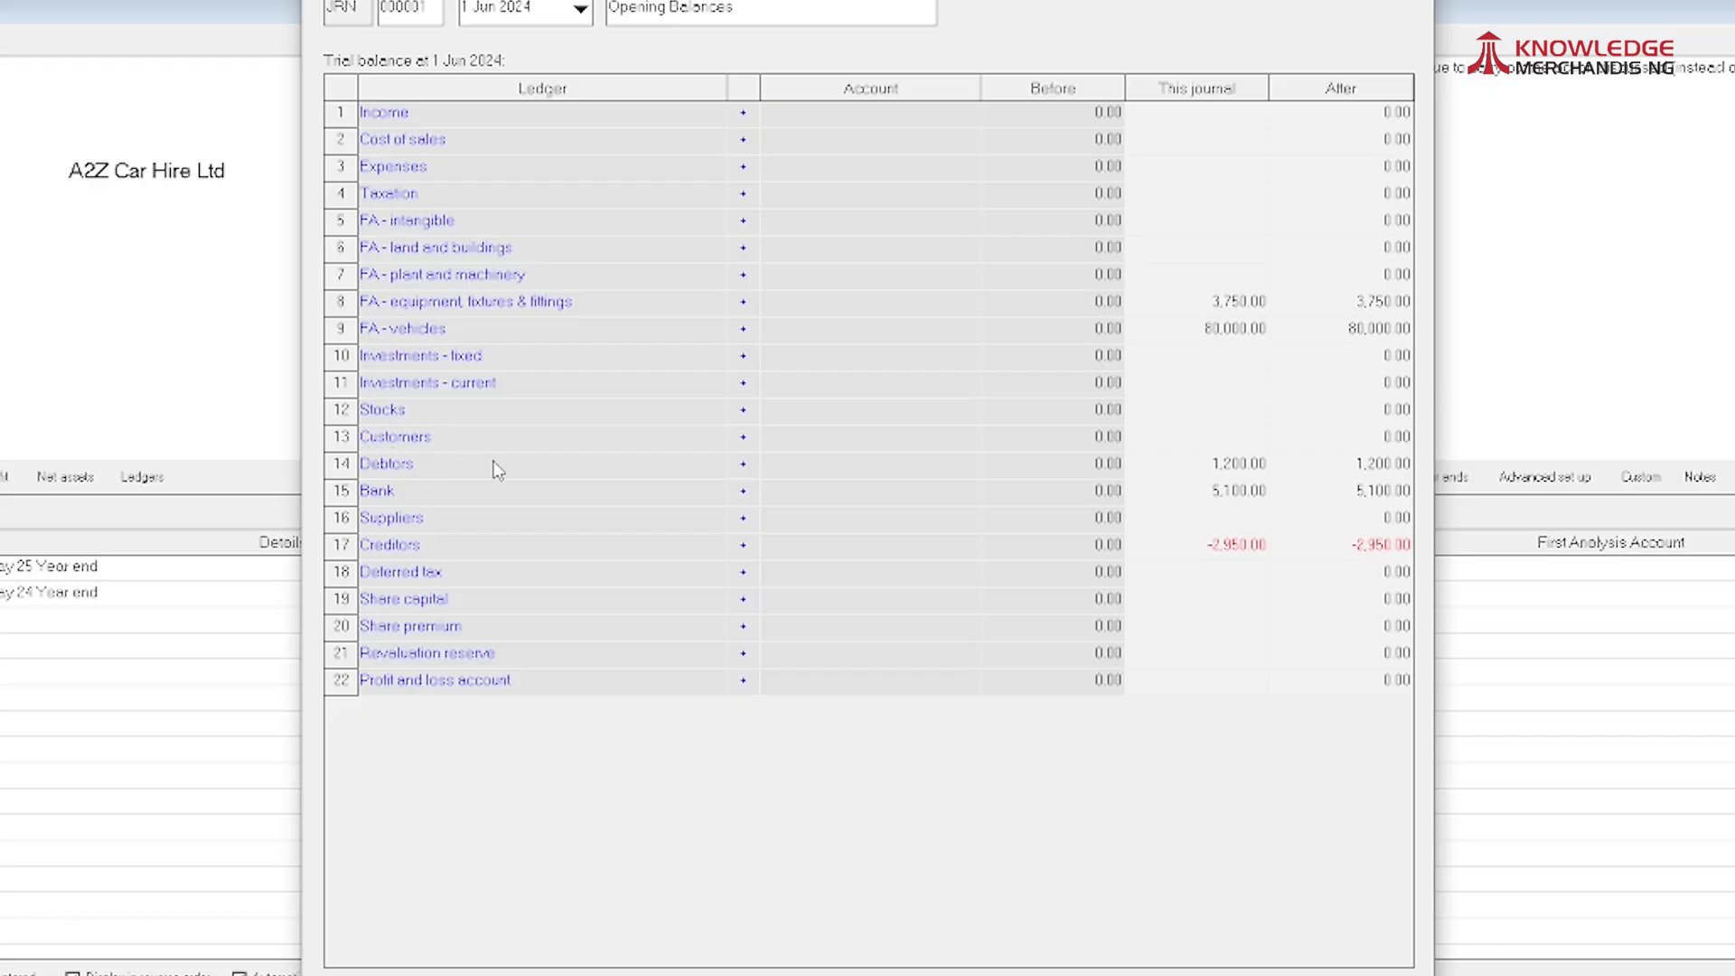
Step: Enter 400.00 in this journal for Prepayments under the Debtors ledger, and collapse that ledger
left_click(743, 438)
left_click(402, 465)
left_click(1169, 430)
left_click(743, 465)
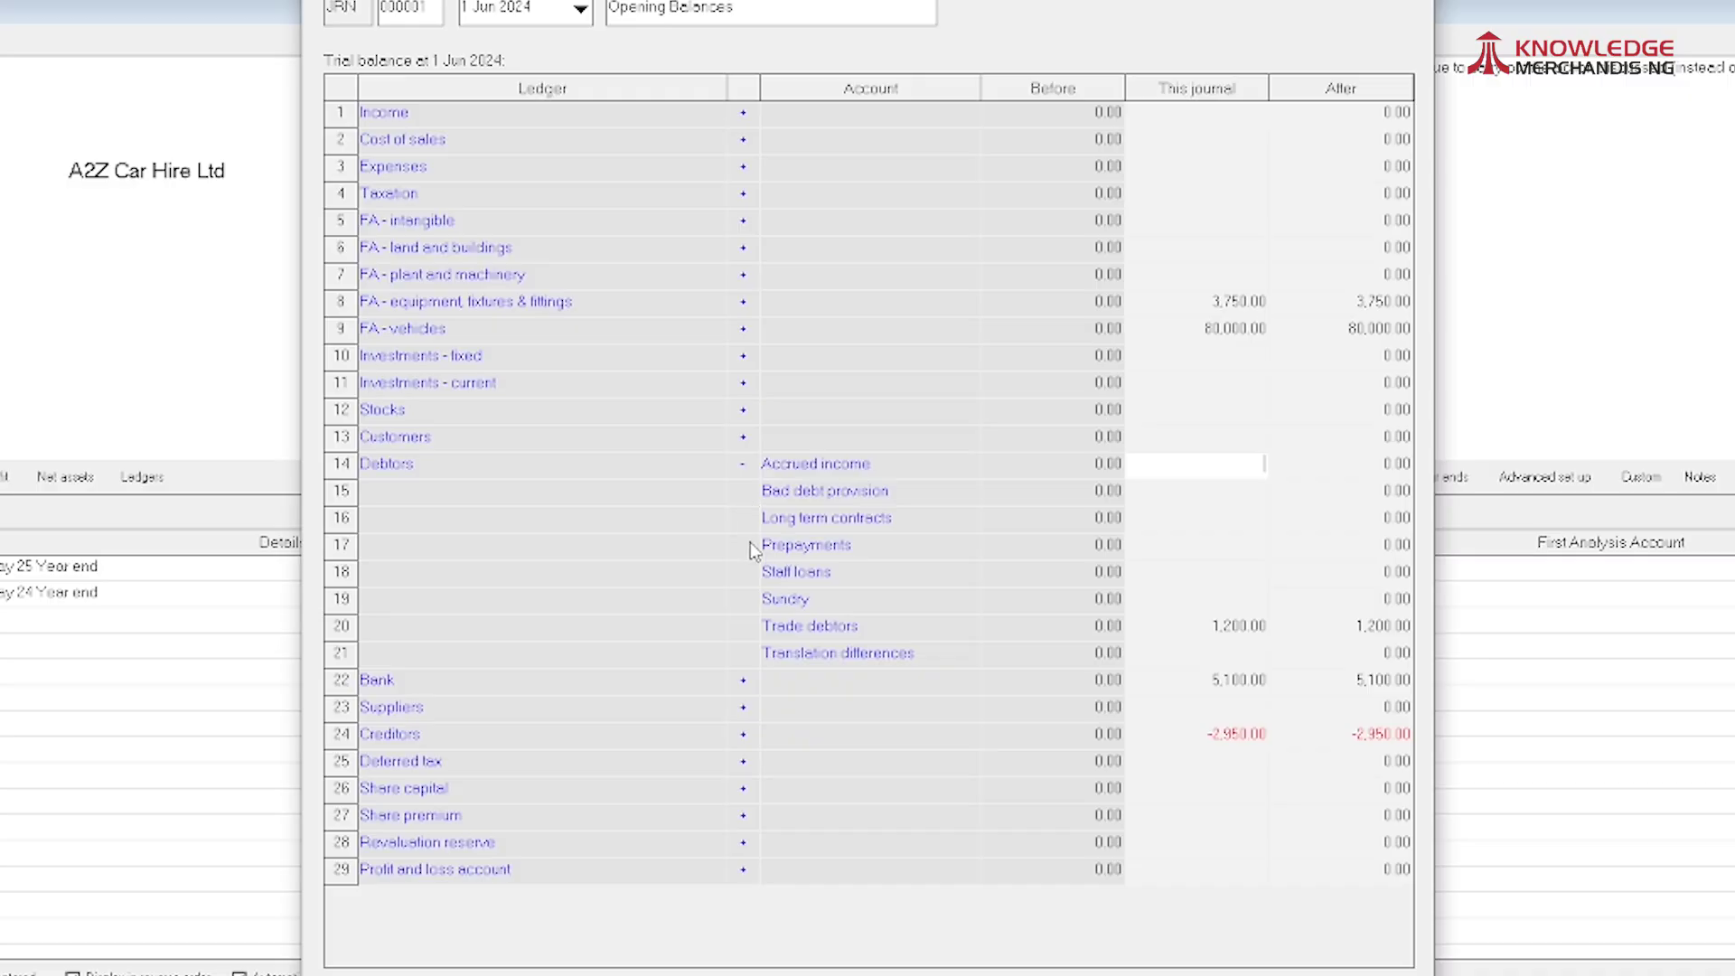
left_click(1185, 543)
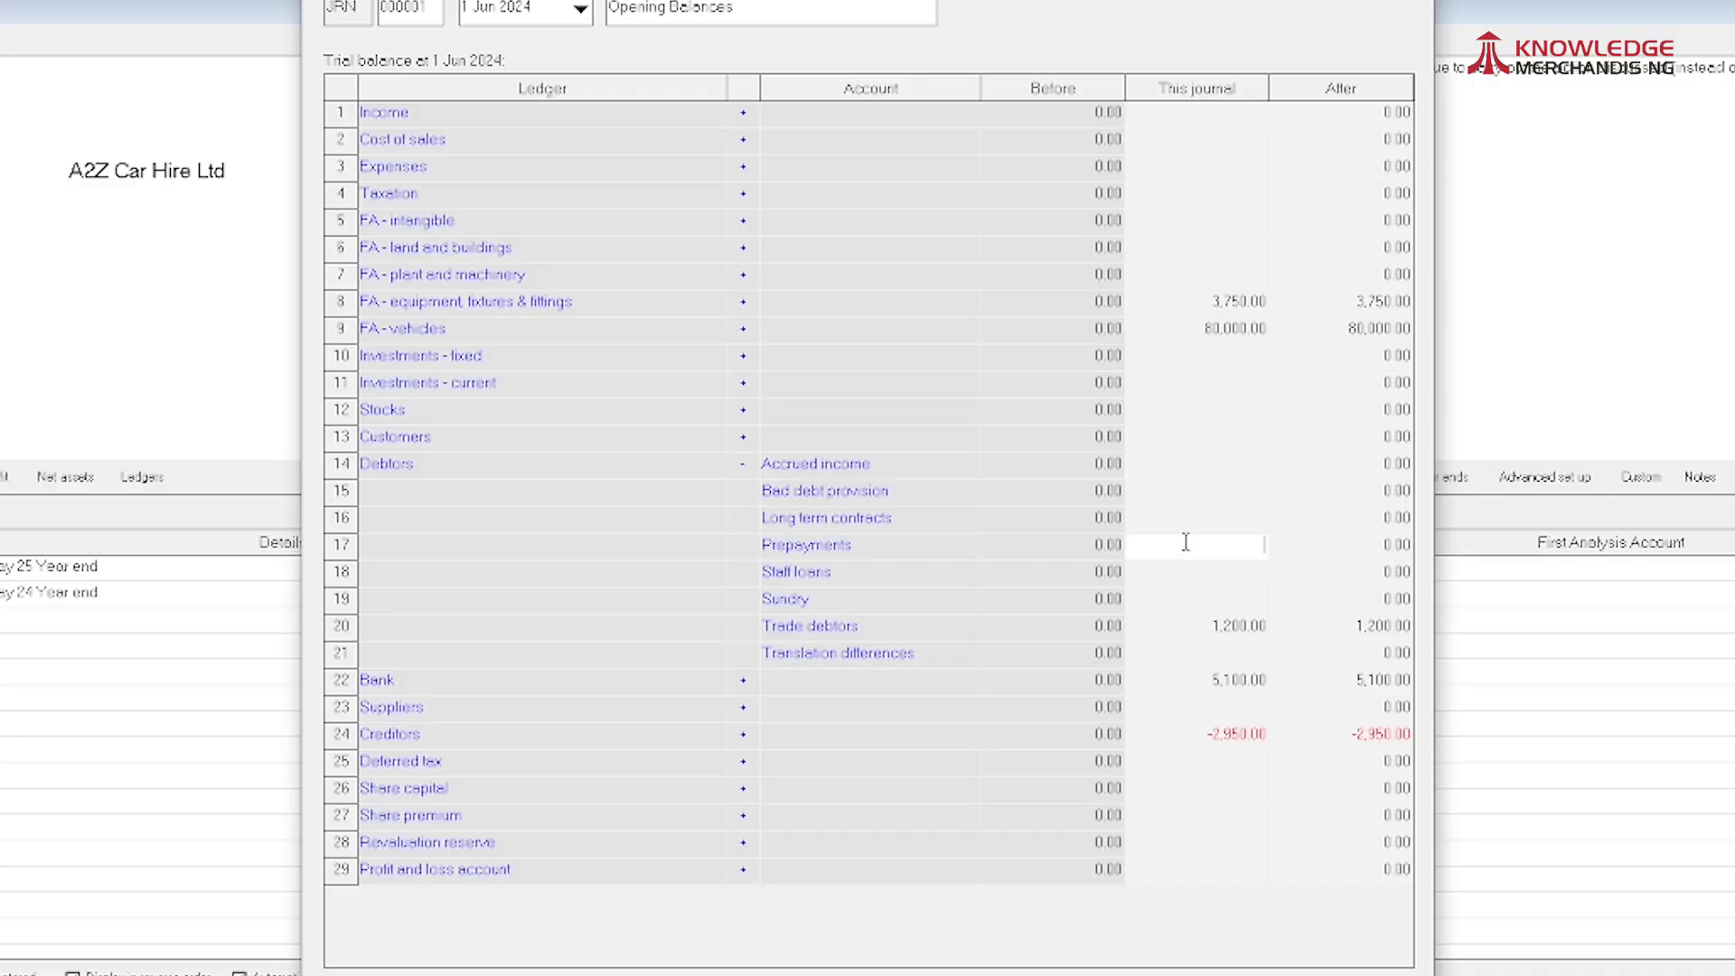
type("400")
key("Return")
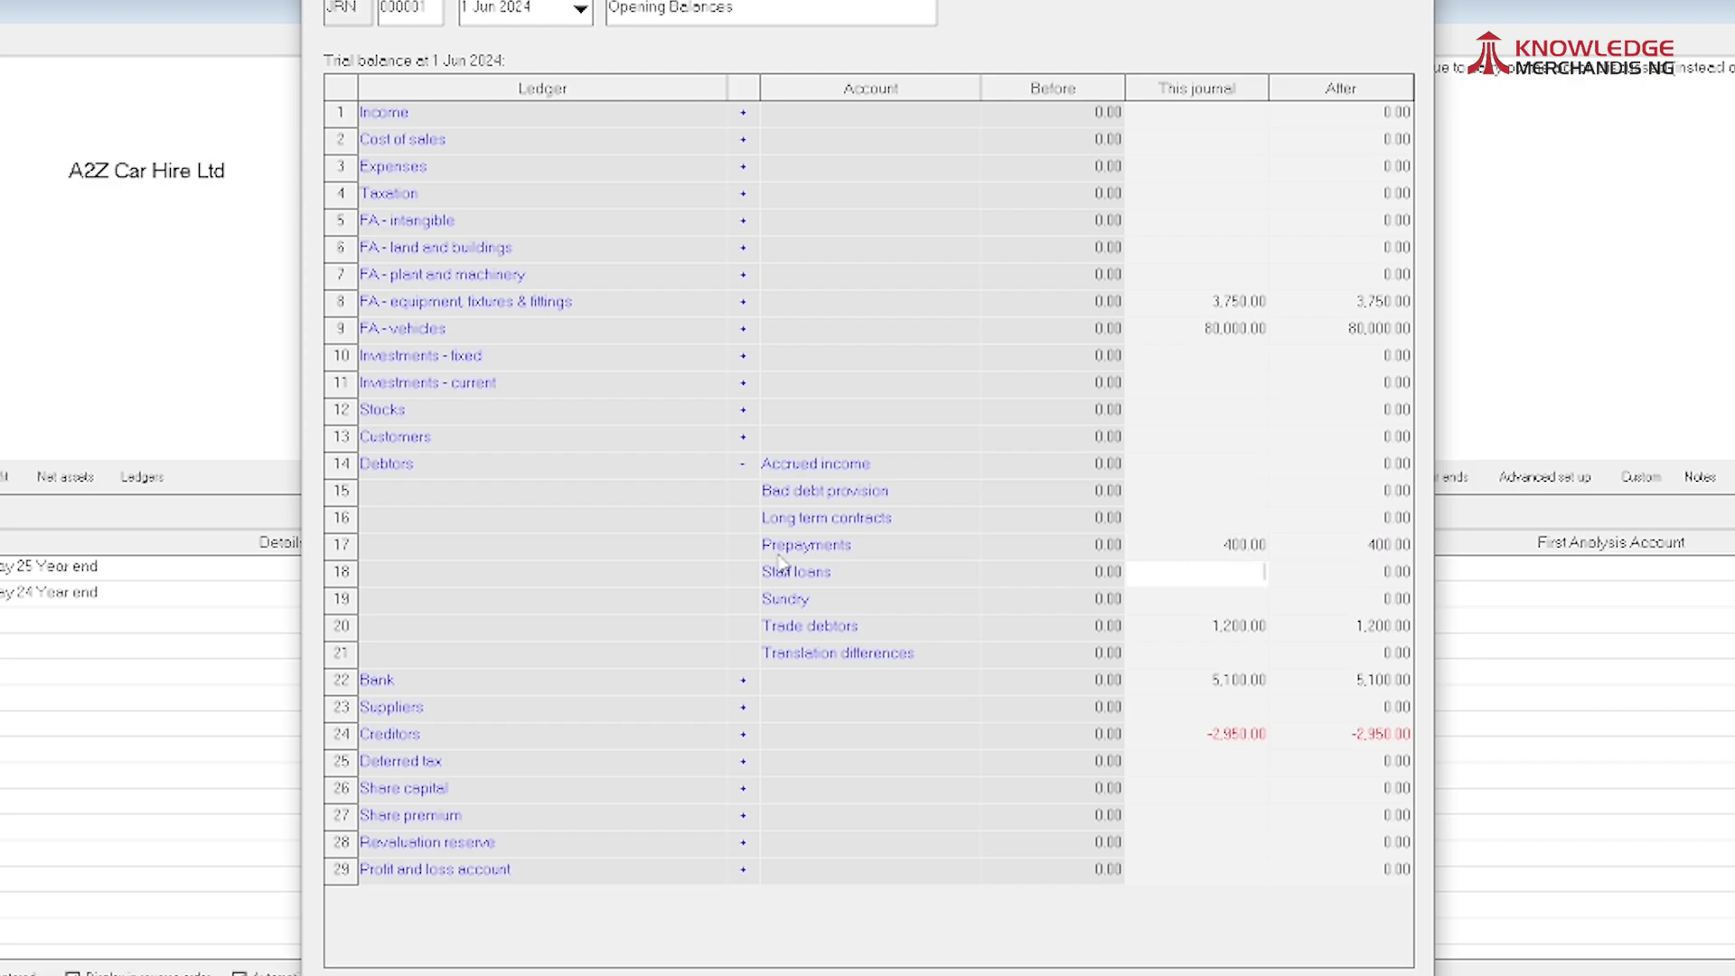
left_click(742, 463)
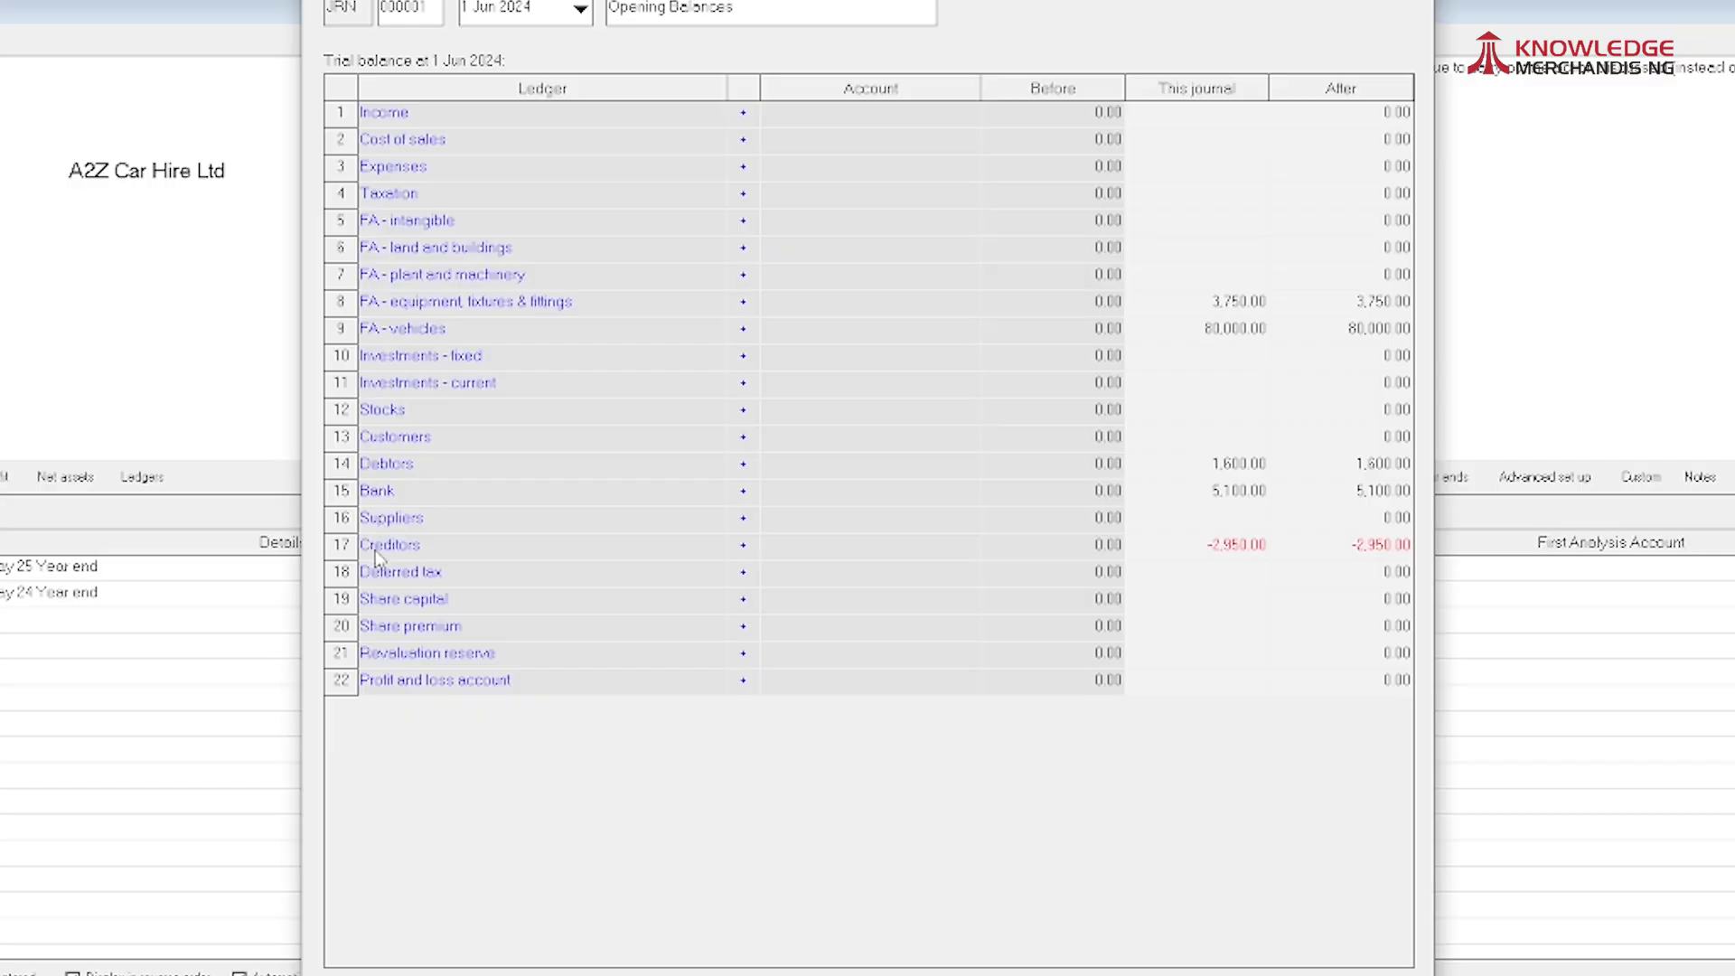
Step: Enter the credit value -300.00 for Accruals under the Creditors ledger, and collapse that ledger
left_click(742, 543)
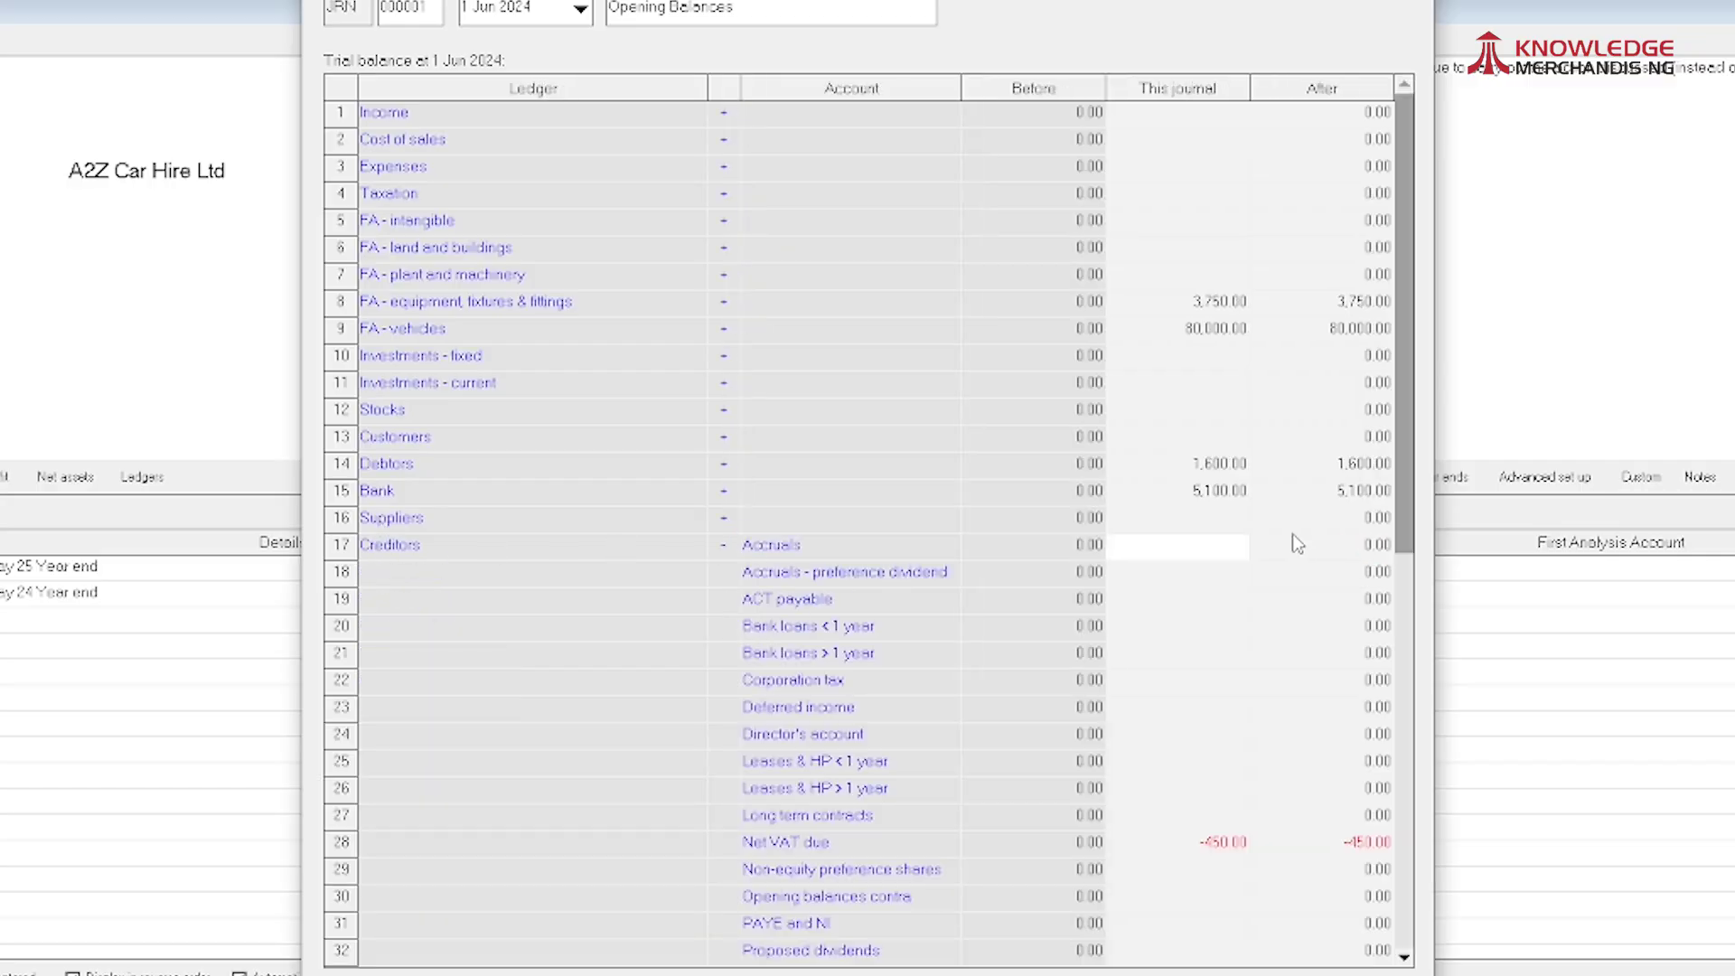
type("-300")
key("Tab")
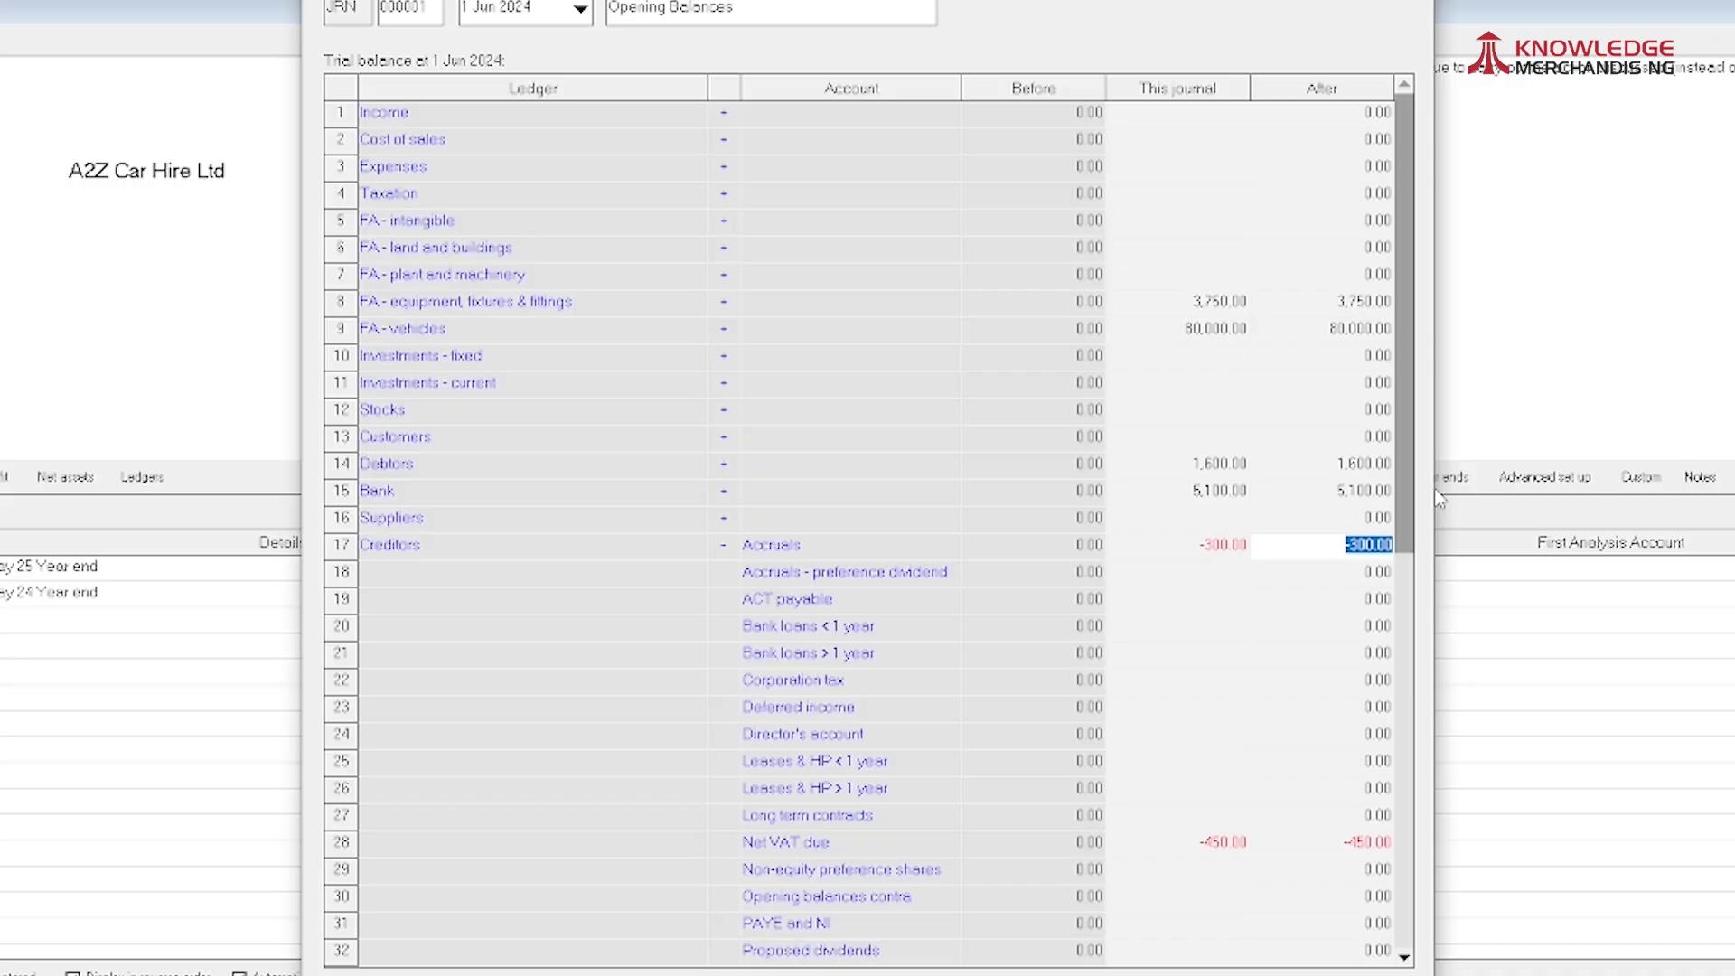
left_click(722, 545)
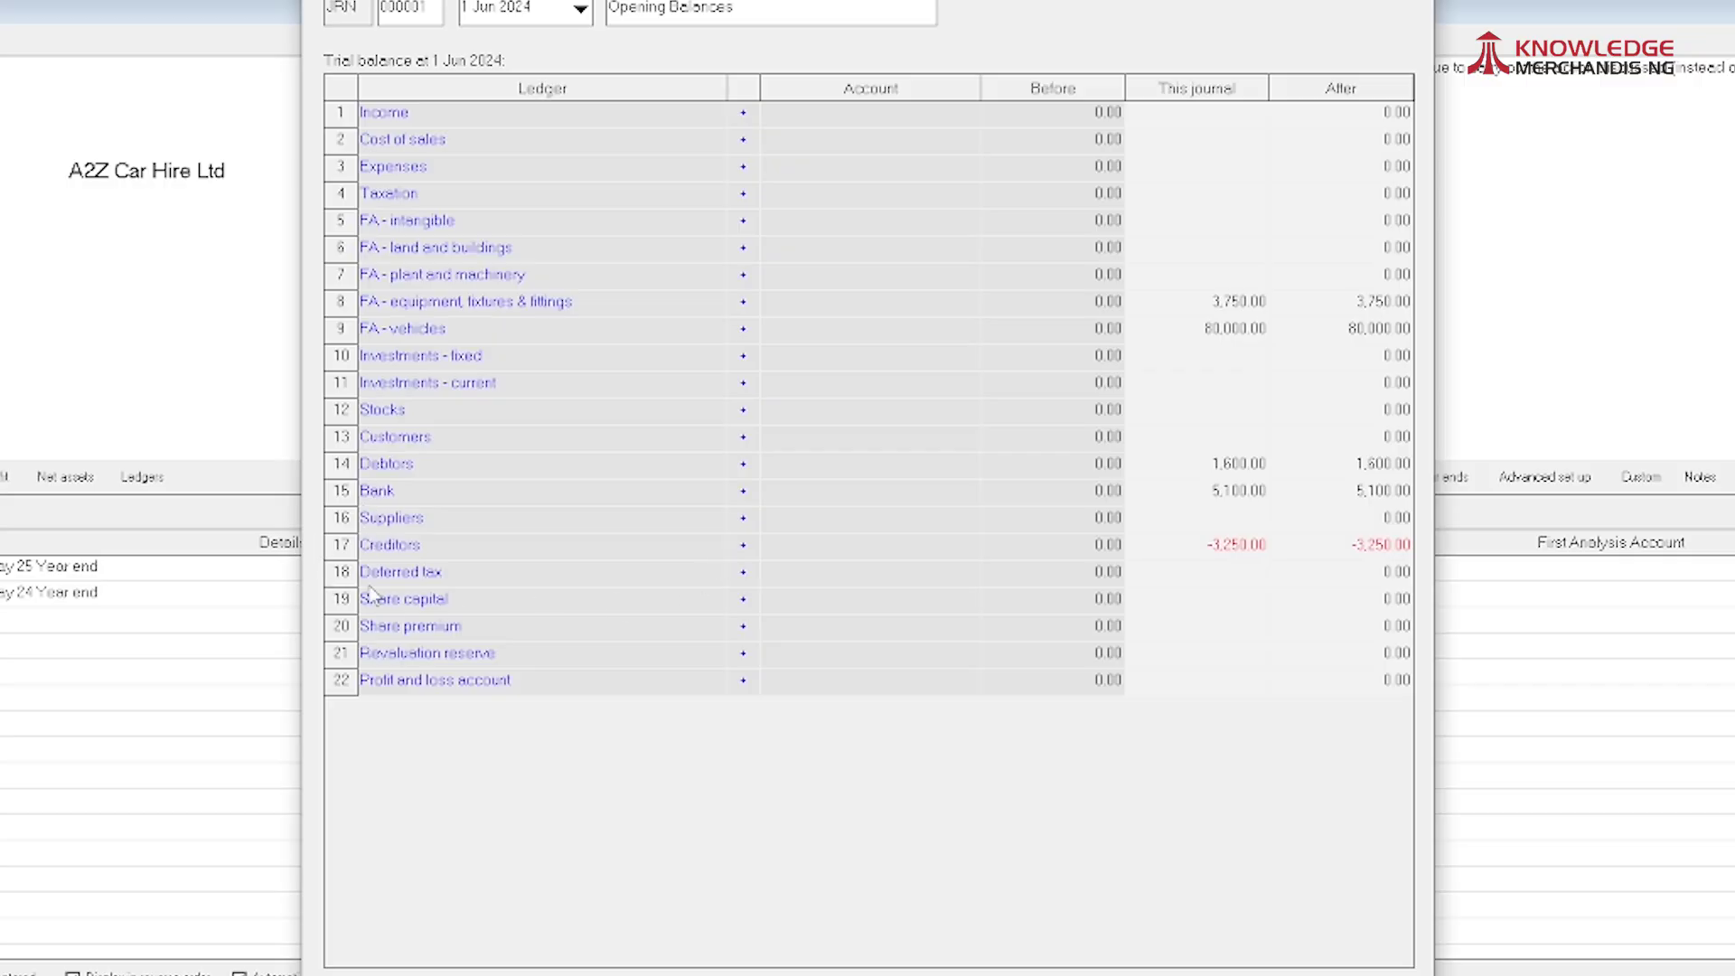
Step: Enter -87,200.00 in this journal for Brought forward under Share capital, and save the opening balances journal
left_click(743, 599)
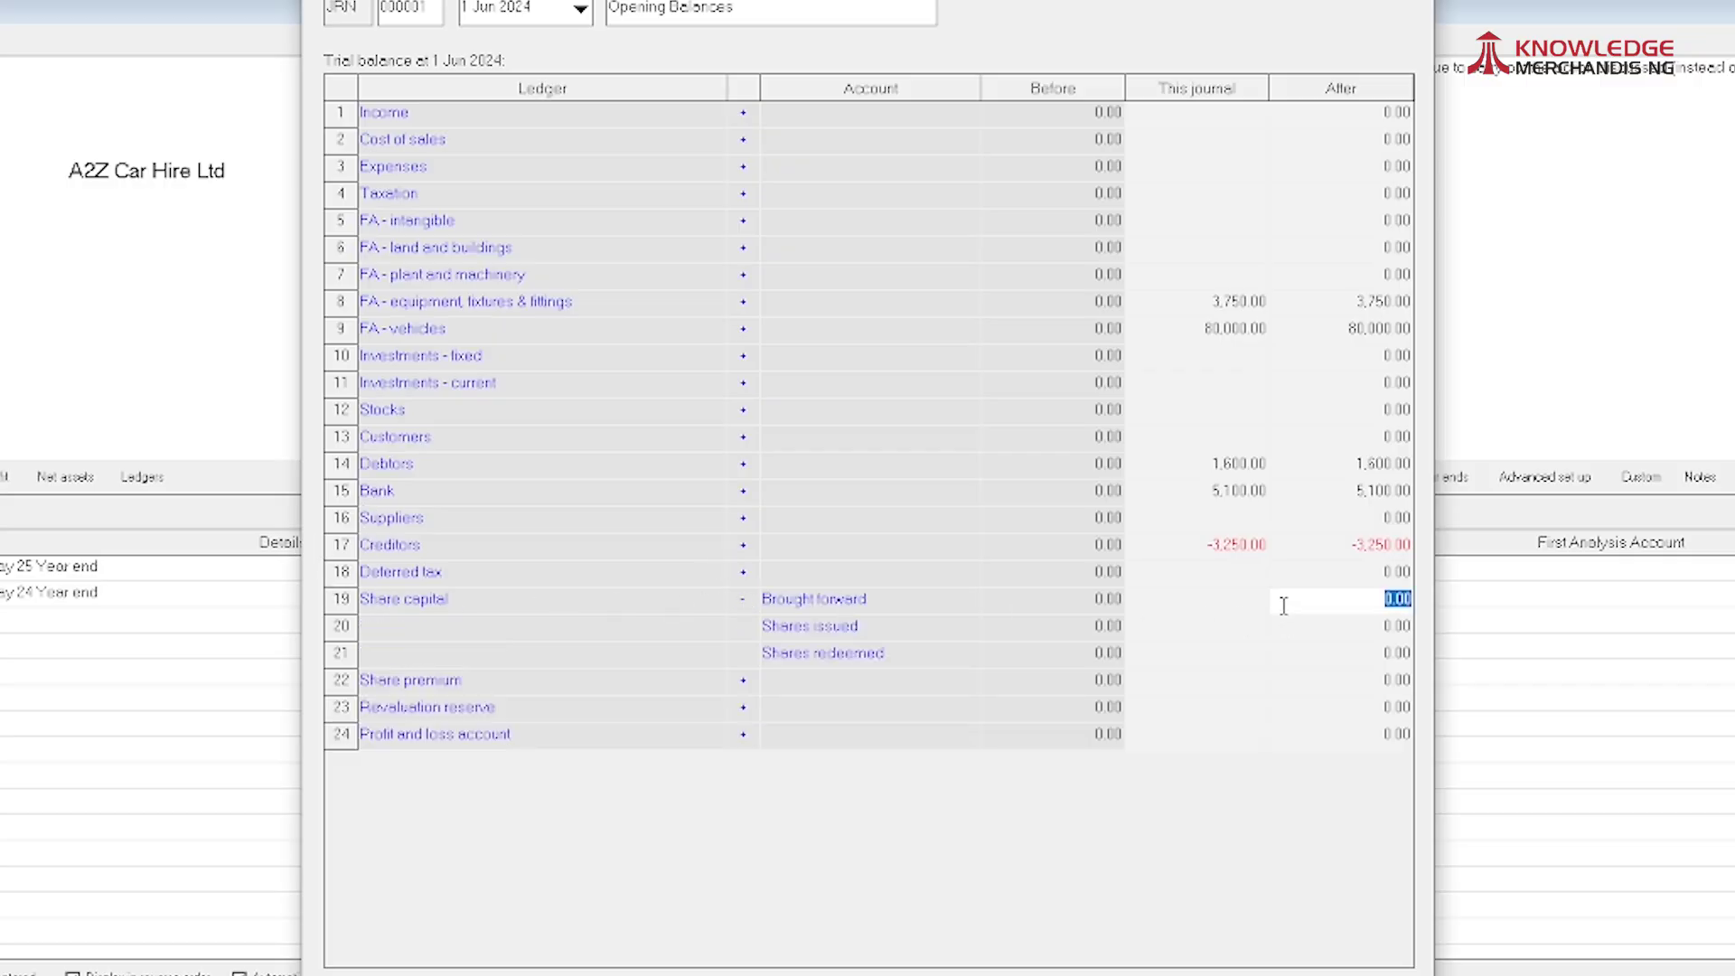
left_click(1205, 599)
type("-87200")
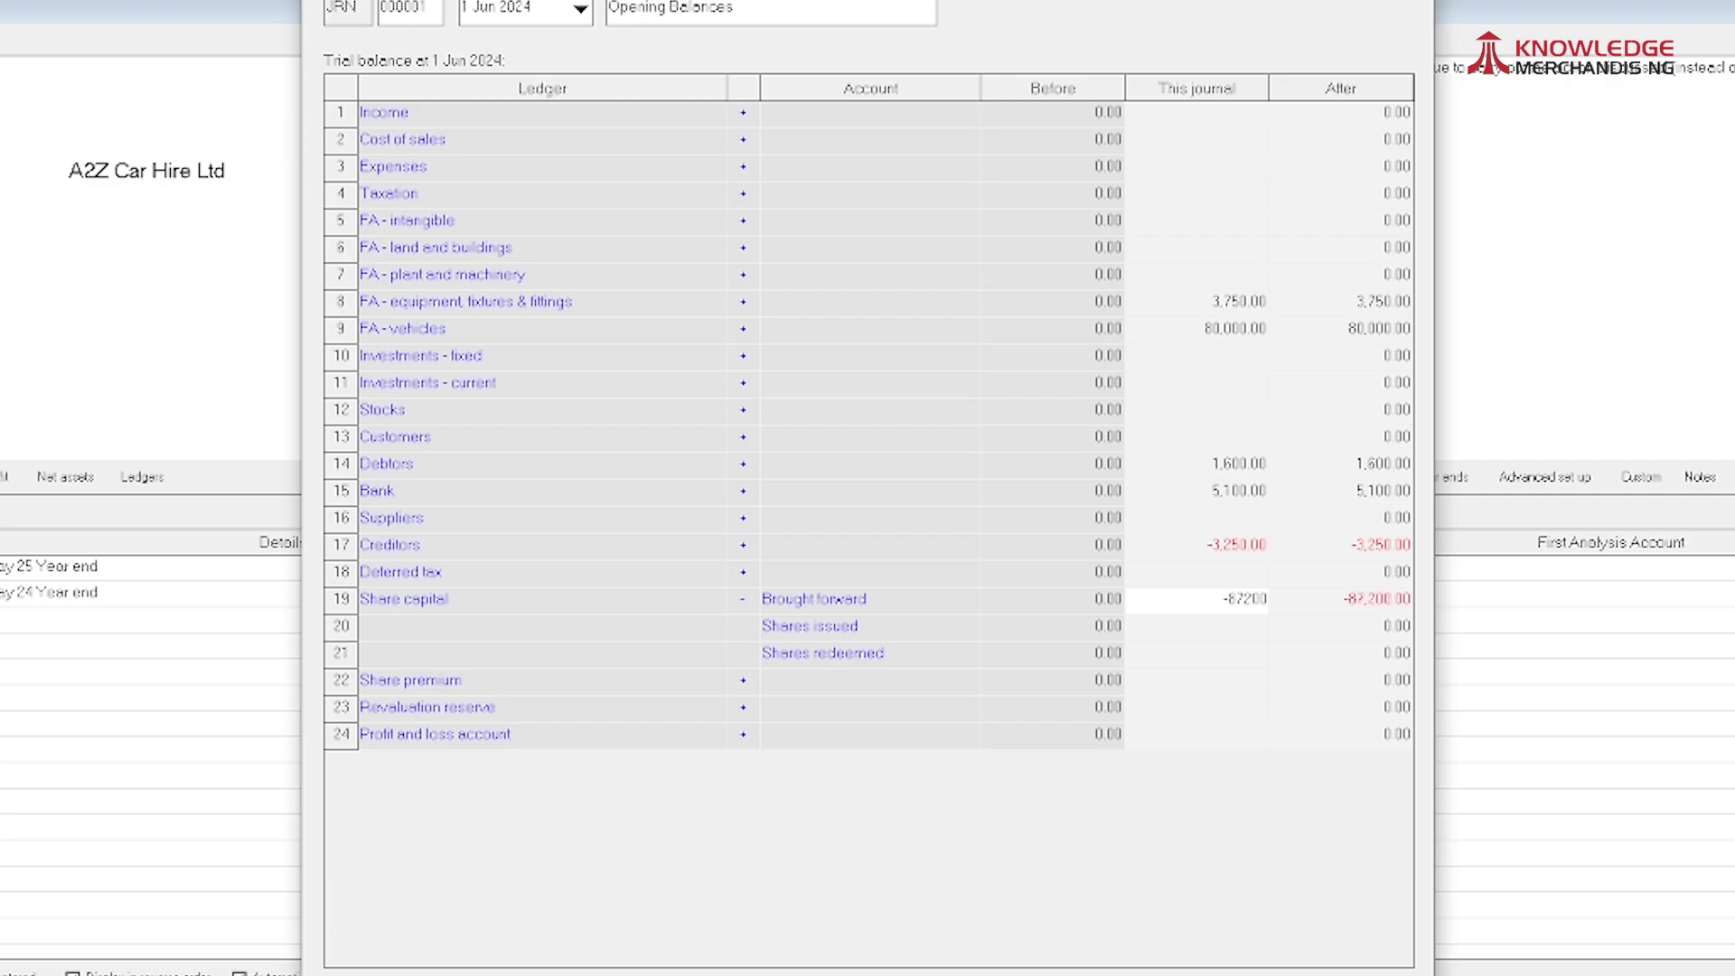
key("Tab")
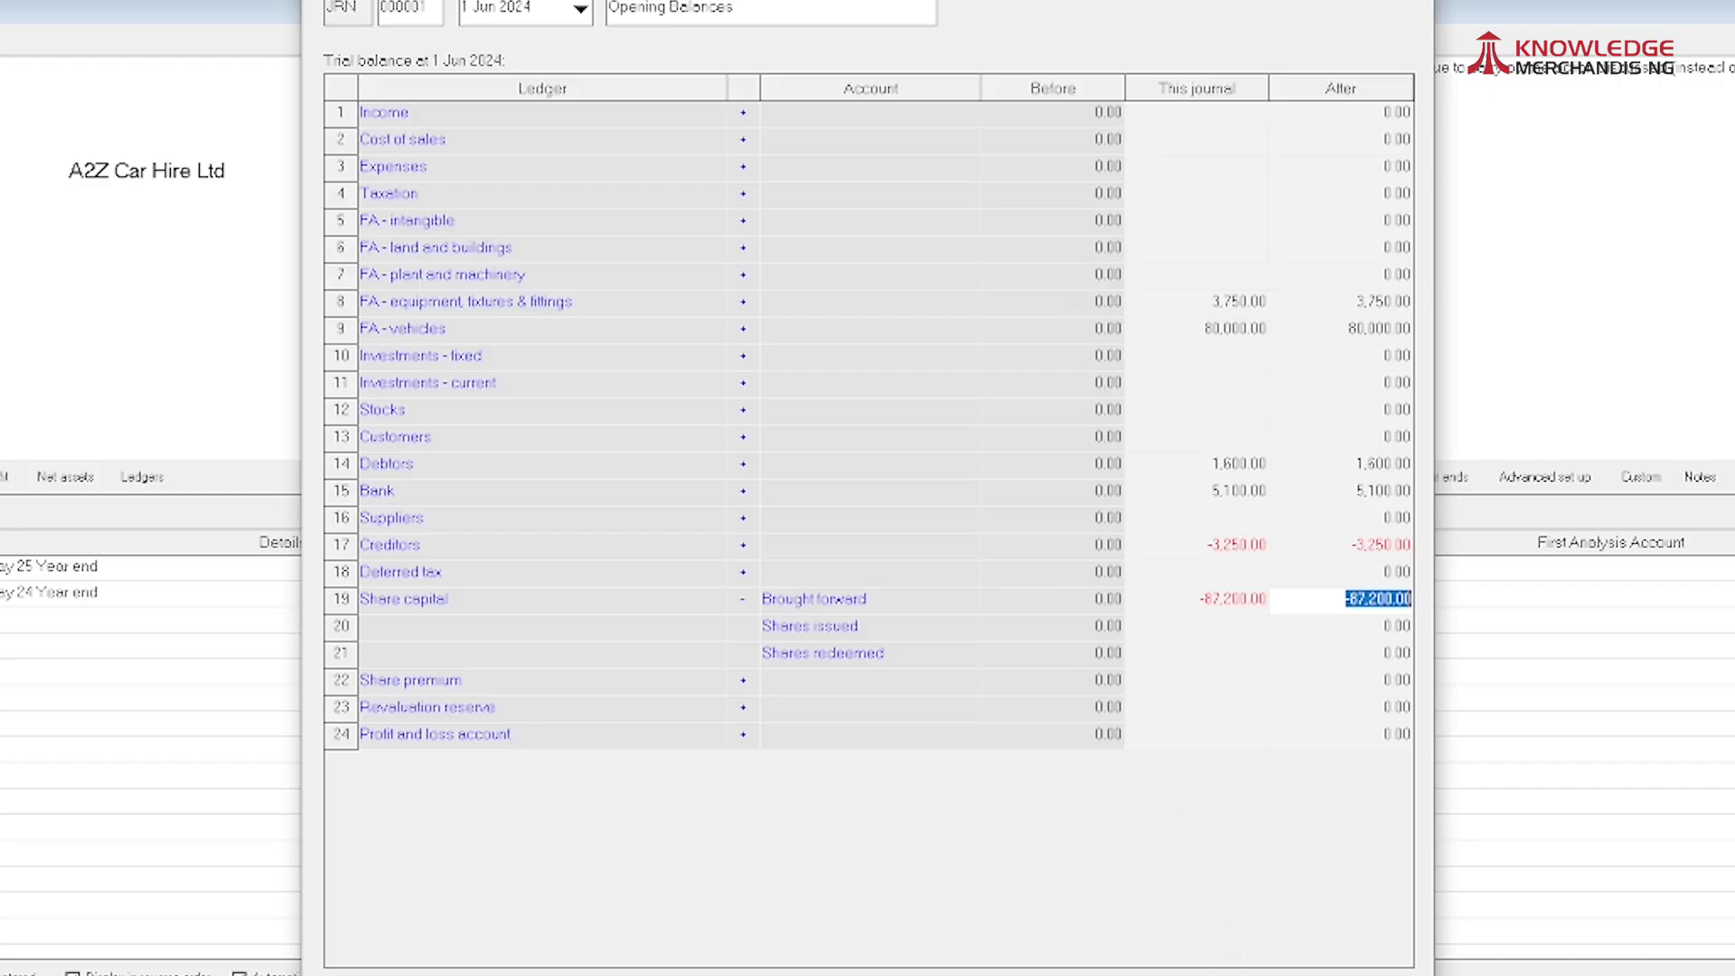
left_click(1263, 893)
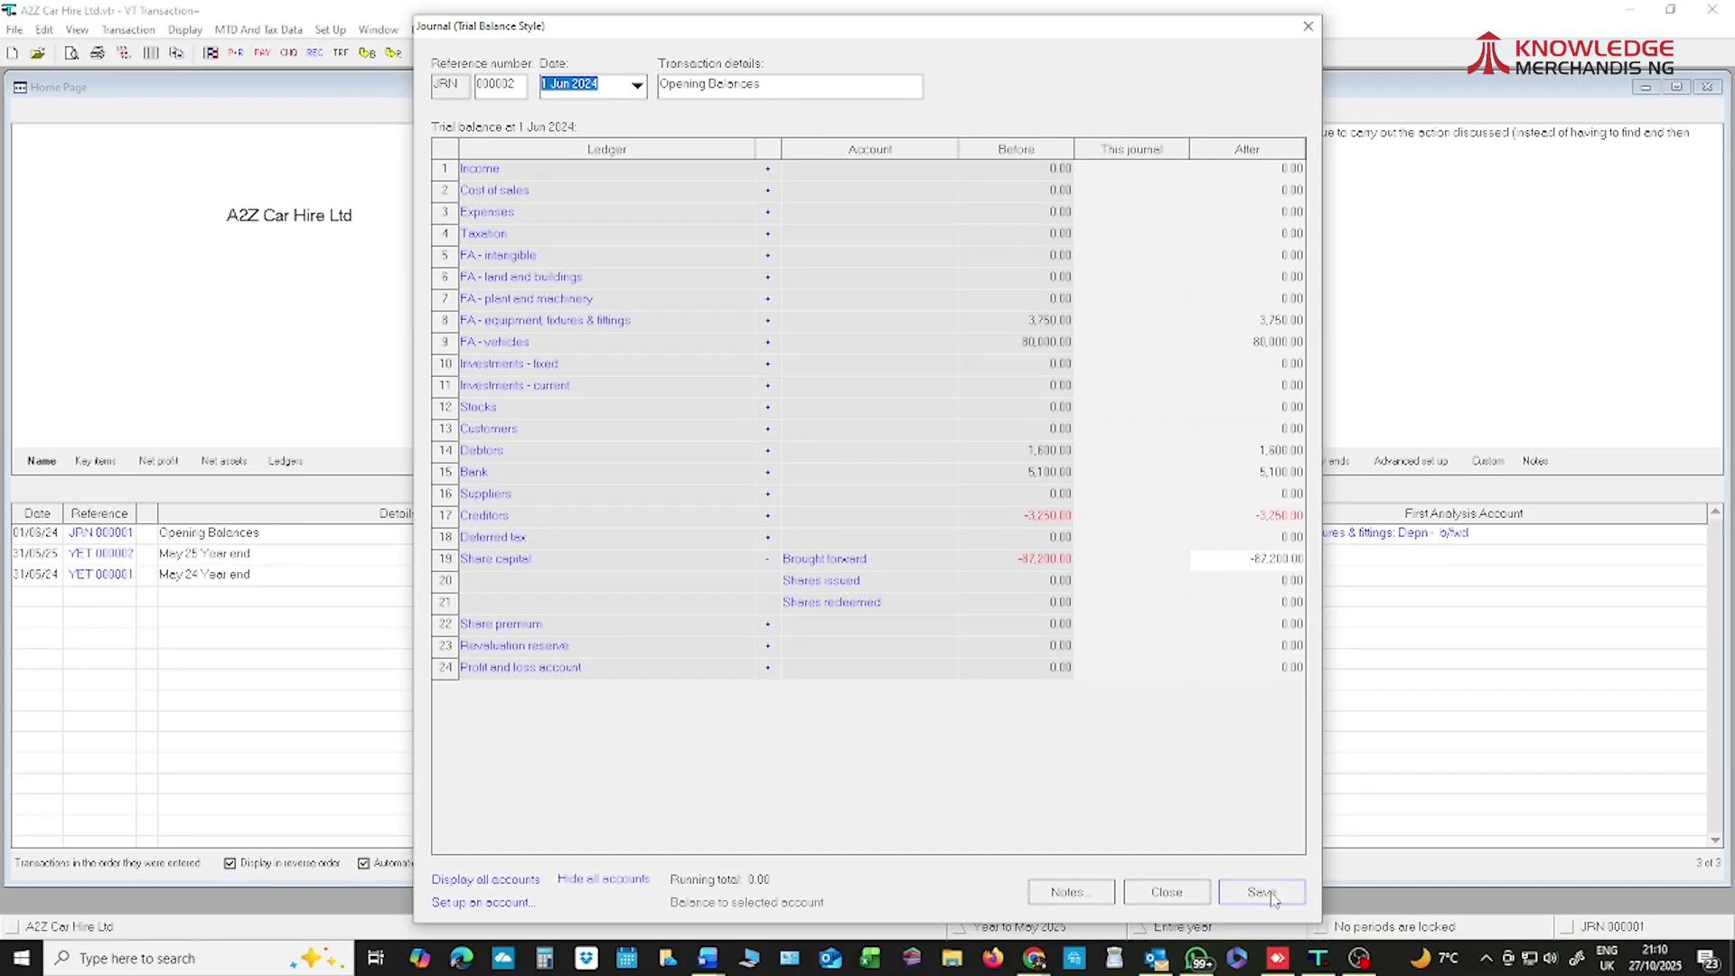
Step: Close the blank follow-on journal without entering anything, and display the company's Trial Balance
left_click(1269, 895)
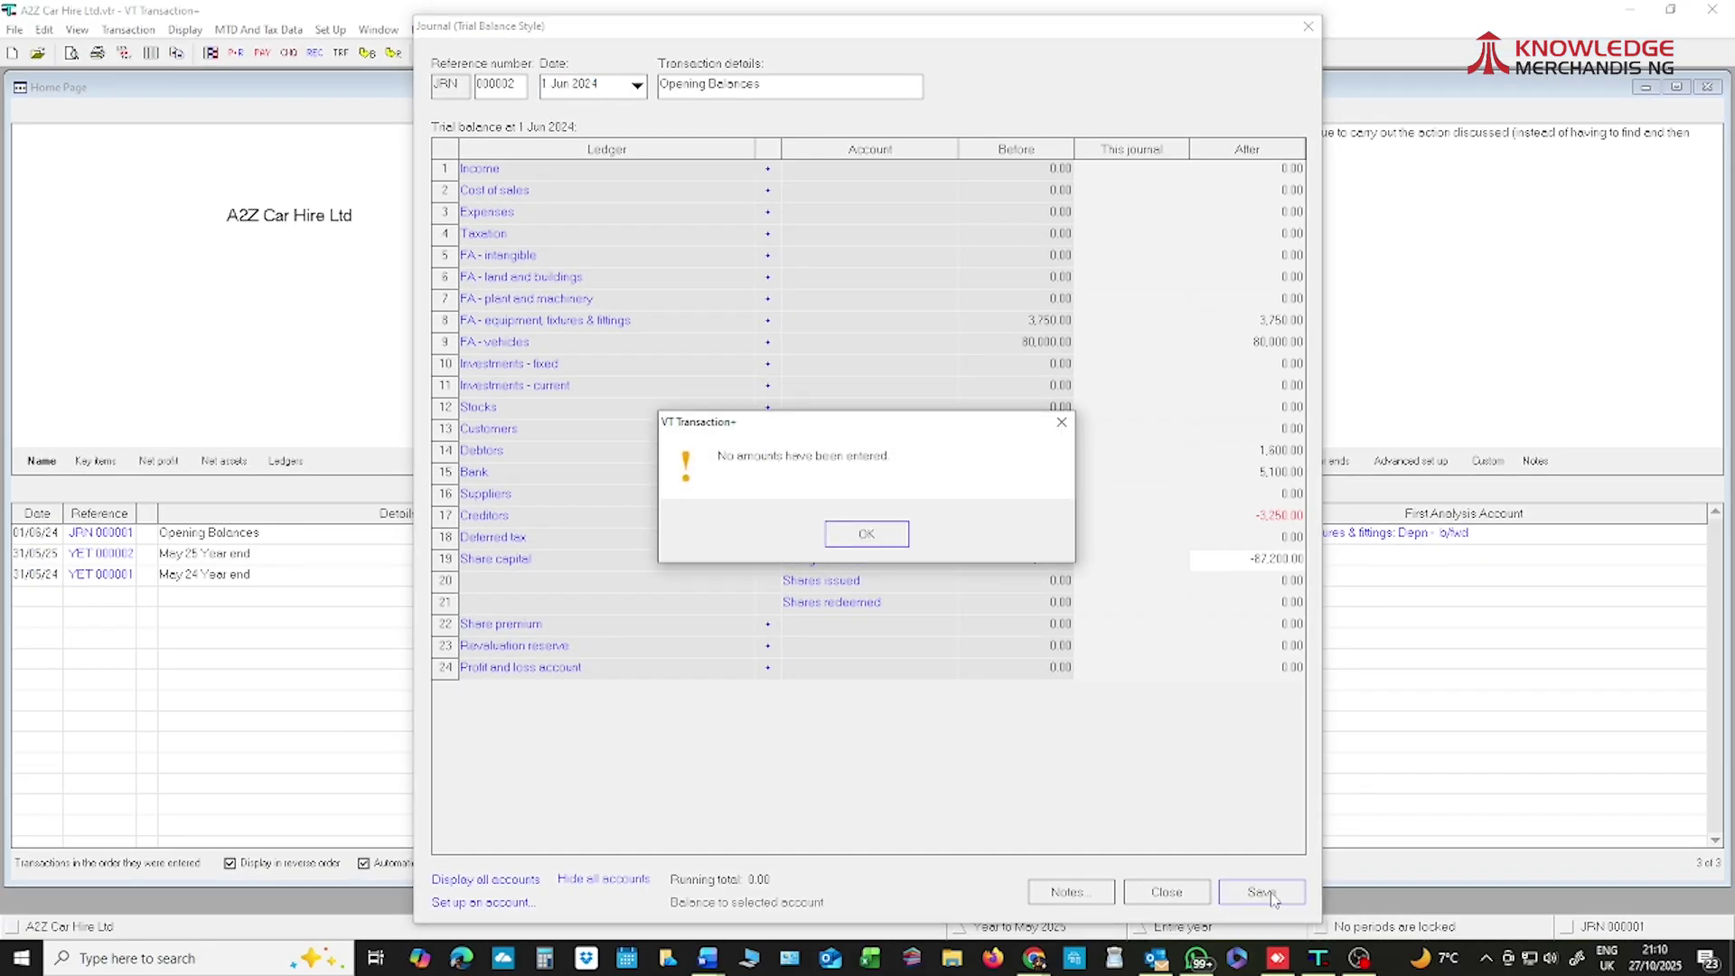
left_click(1062, 422)
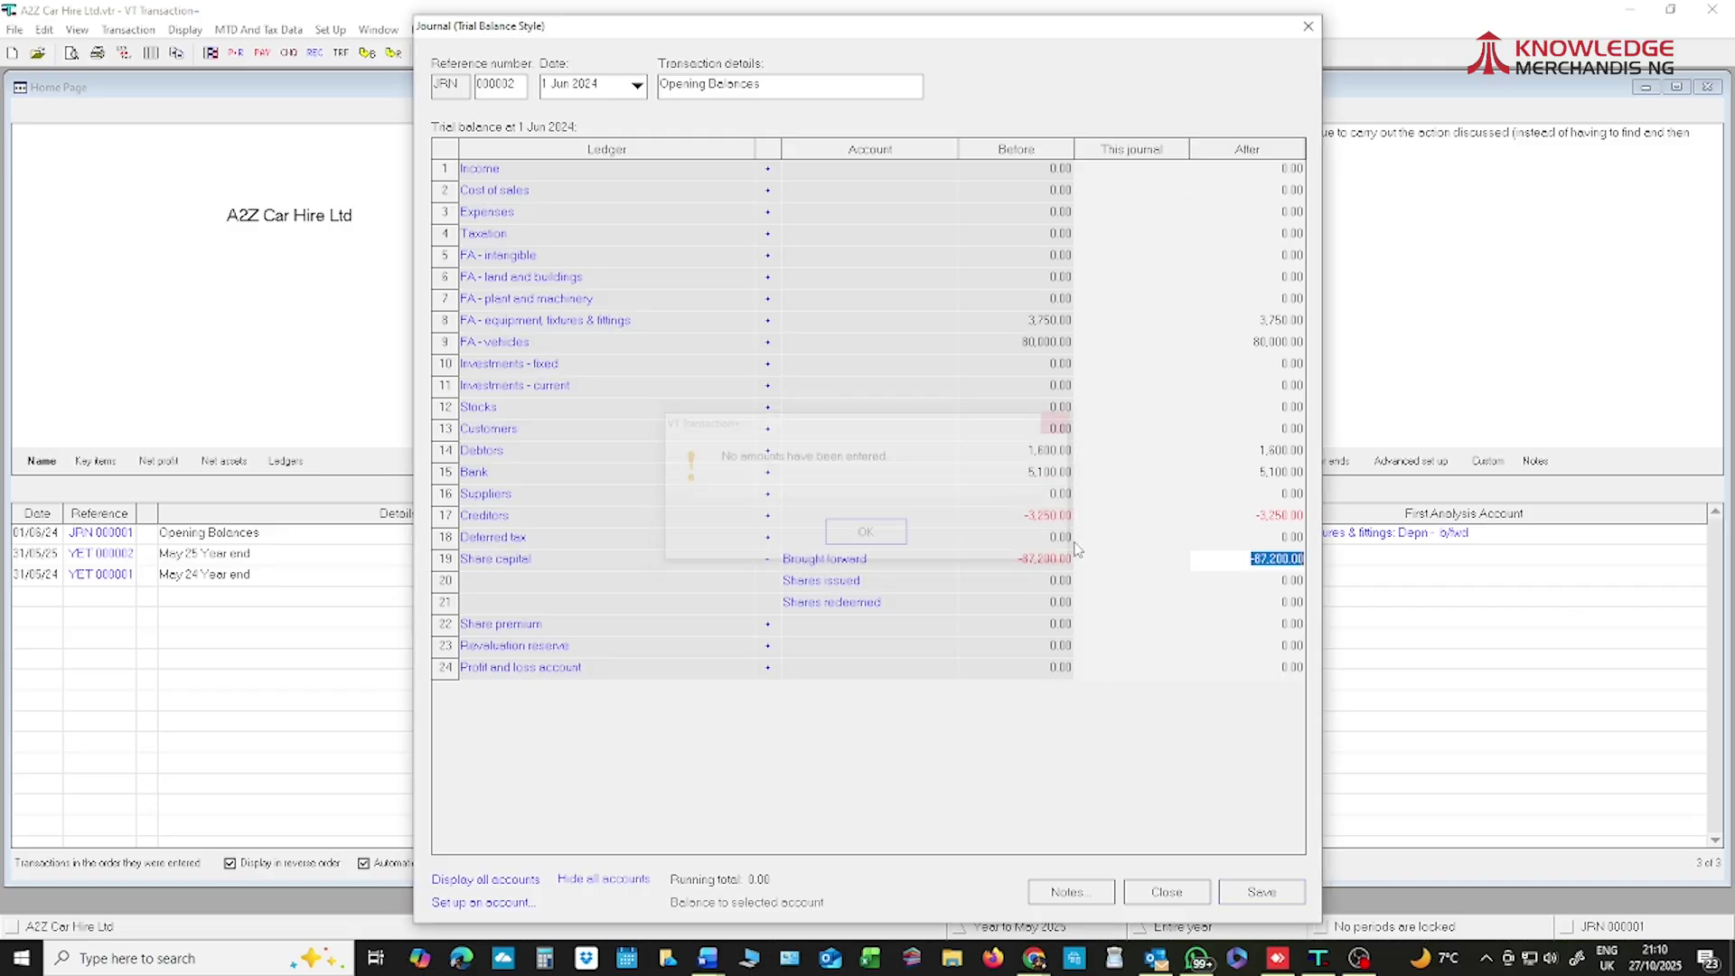
left_click(1187, 896)
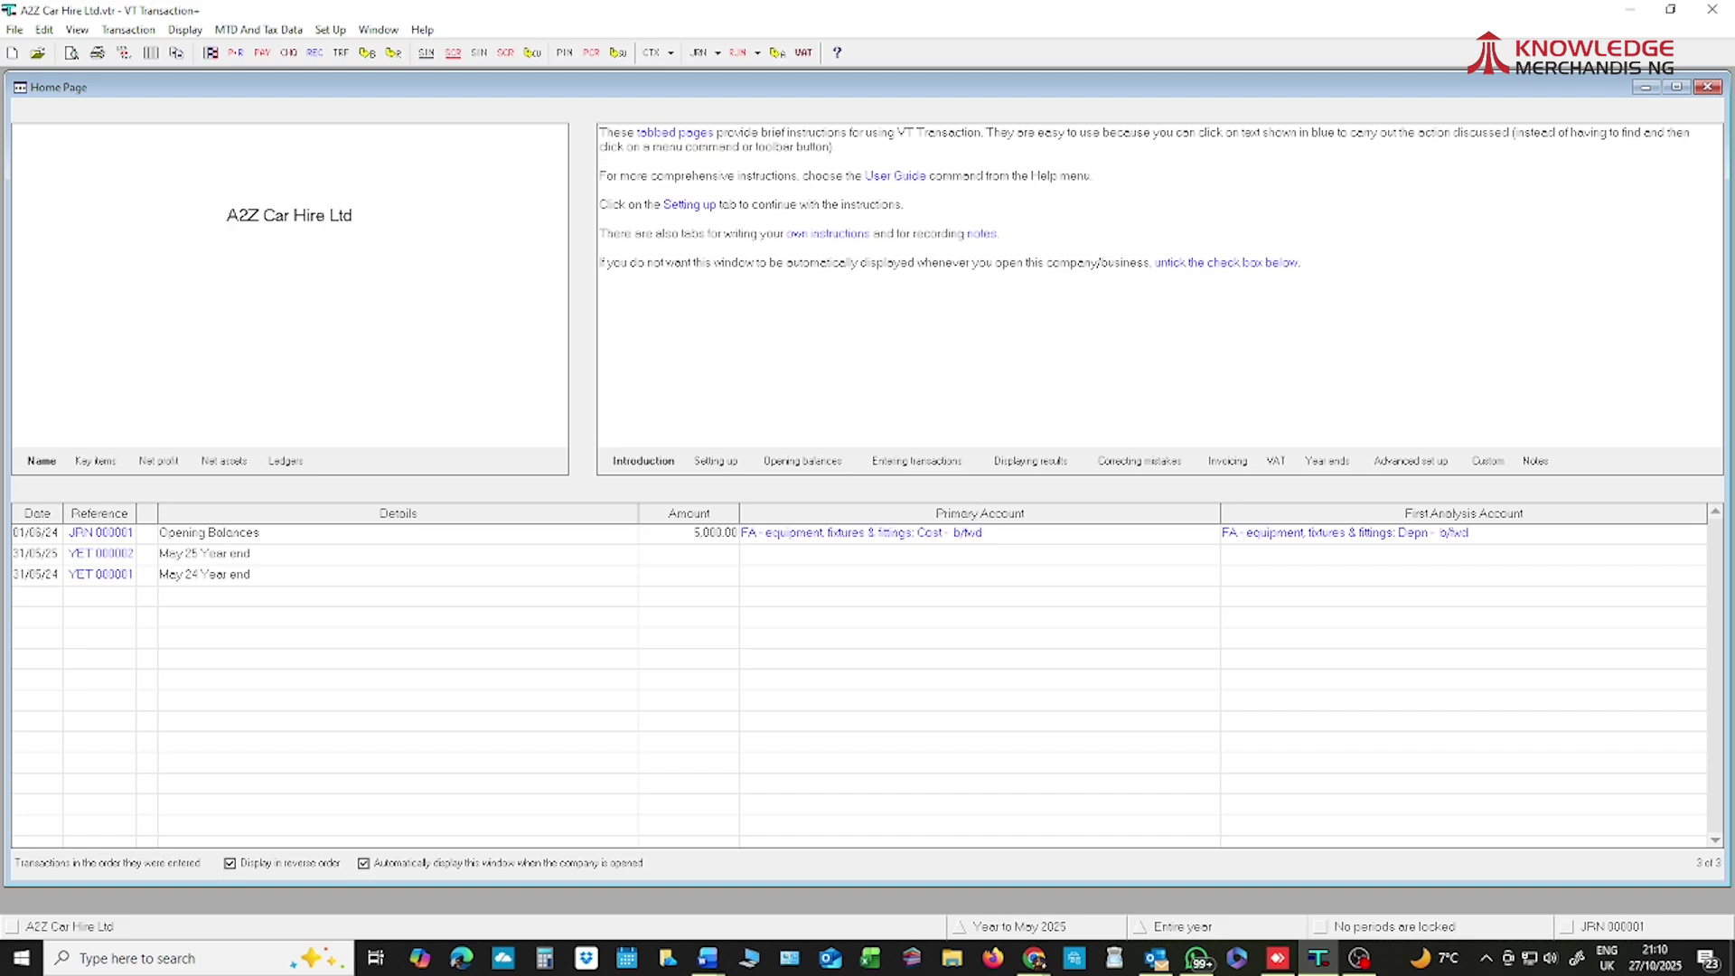
left_click(185, 30)
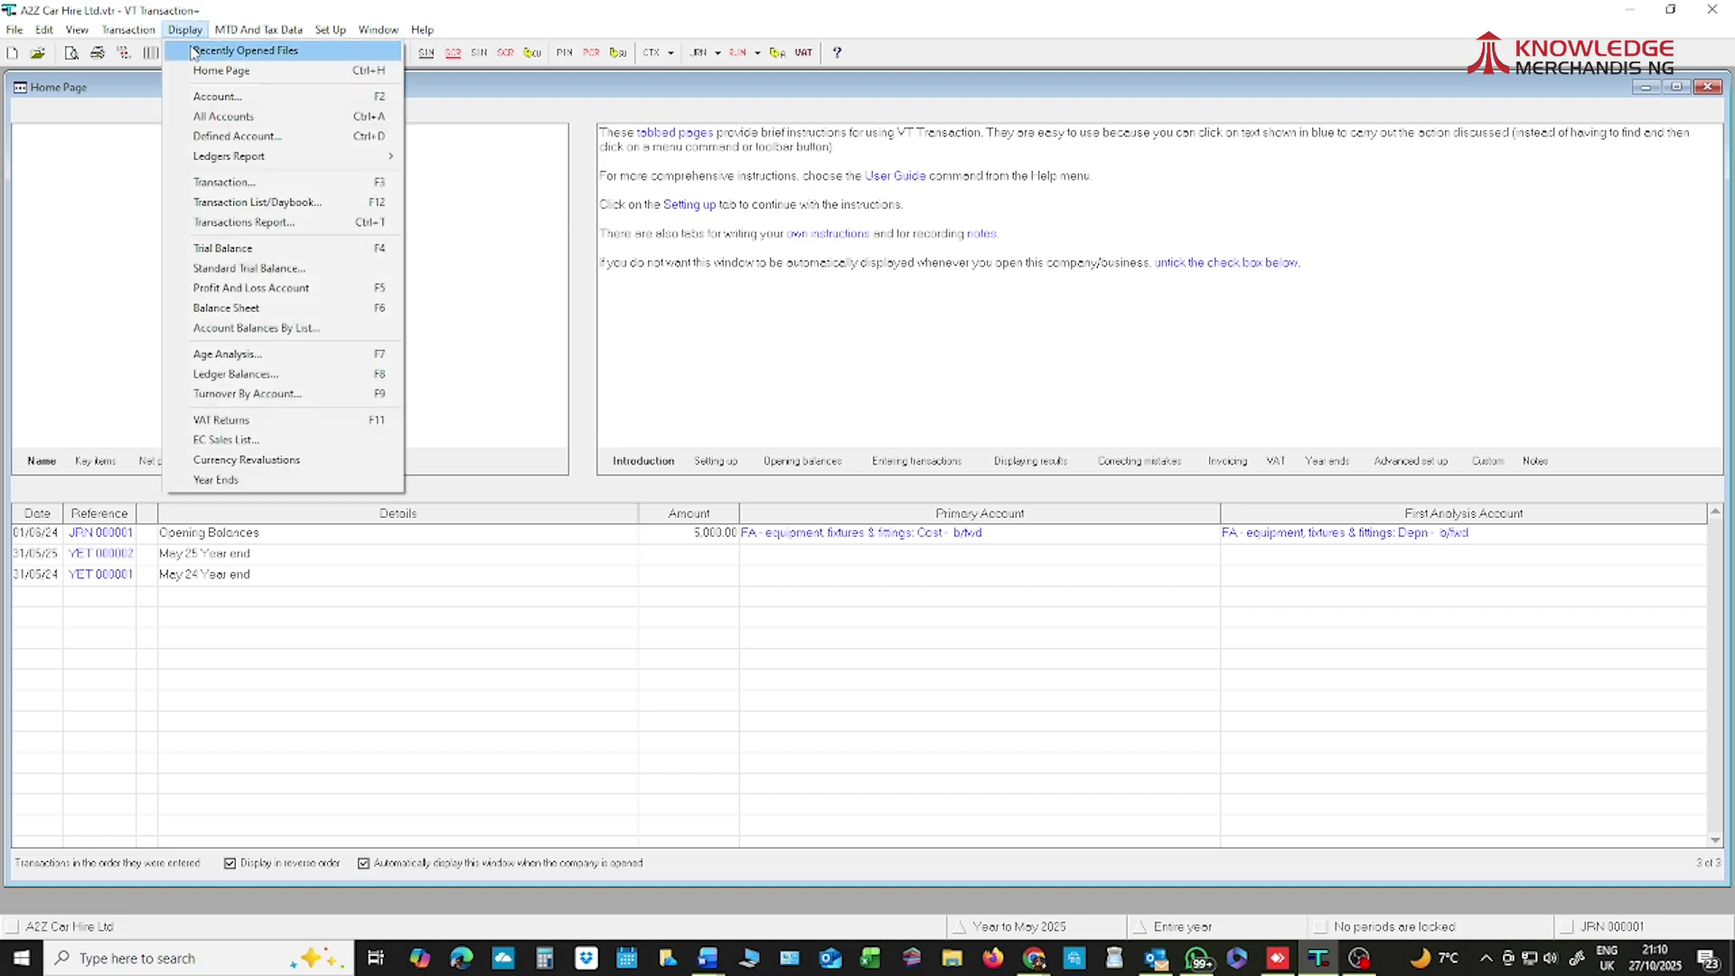
left_click(207, 249)
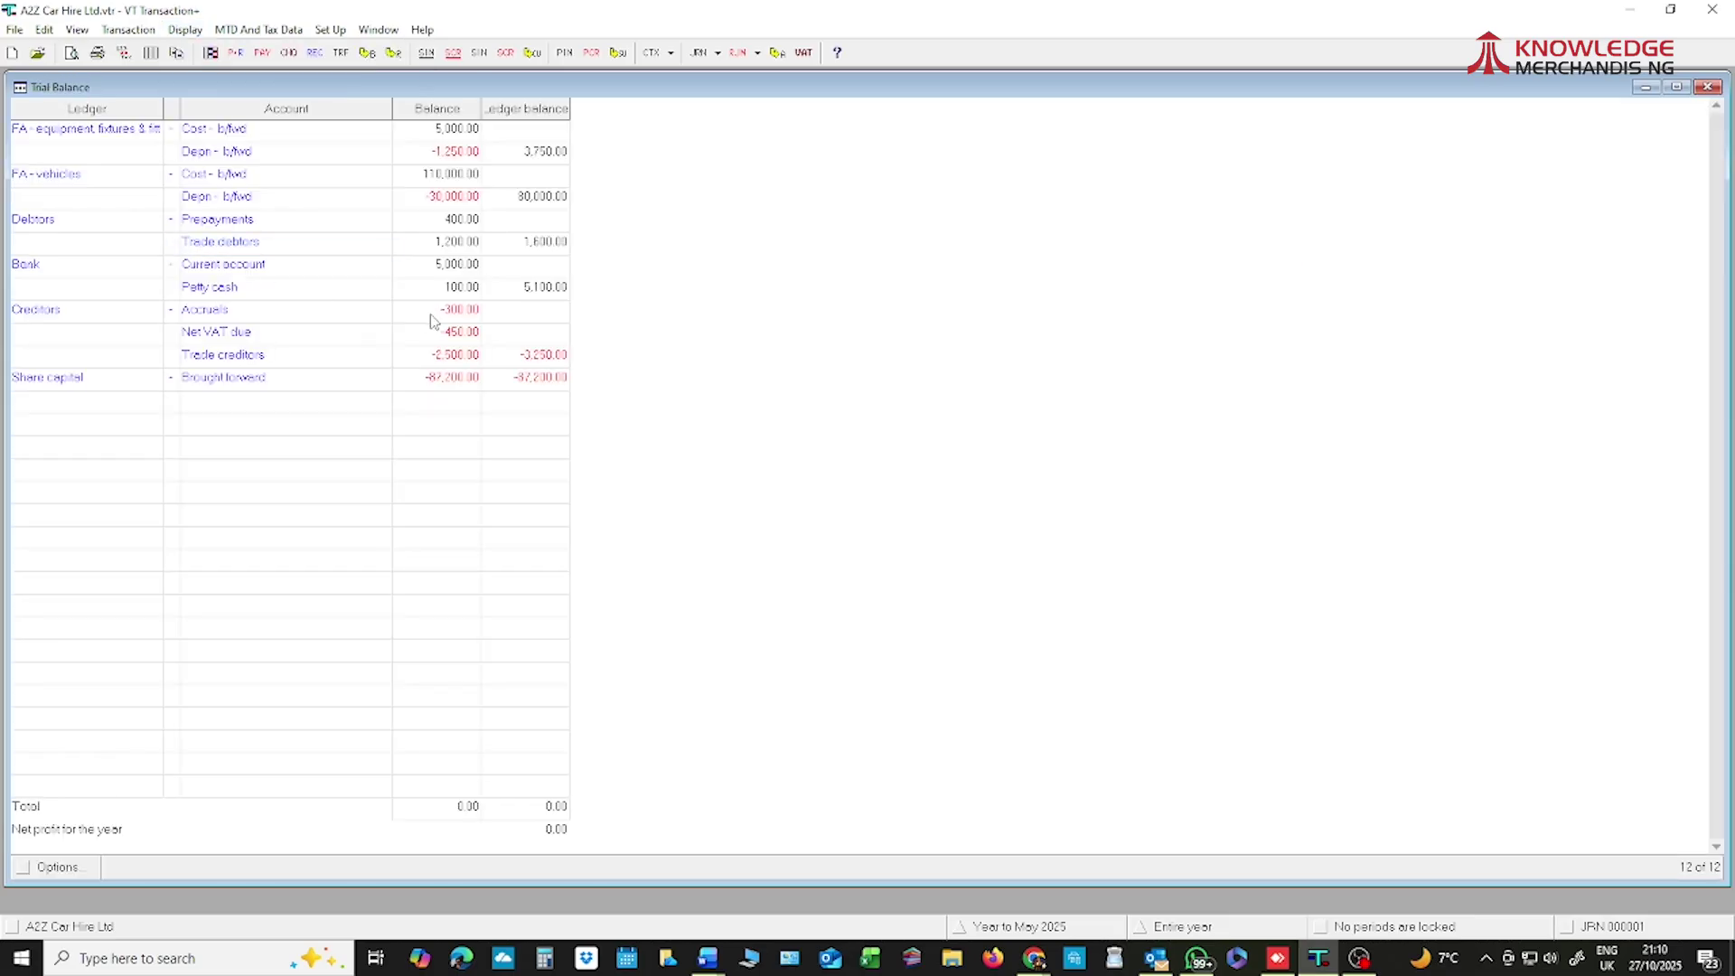